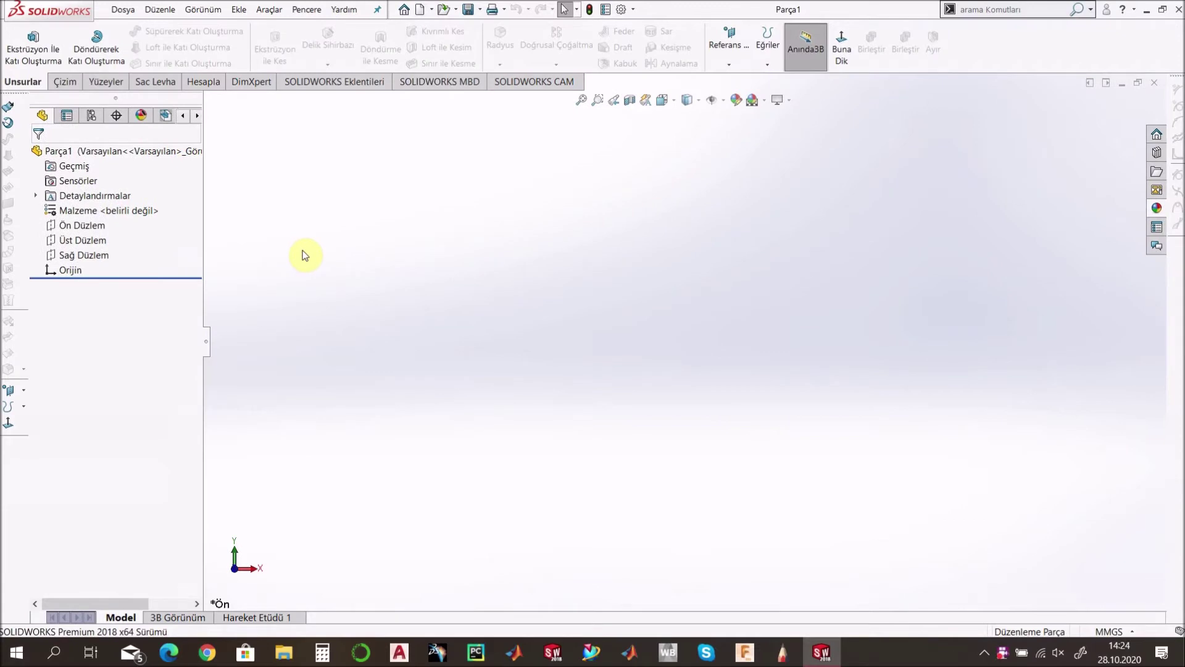
Sketch a horizontal straight slot around the origin on the Top Plane, about 66 mm between centres and 45 mm wide
left_click(87, 241)
left_click(98, 223)
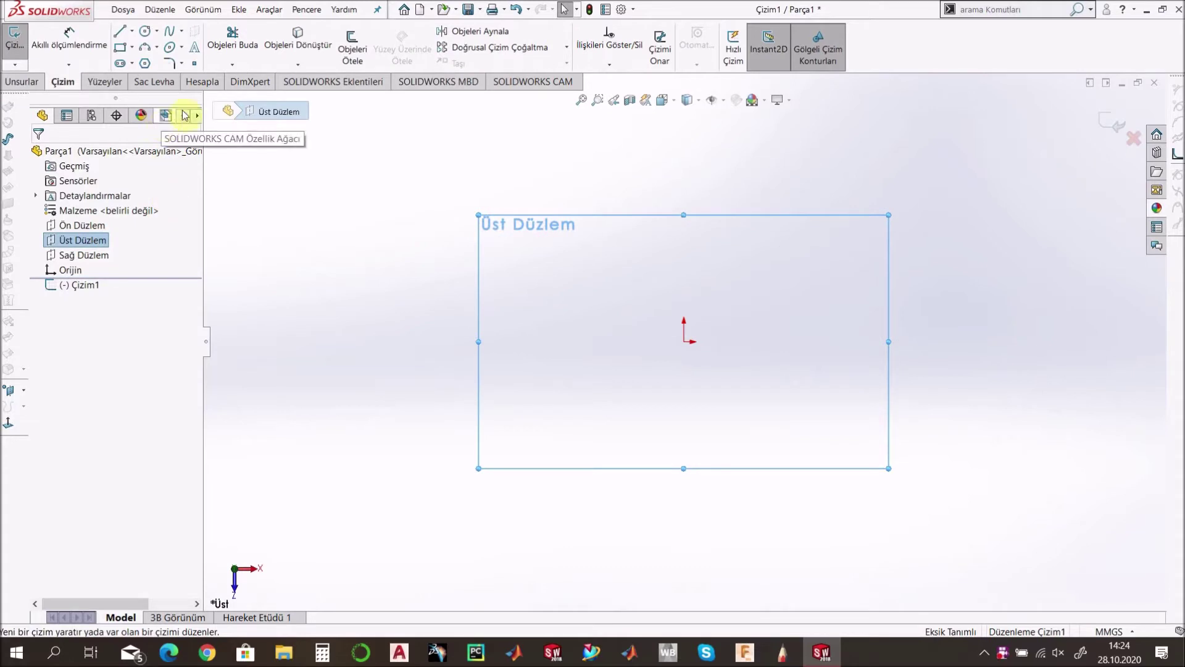
left_click(120, 64)
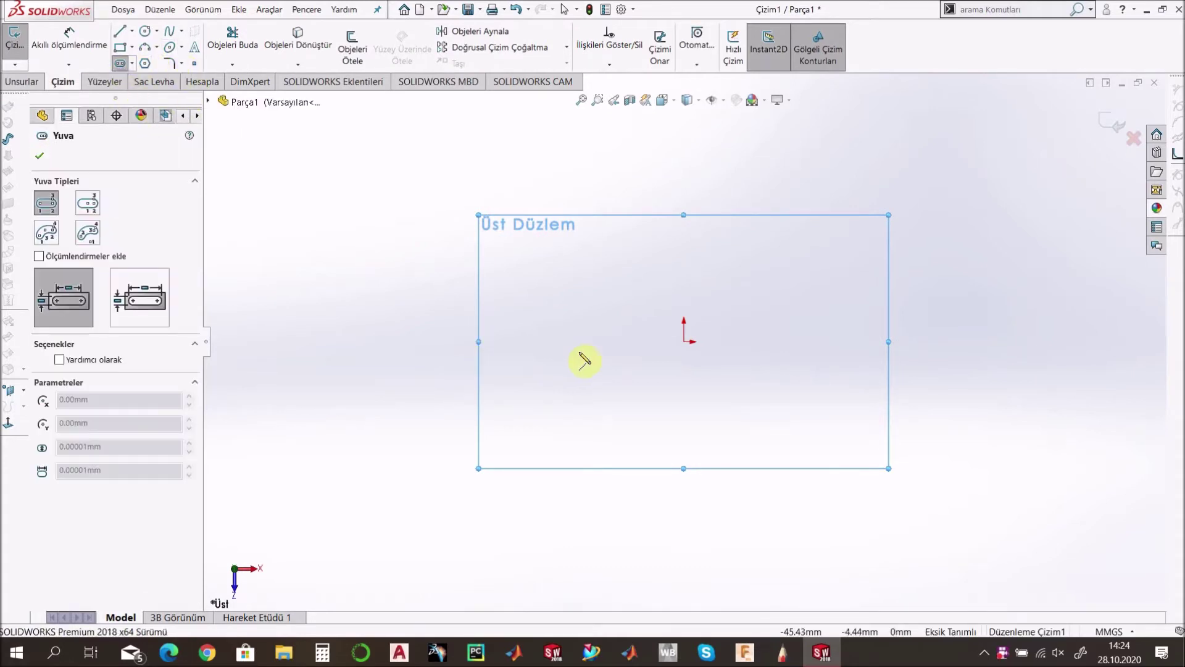
left_click(611, 340)
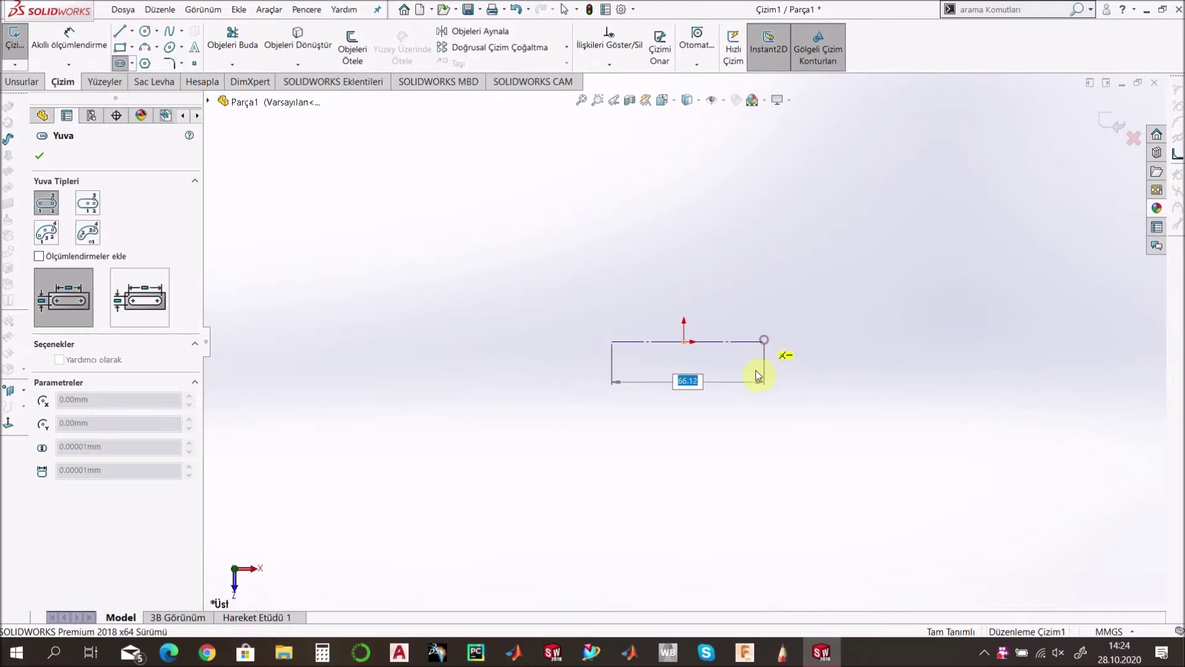
left_click(754, 372)
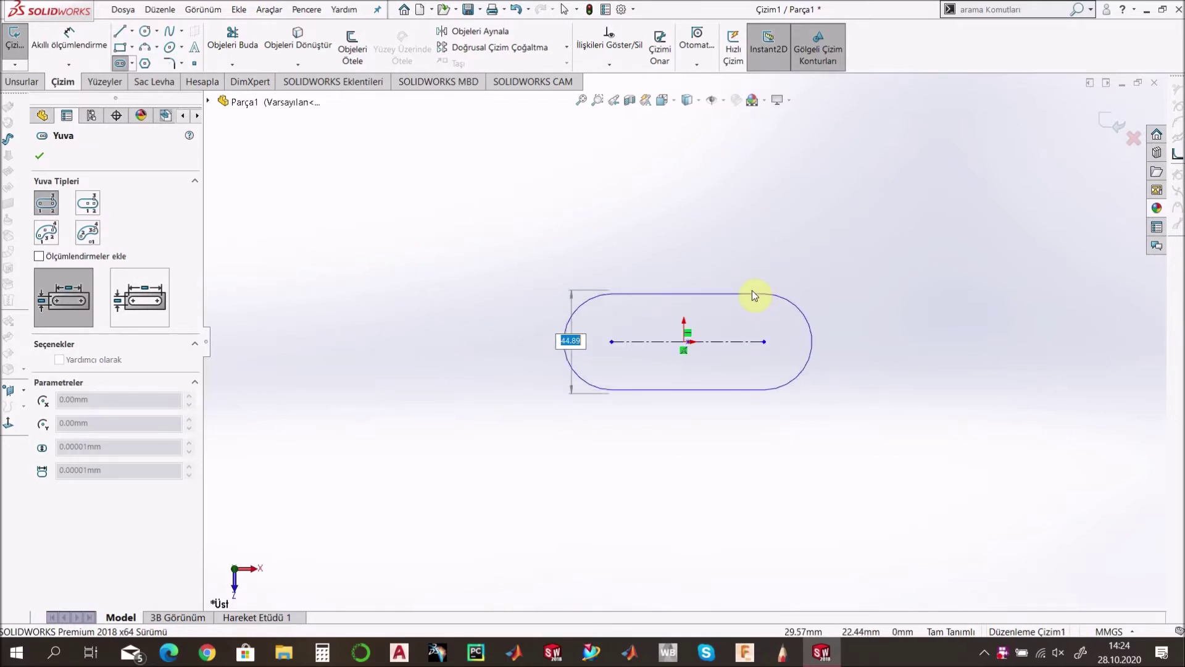
left_click(753, 295)
key("Escape")
scroll(679, 344, "down", 3)
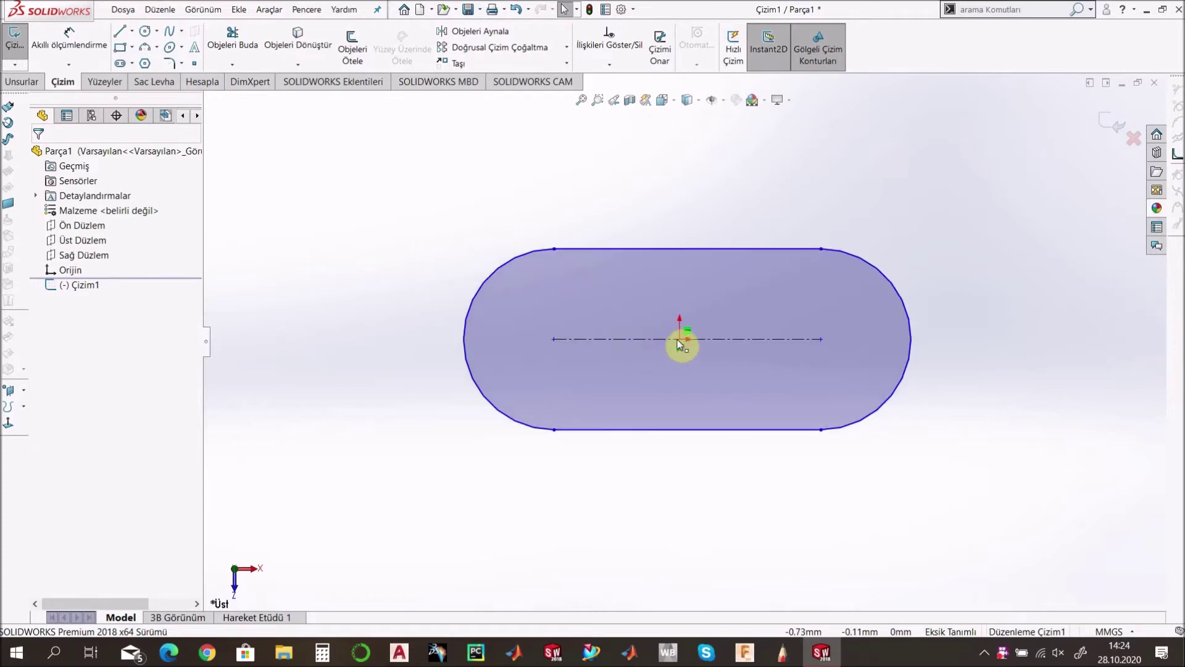
Make the slot's centre point coincident with the origin
left_click(682, 341)
left_click(681, 339, "ctrl")
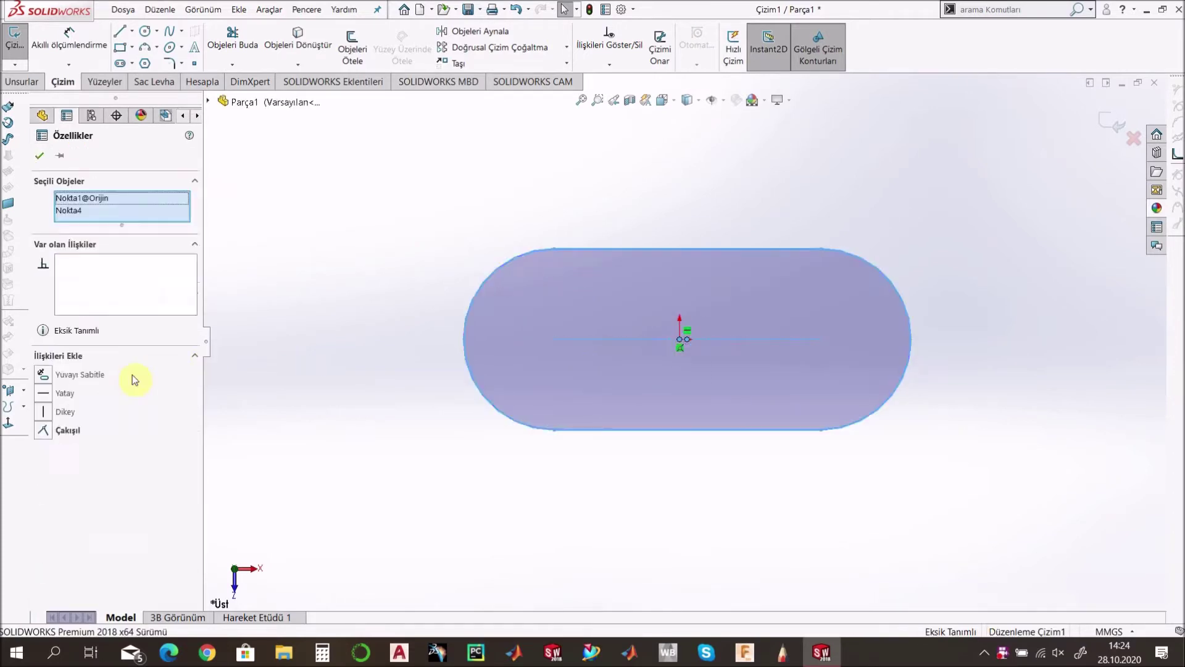
left_click(48, 429)
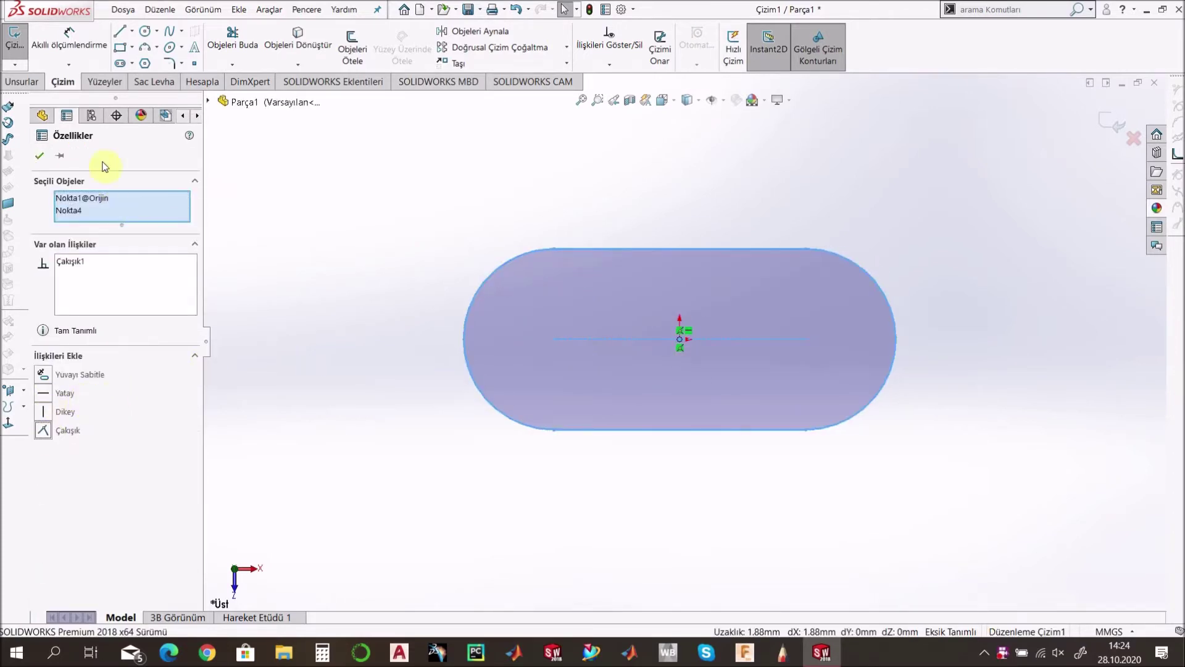
left_click(44, 161)
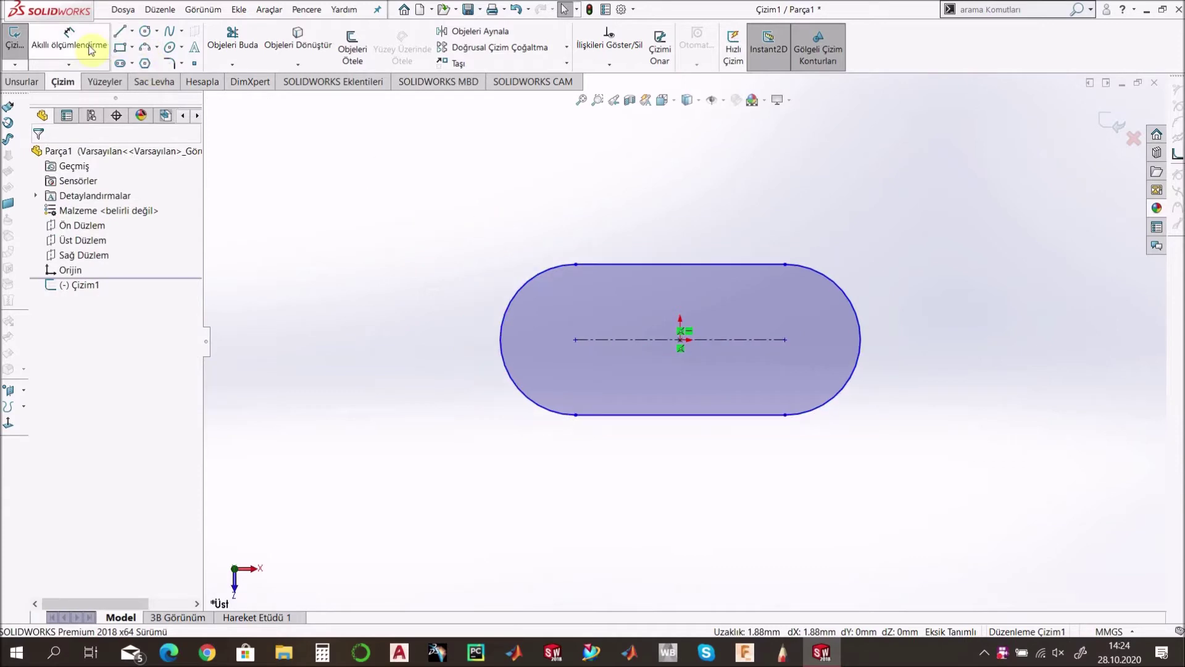
Dimension the slot's width between its two straight edges as 70 mm
left_click(69, 48)
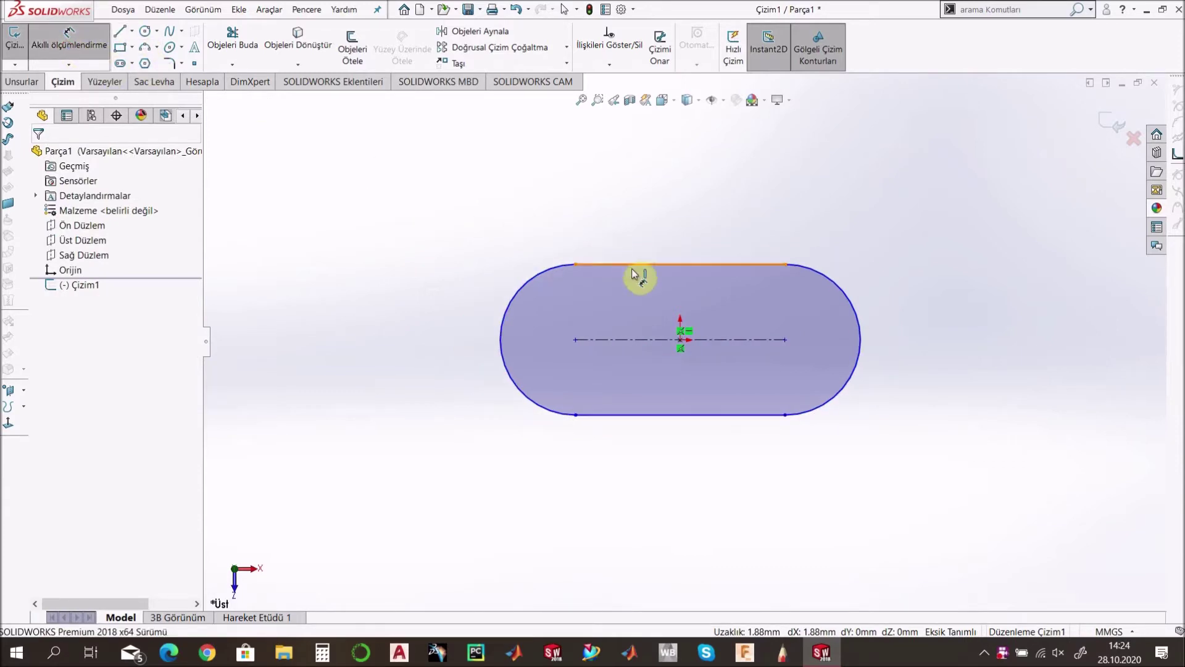
left_click(744, 416)
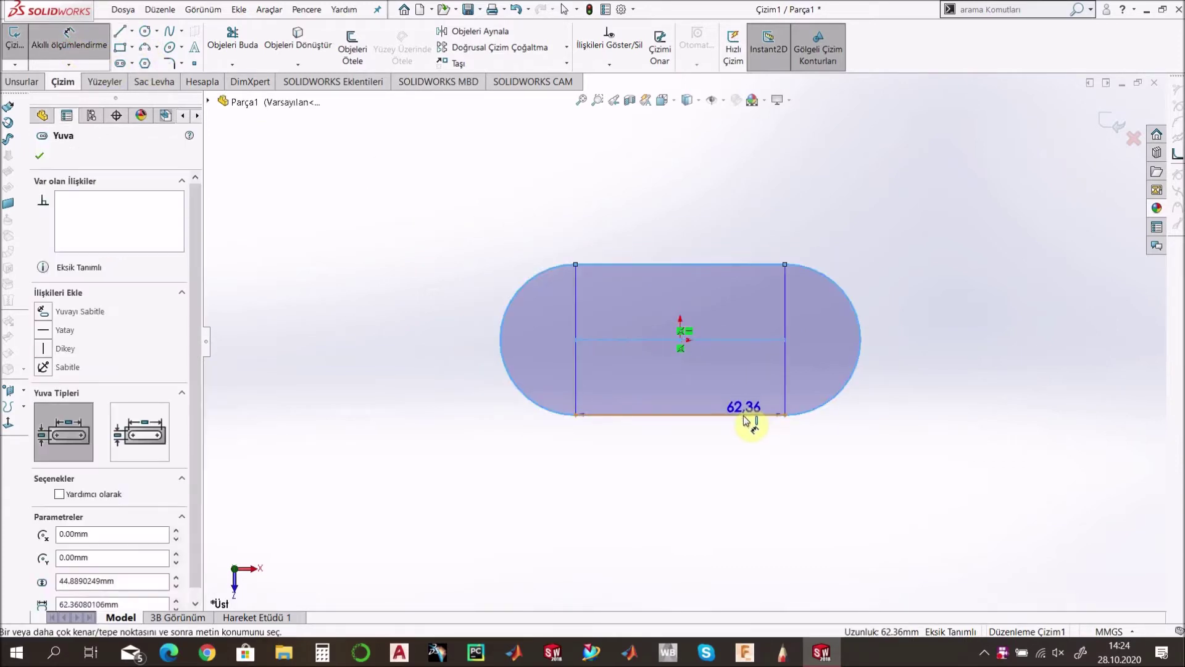
left_click(798, 395)
left_click(910, 336)
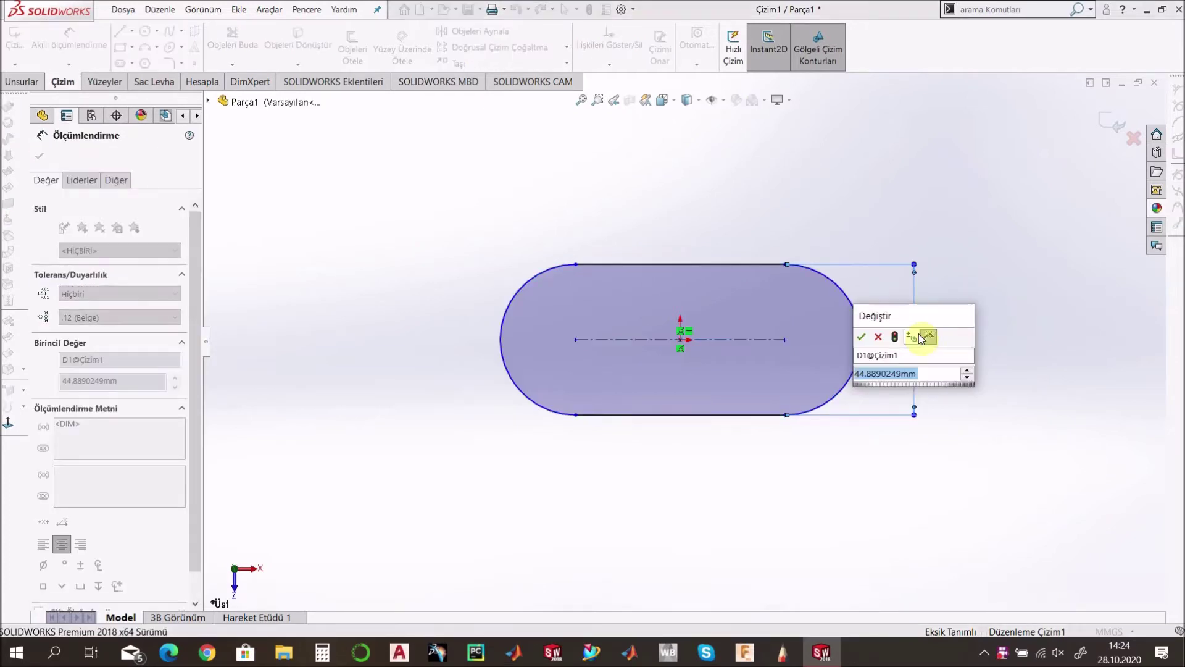
type("70")
key("Return")
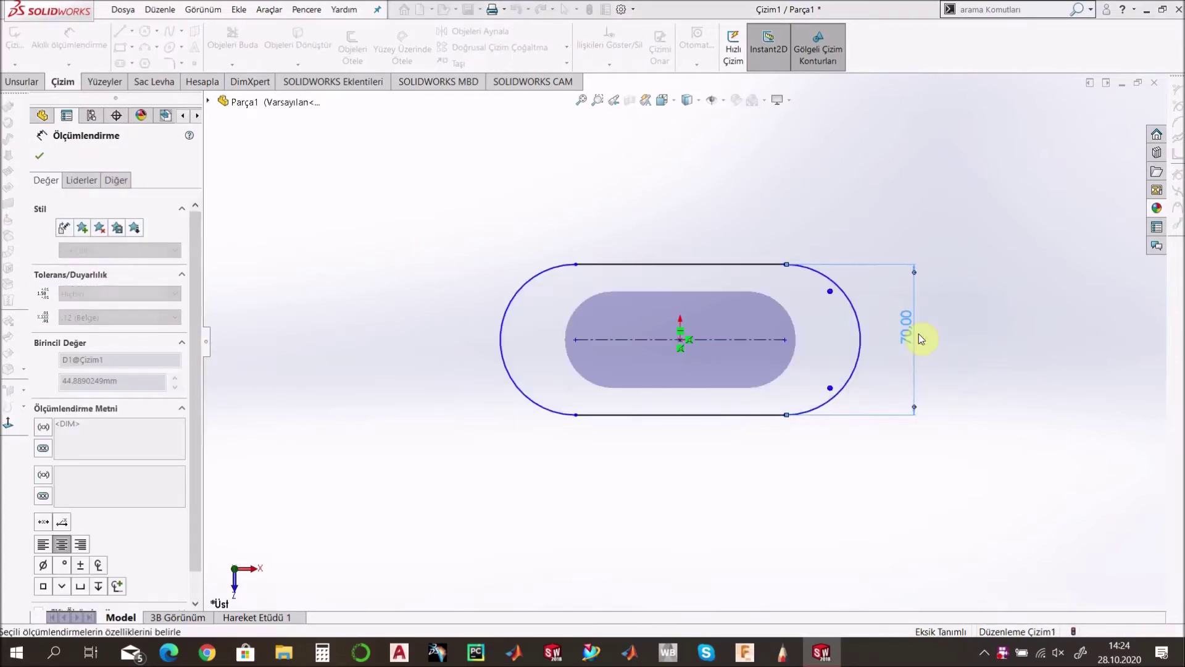
Dimension the length of the slot's lower straight edge as 40 mm
left_click(715, 424)
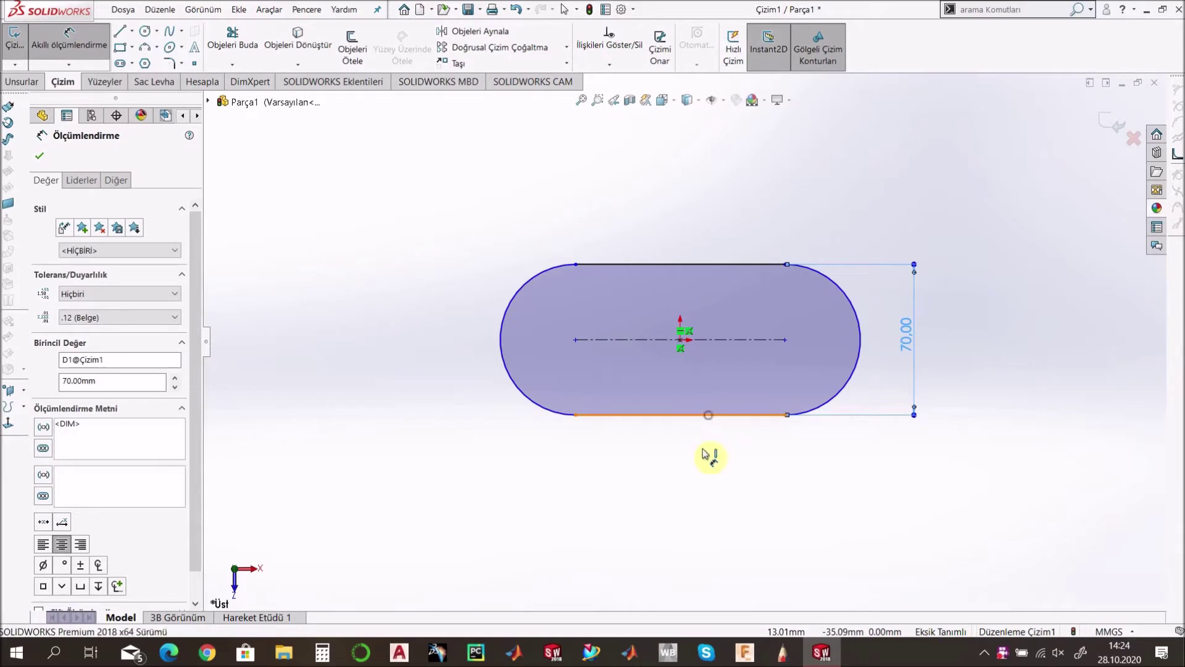
left_click(695, 479)
type("40")
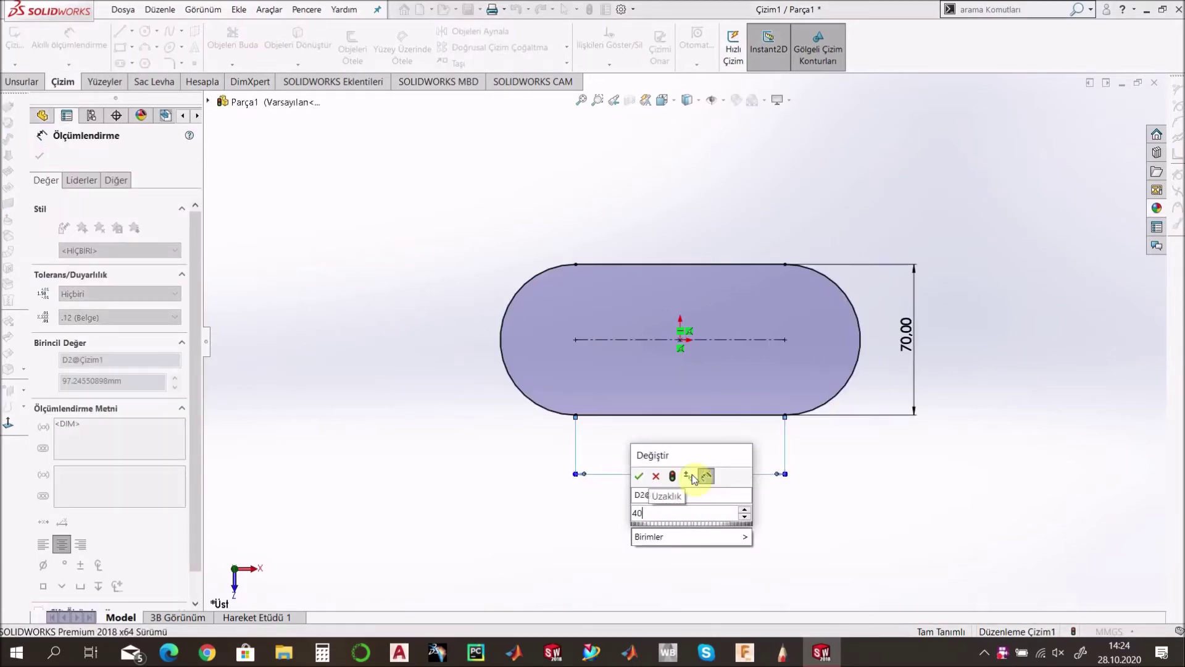
key("Return")
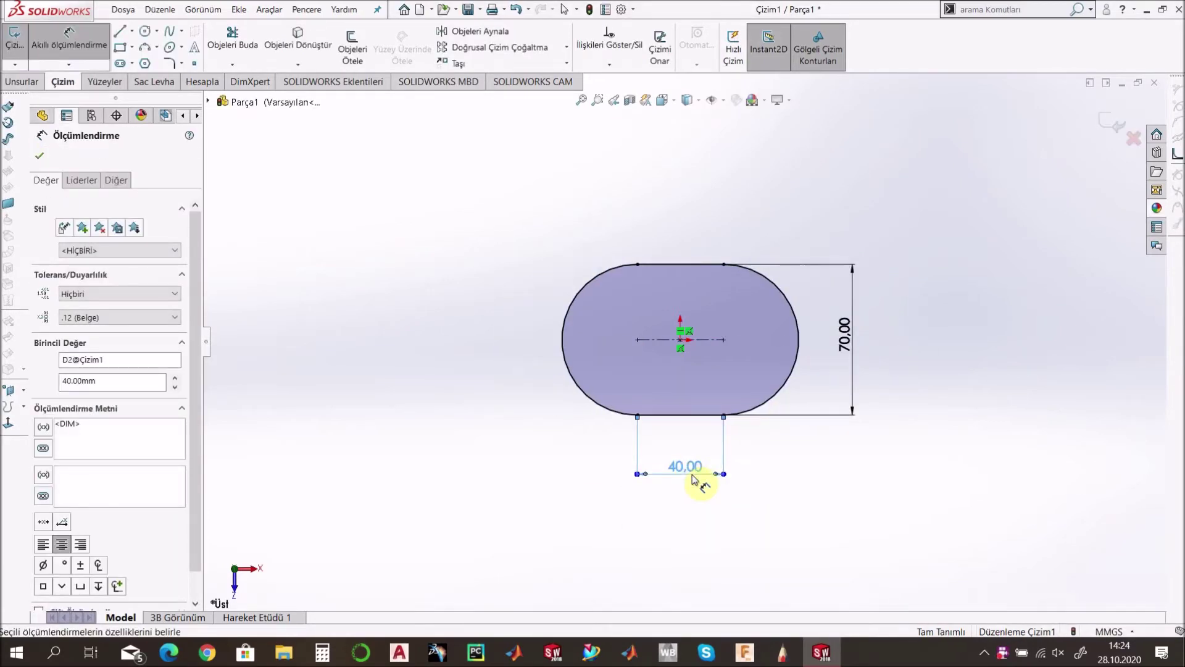
left_click(39, 156)
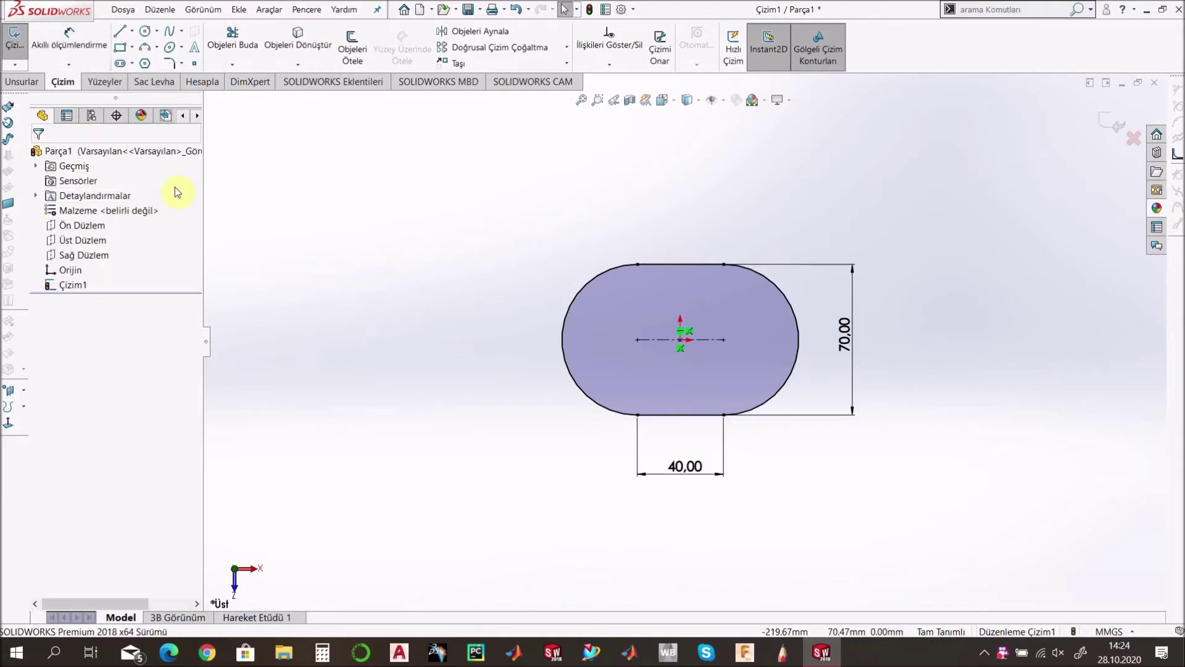
Extrude the slot profile upward as a blind boss with a depth of 90 mm
left_click(29, 82)
left_click(33, 48)
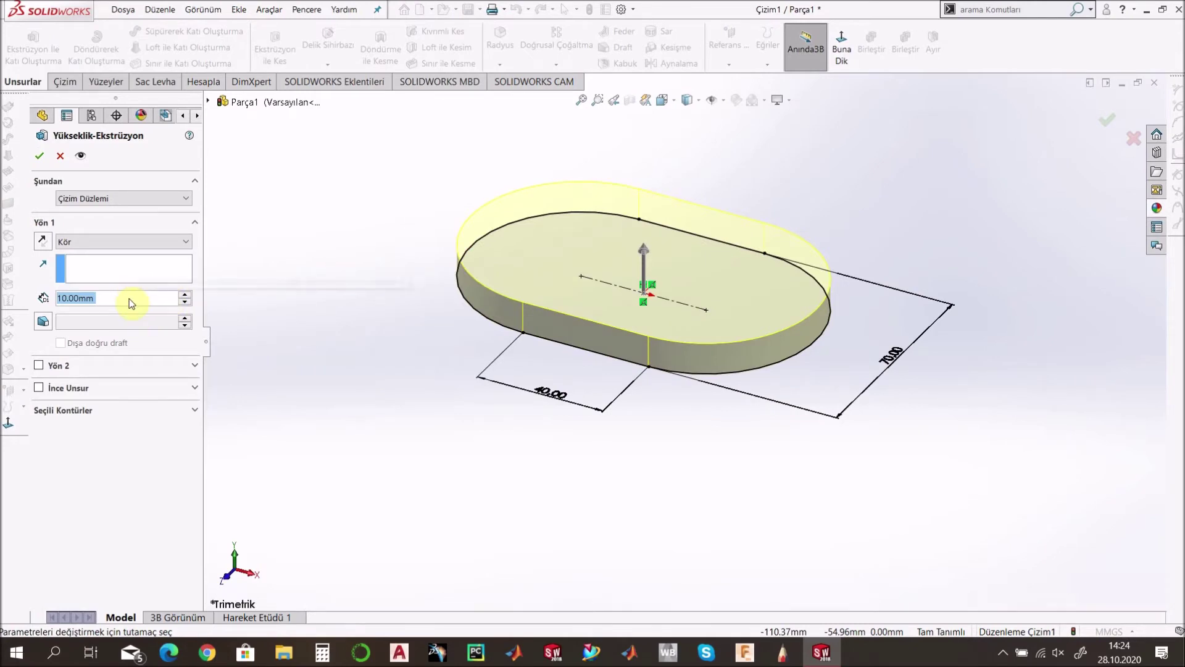
type("9")
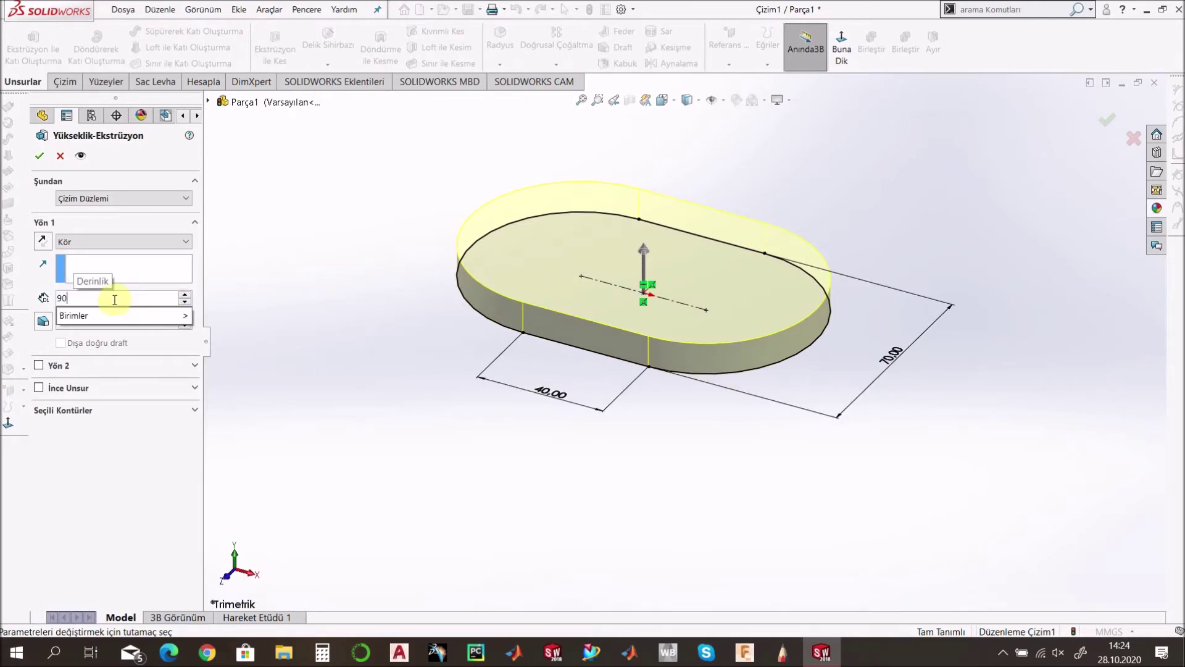
type("0")
key("Return")
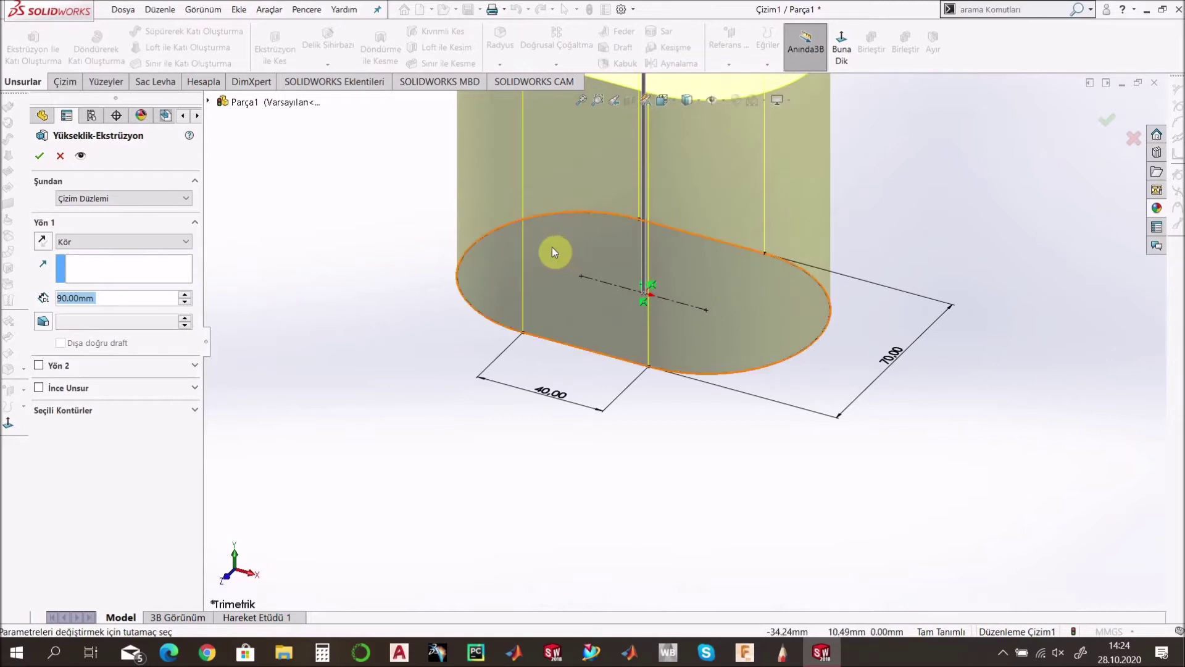
scroll(503, 238, "up", 3)
left_click(39, 155)
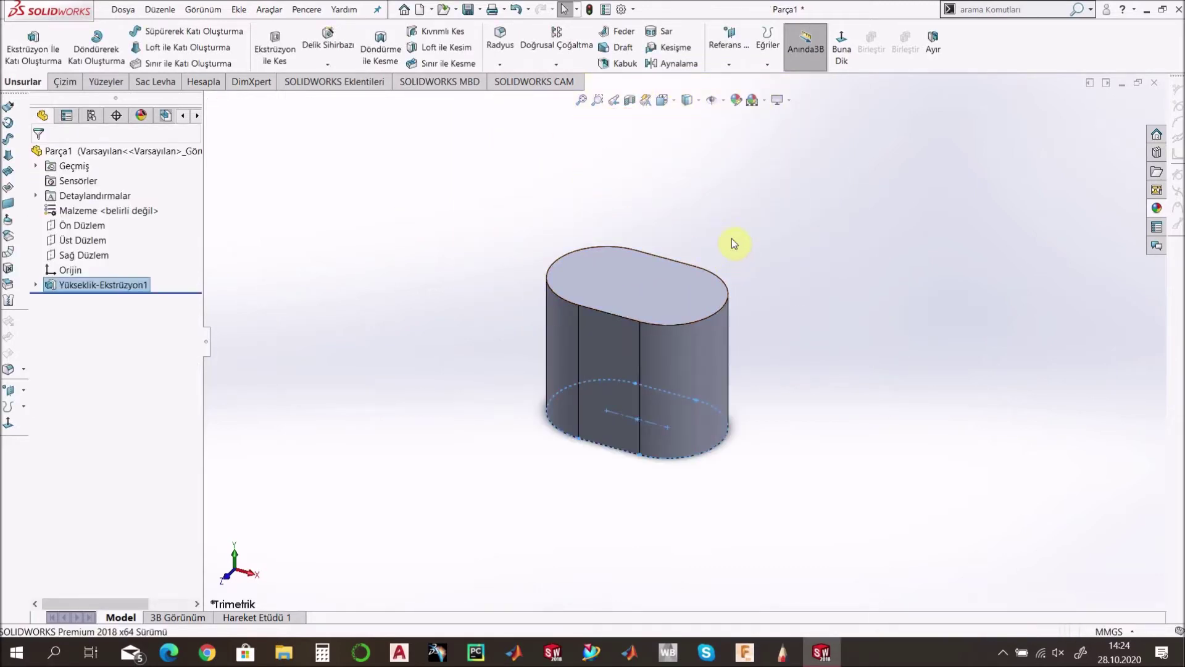
Start a Dome feature on the extruded body's top face with the continuous dome option turned off
left_click(732, 242)
left_click(596, 299)
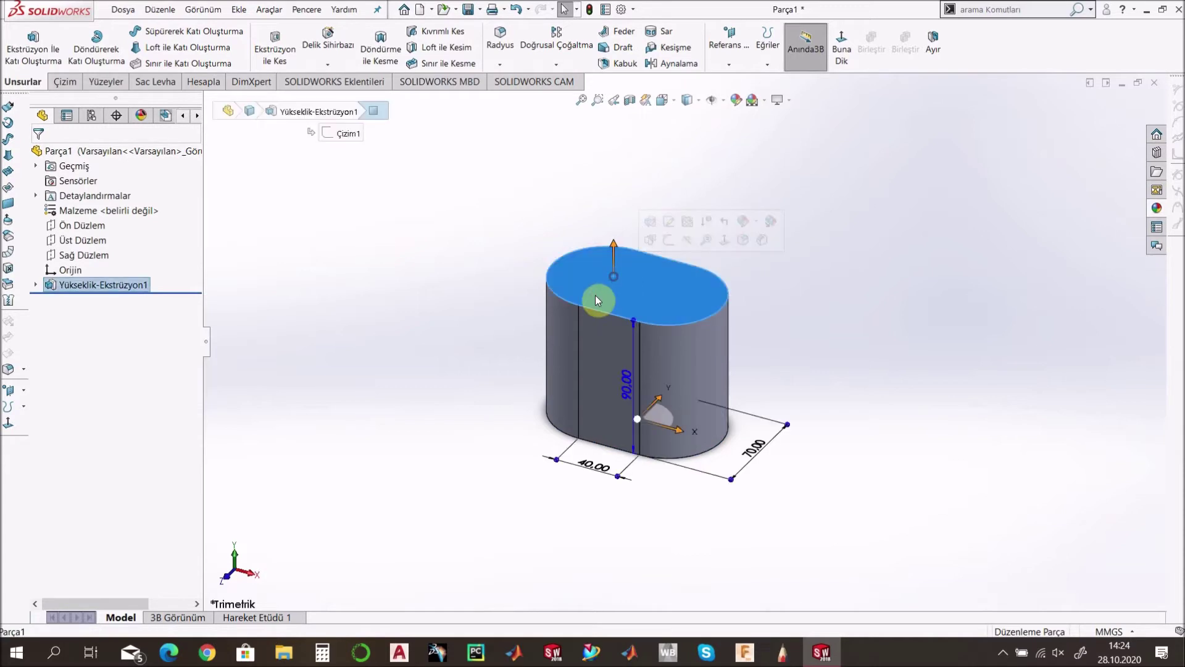
left_click(245, 11)
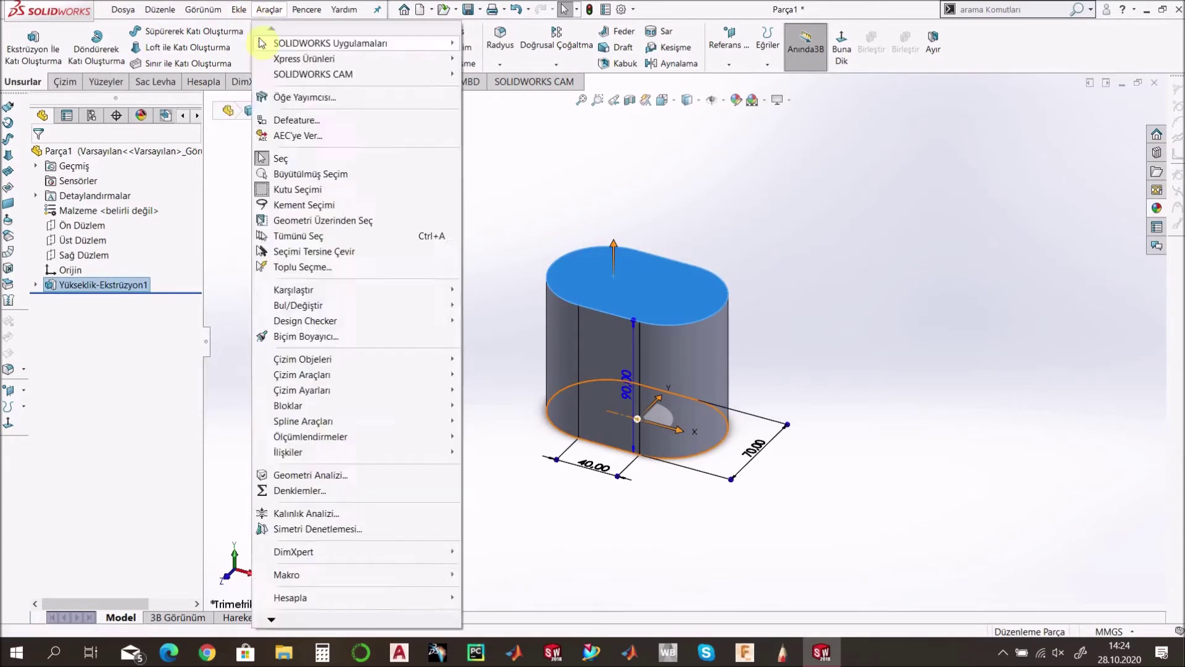
mouse_move(265, 62)
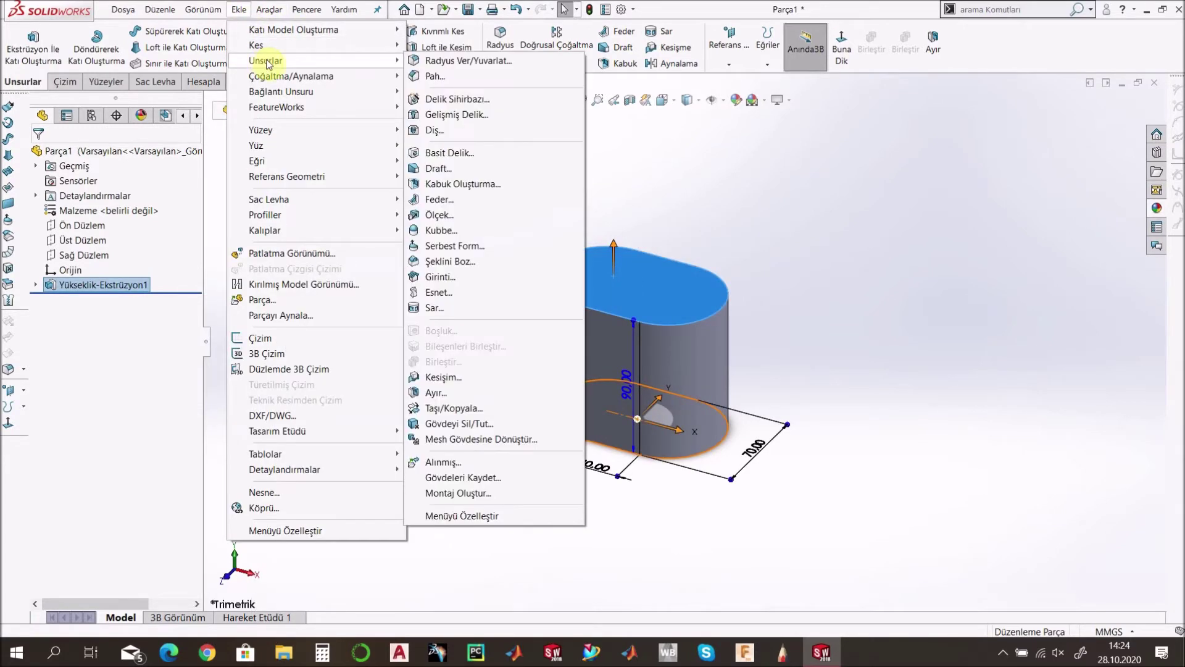
left_click(471, 228)
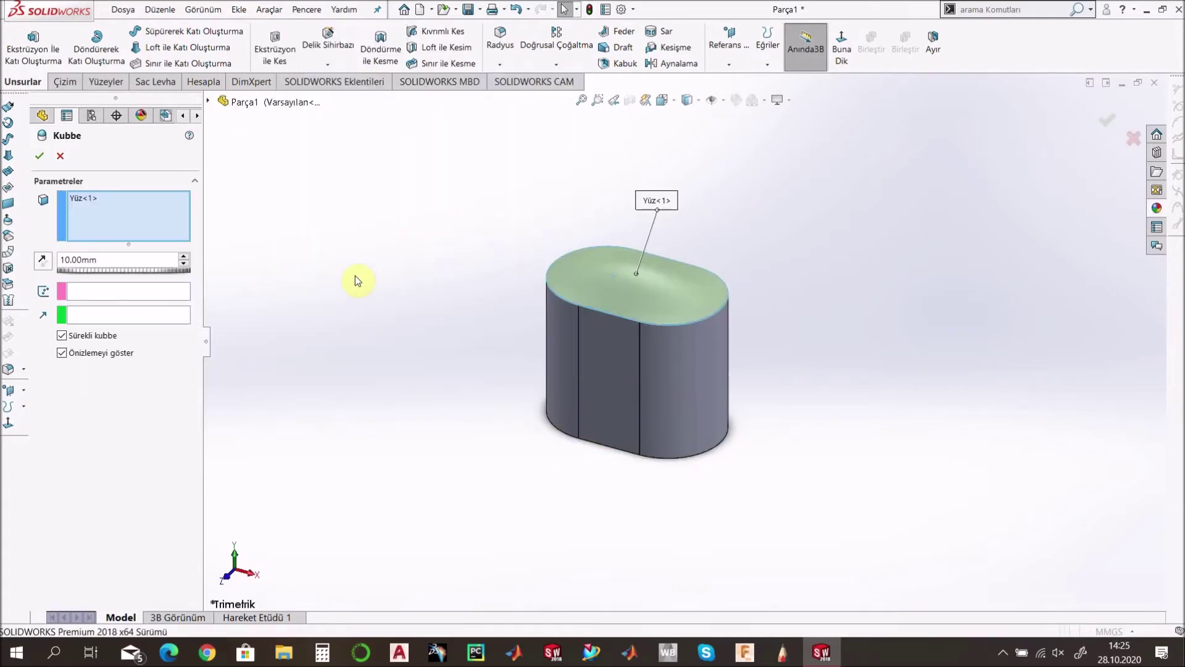
middle_click_drag(518, 315, 560, 229)
left_click_drag(150, 272, 82, 314)
left_click(62, 337)
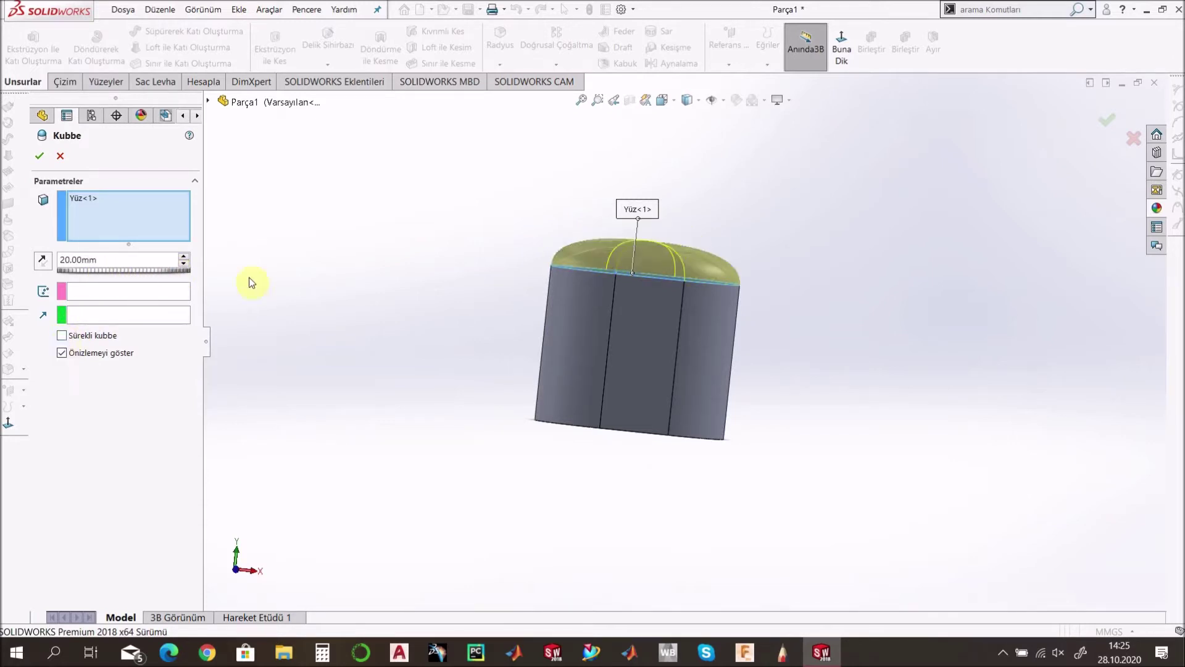
Set the dome's height to 40 mm and create it
left_click(185, 265)
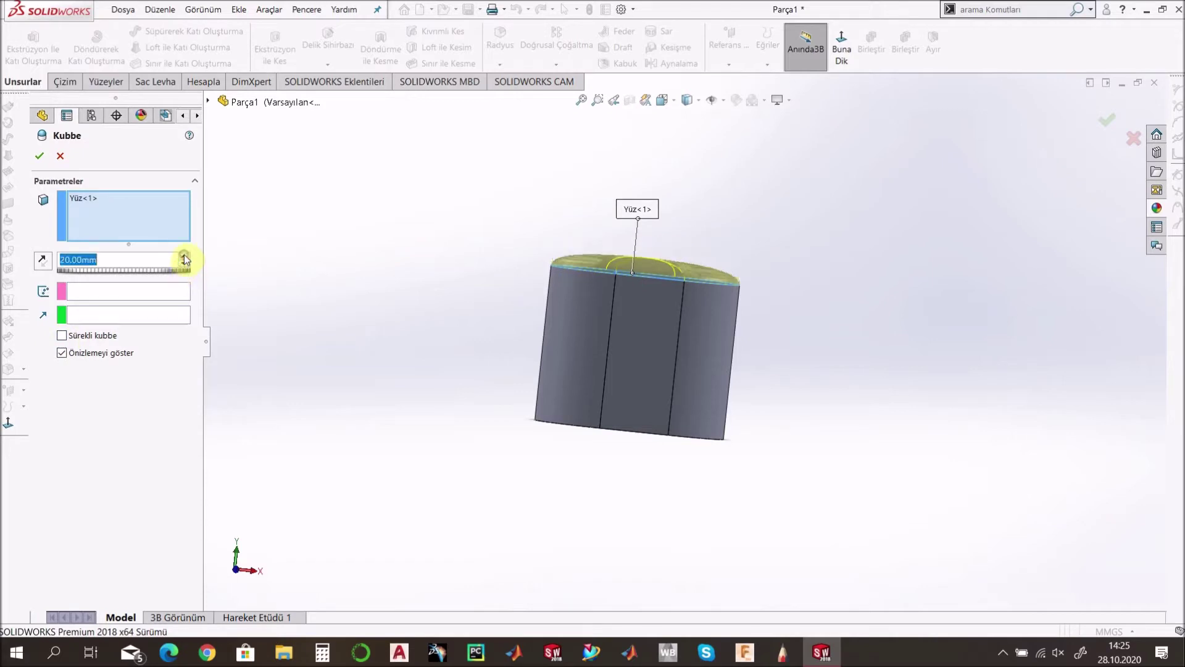
left_click(184, 256)
left_click(184, 256)
middle_click_drag(475, 274, 513, 289)
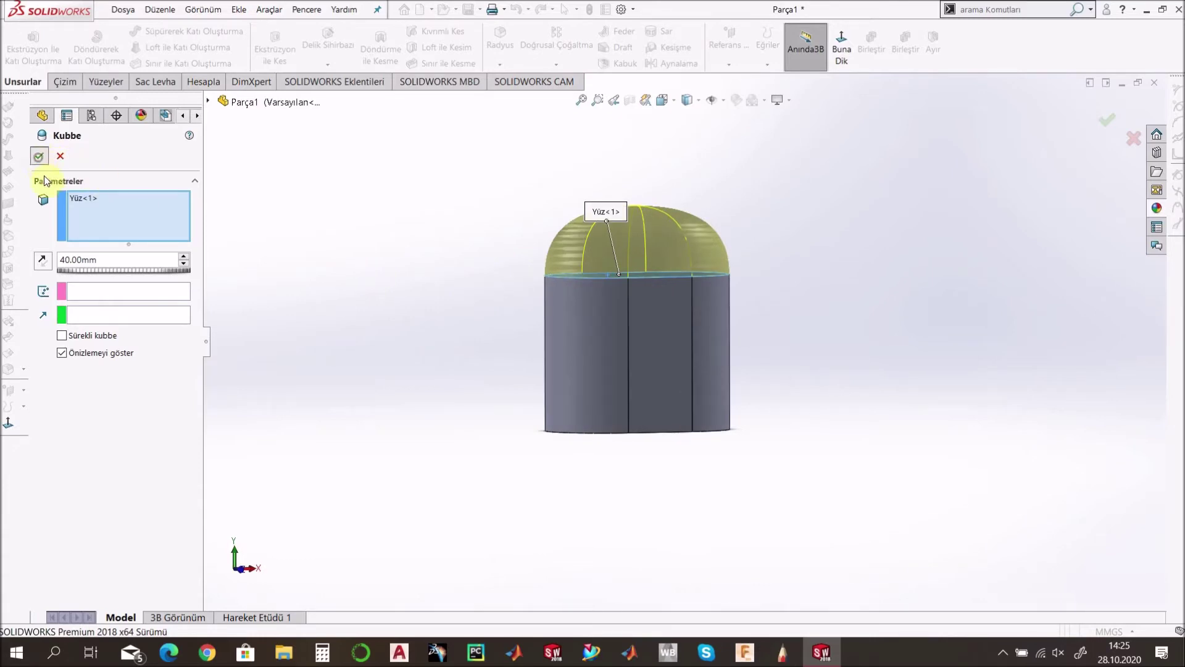
left_click(38, 156)
Start a sketch on the body's flat bottom face and draw a circle centred about 32 mm left of the origin, level with it
middle_click_drag(464, 269, 386, 297)
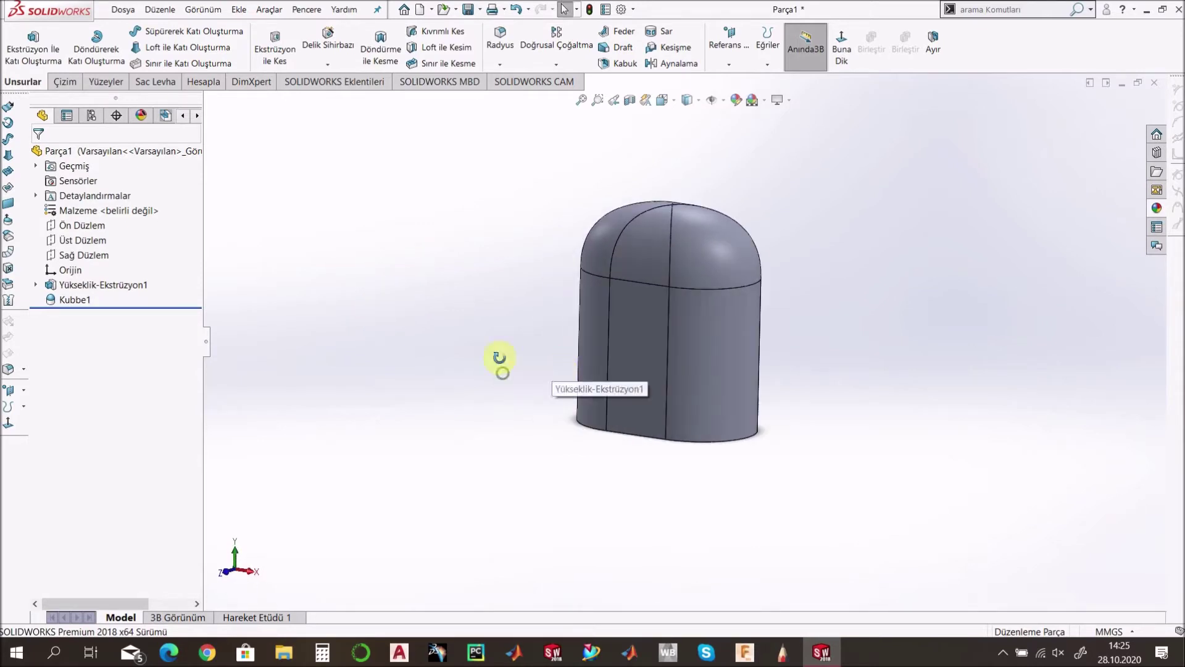
middle_click_drag(498, 358, 542, 159)
left_click(667, 384)
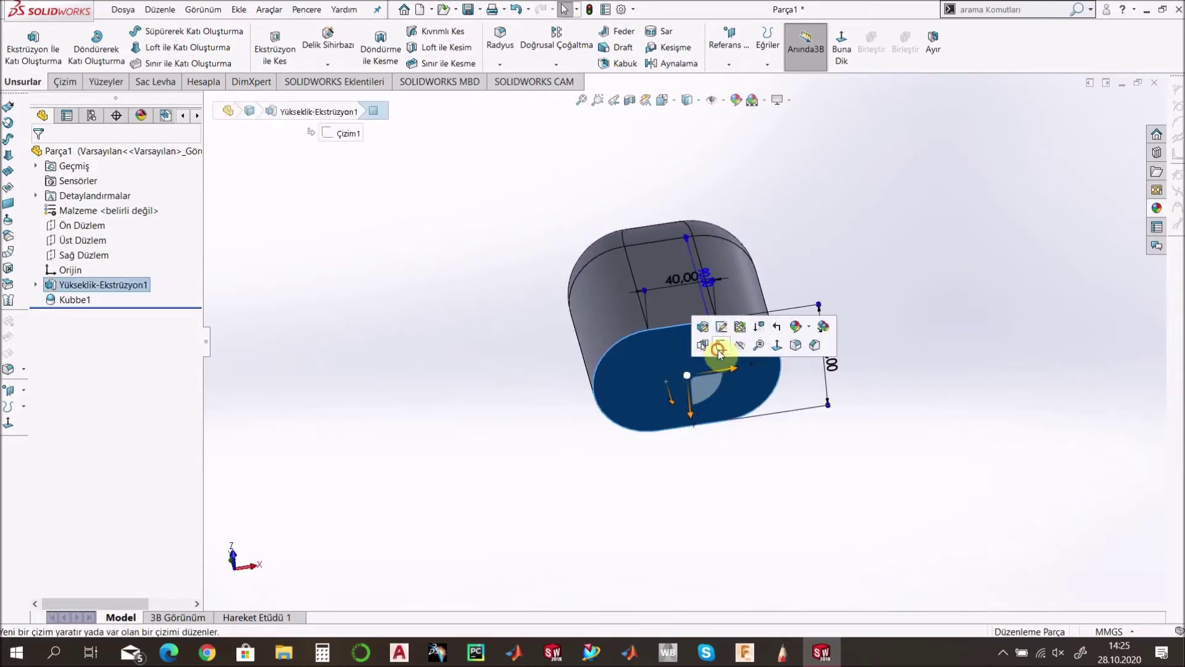
left_click(716, 346)
left_click(8, 424)
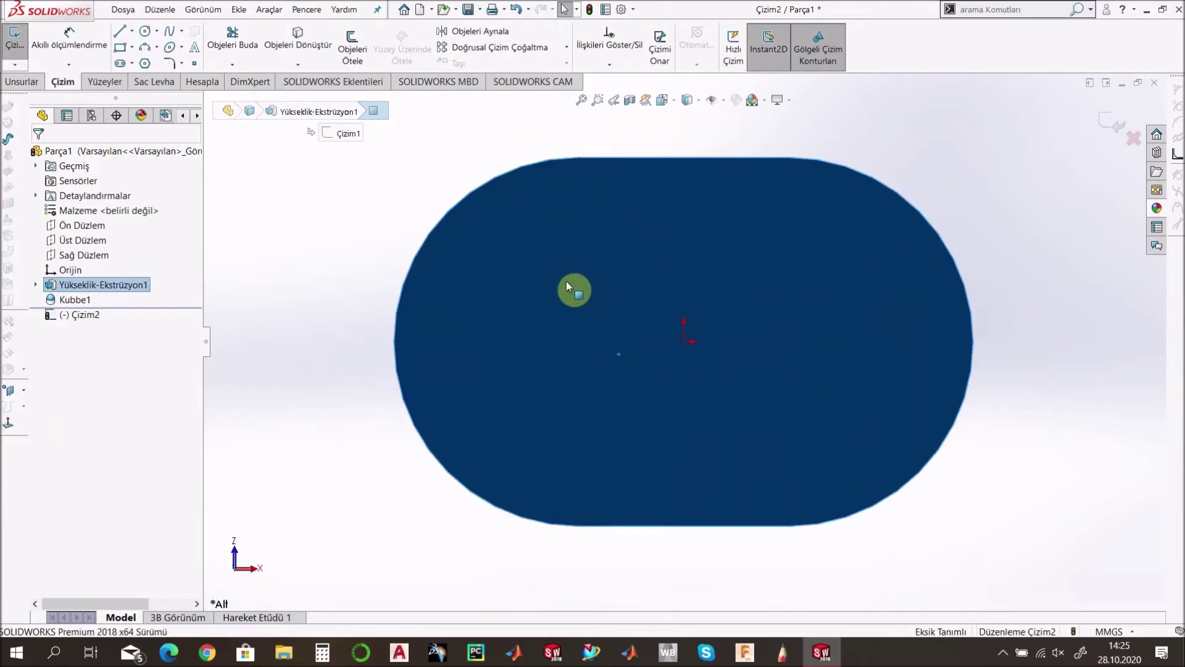
left_click(144, 31)
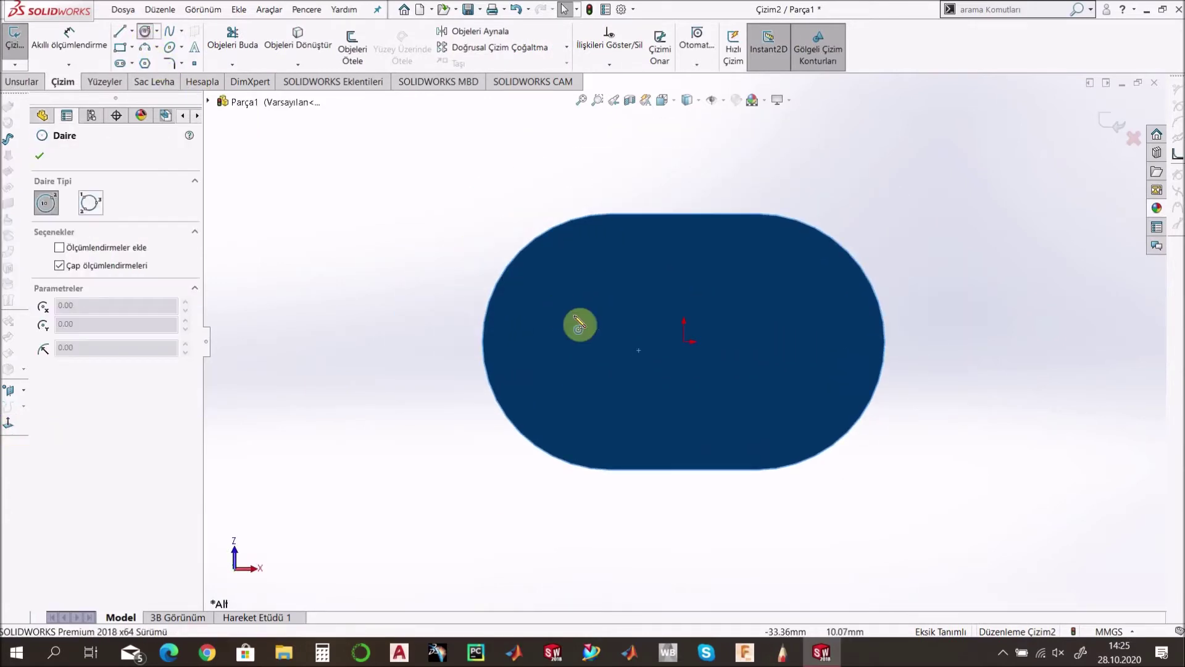
left_click(566, 341)
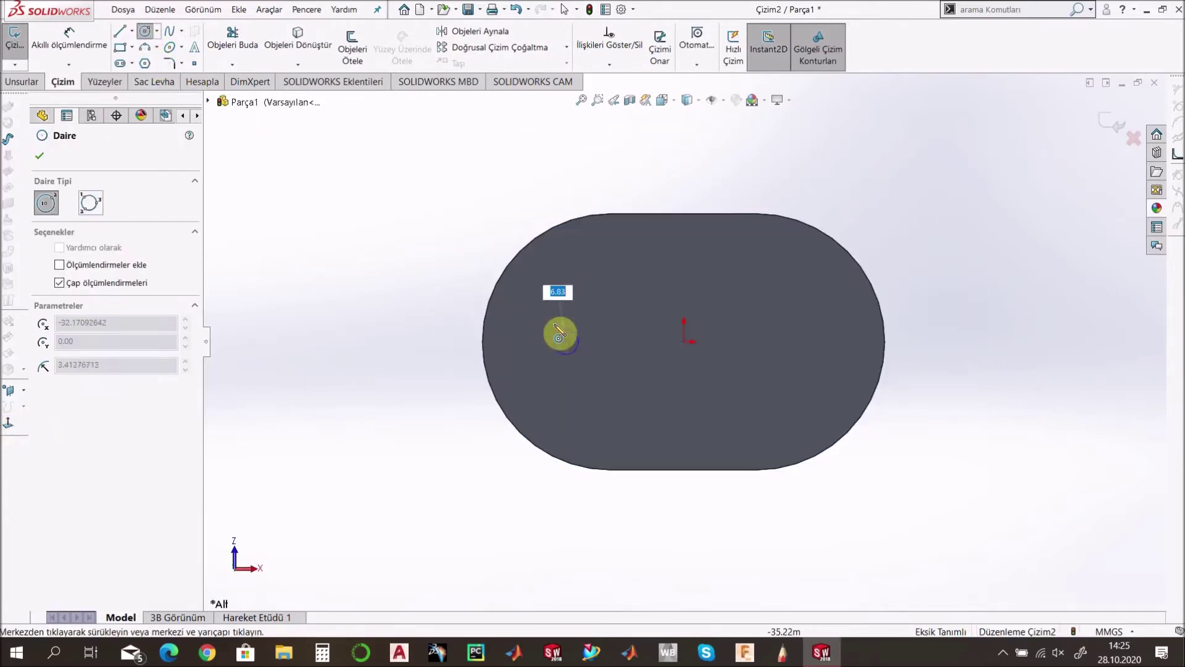
left_click(537, 290)
key("Escape")
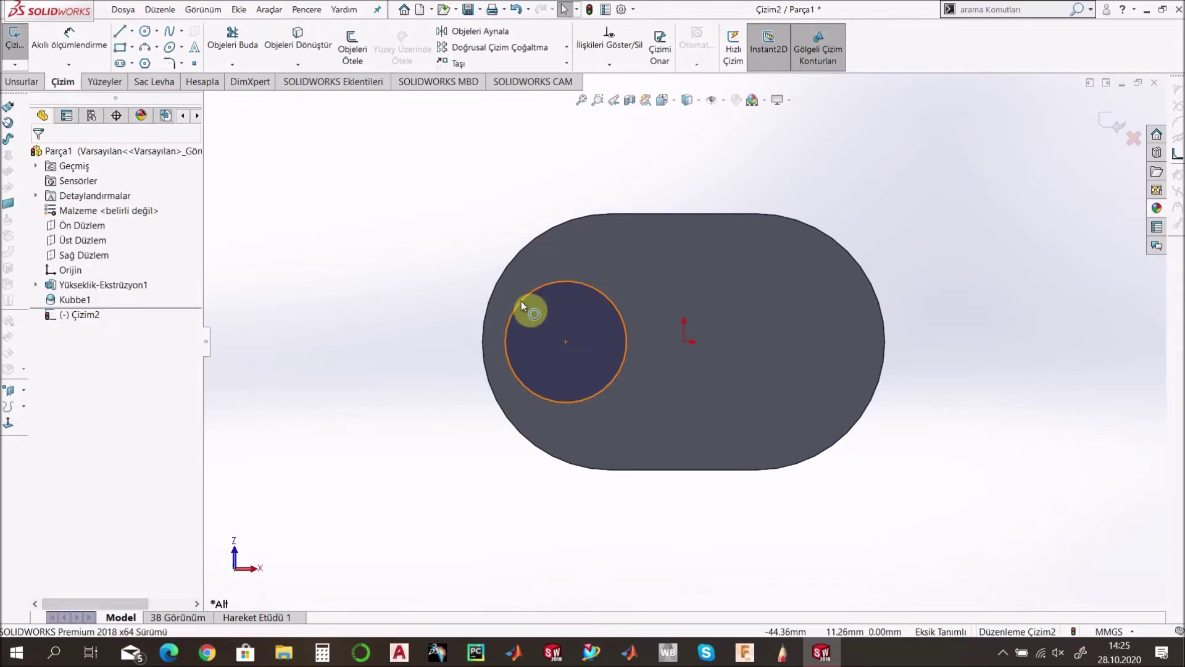
Make the circle tangent to the bottom face's left rounded edge
left_click(521, 301)
left_click(483, 336, "ctrl")
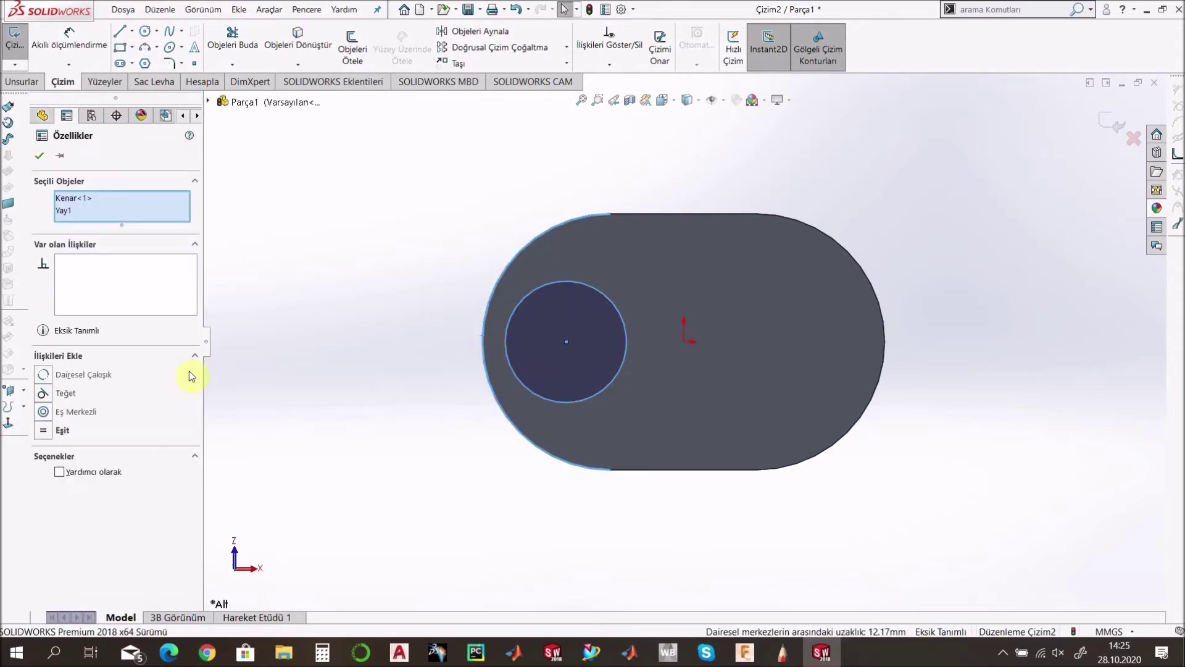
left_click(42, 395)
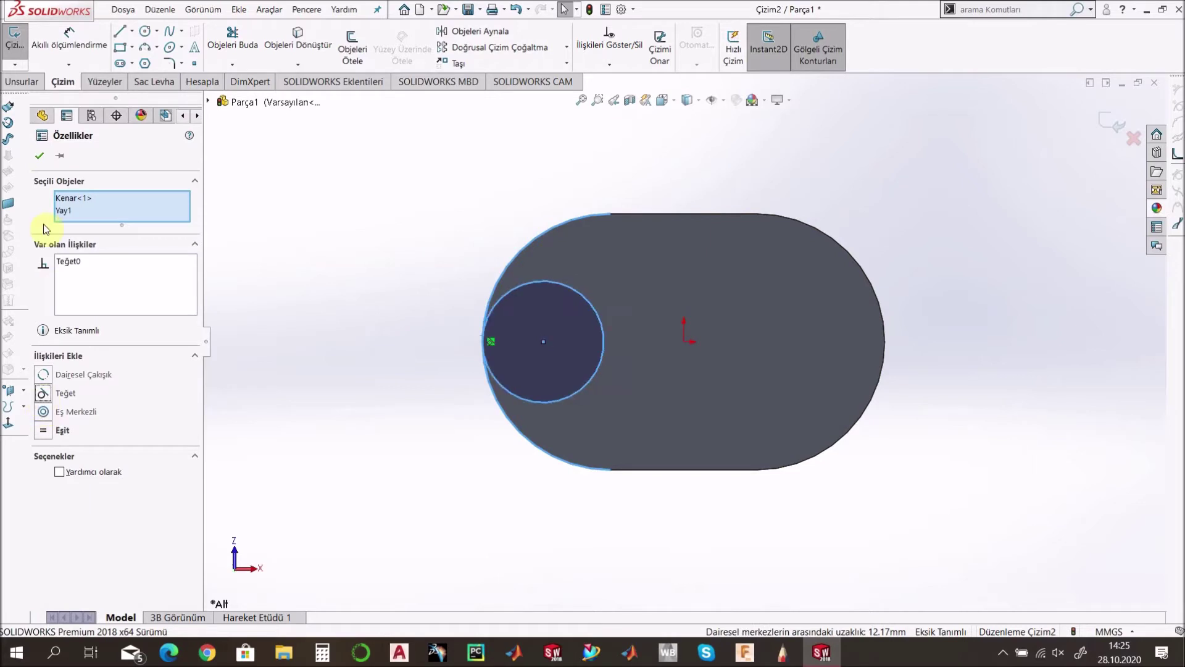
Set the diameter of the circle at the bottom face's left end to 50 mm
left_click(40, 157)
left_click(70, 44)
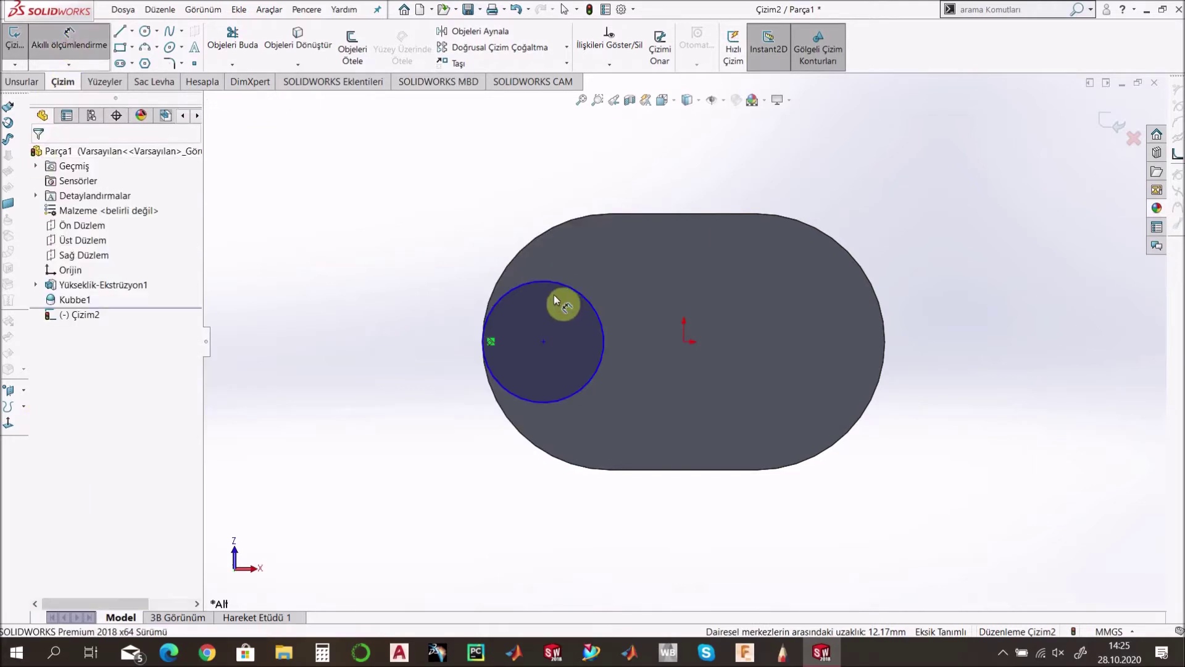
left_click(538, 282)
left_click(412, 247)
type("50")
key("Return")
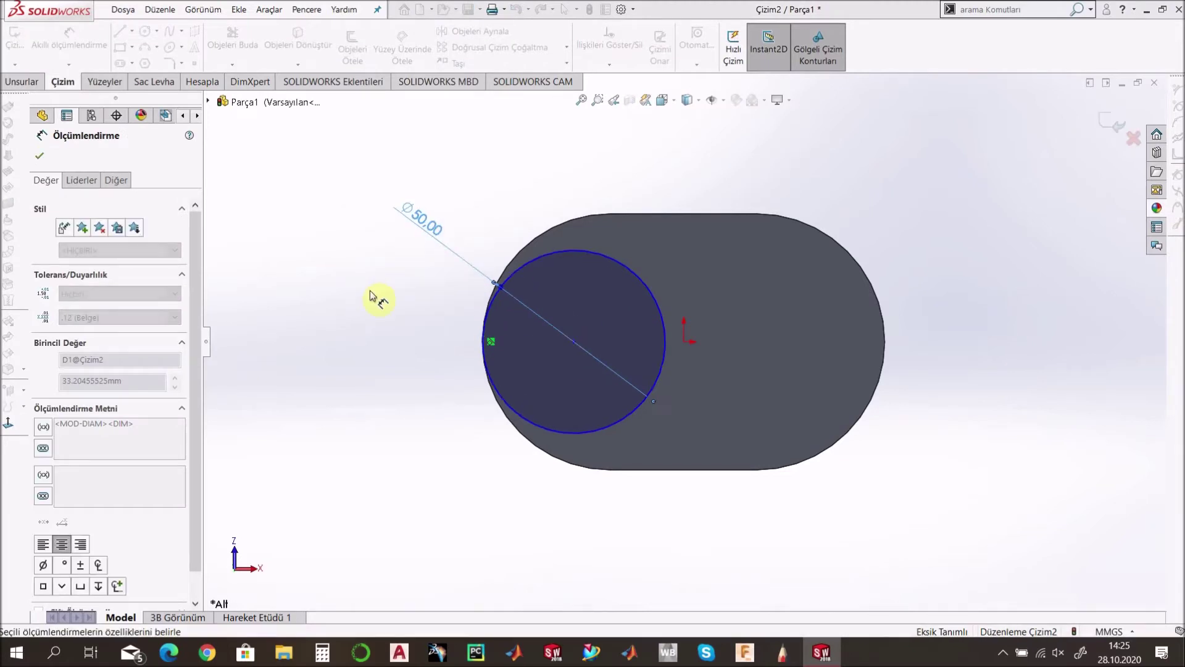
key("Escape")
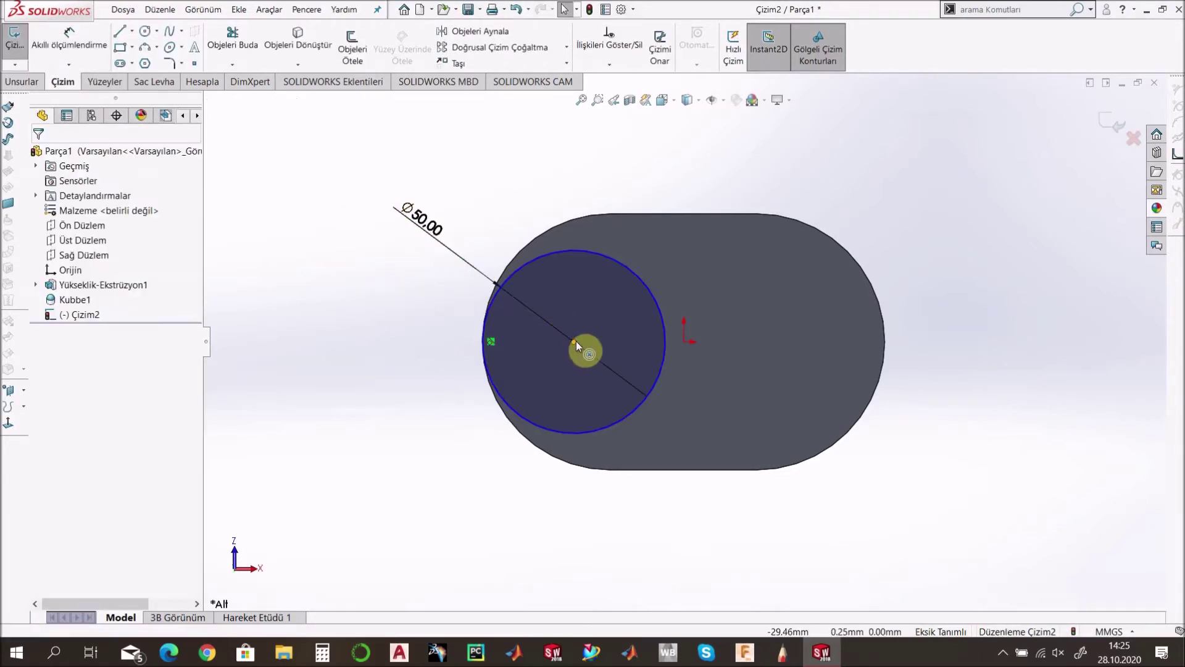
Add a horizontal relation between the 50 mm circle's centre and the origin
left_click(575, 342)
left_click(682, 342, "ctrl")
left_click(42, 374)
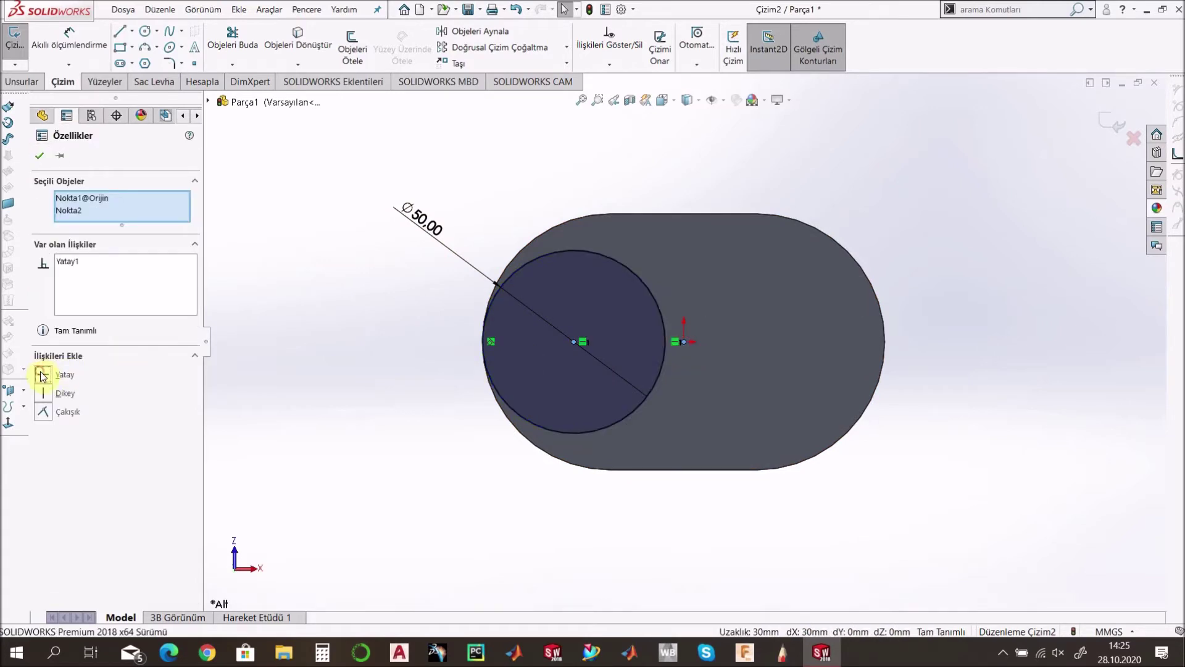
left_click(34, 156)
Draw a second circle about 35.6 mm in diameter, centred about 32 mm right of the origin and level with it
left_click(146, 32)
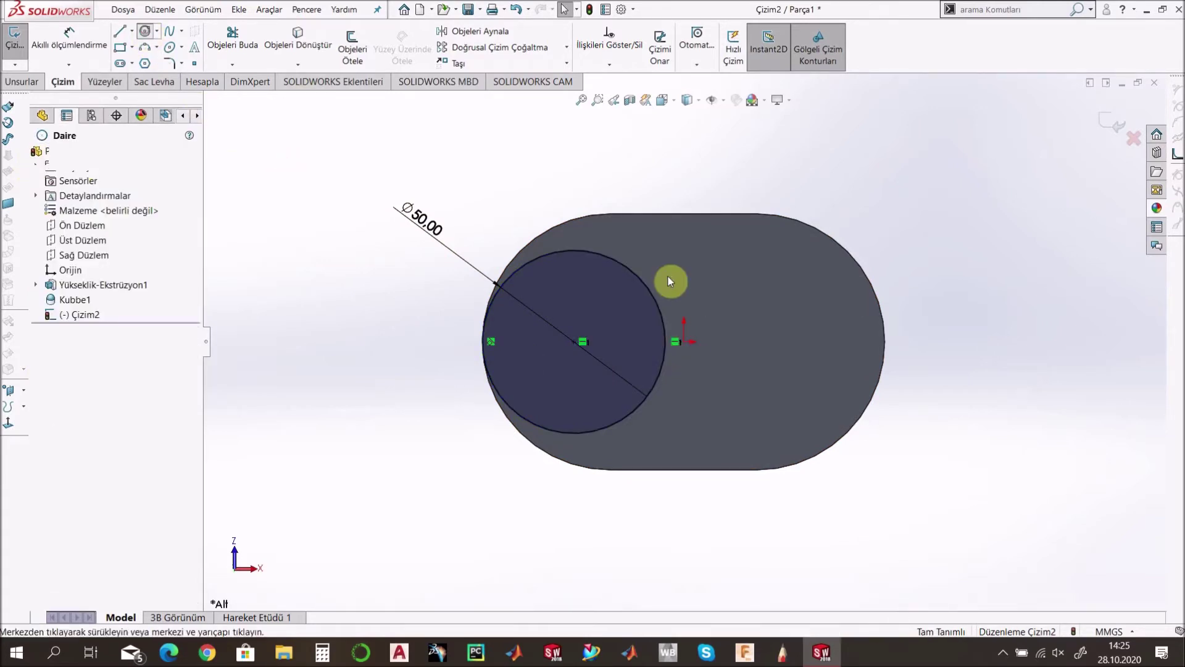
left_click(801, 342)
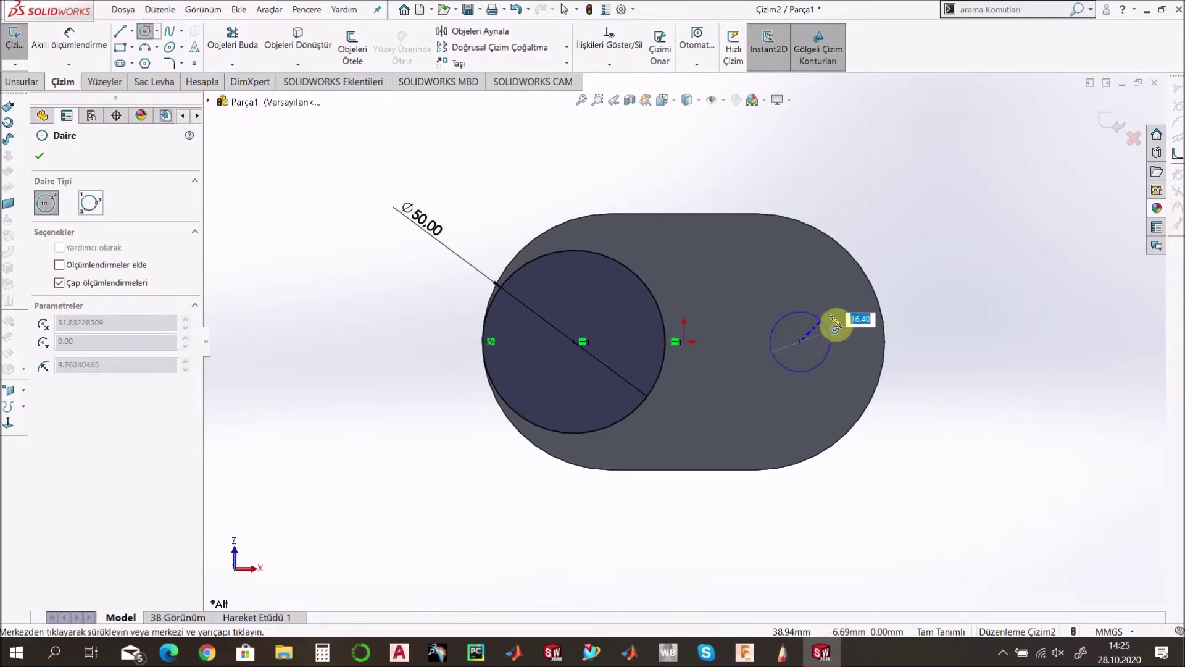
left_click(860, 326)
key("Escape")
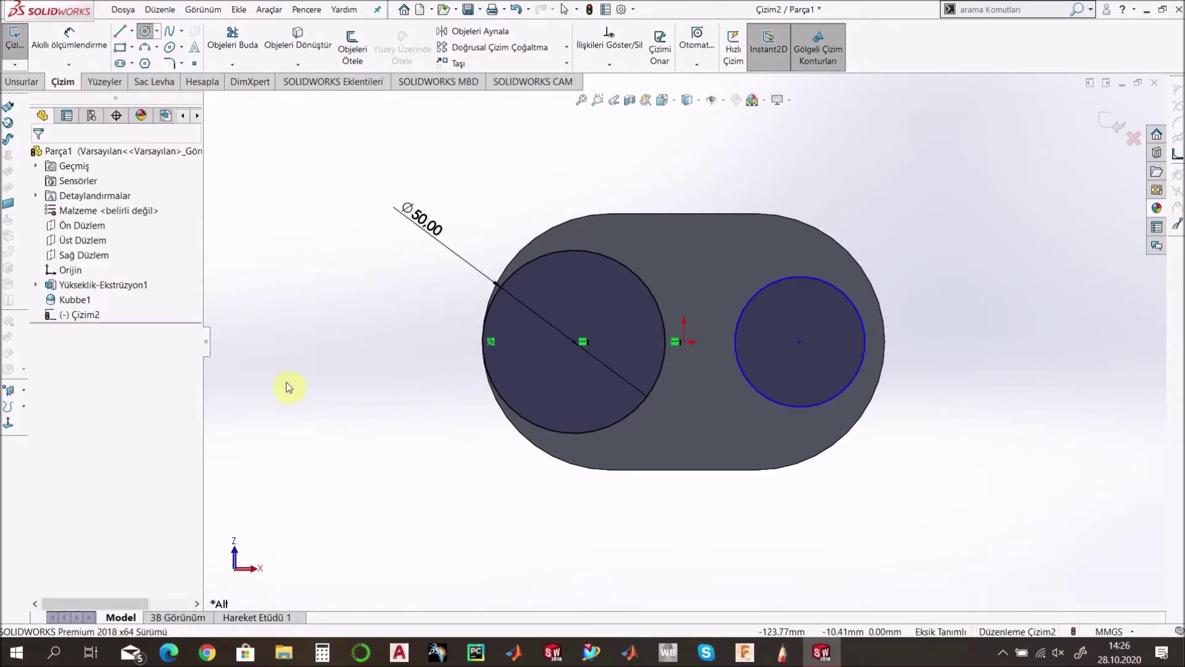
Make the second circle tangent to the bottom face's right rounded edge
left_click(868, 336)
left_click(887, 343, "ctrl")
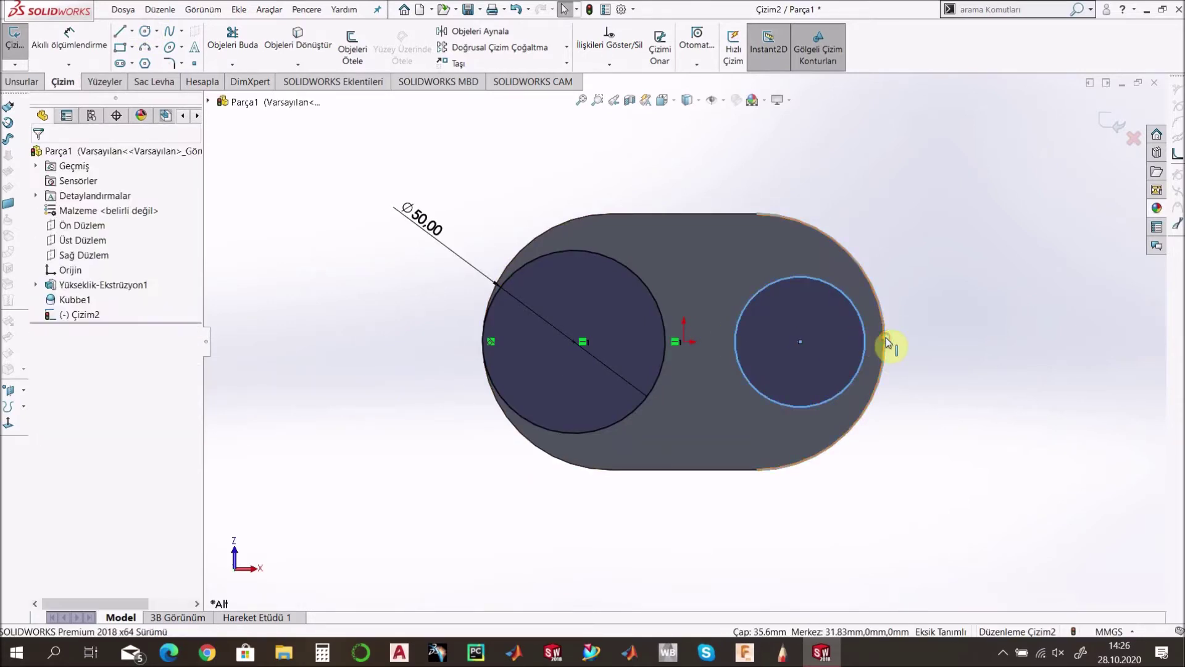
left_click(45, 393)
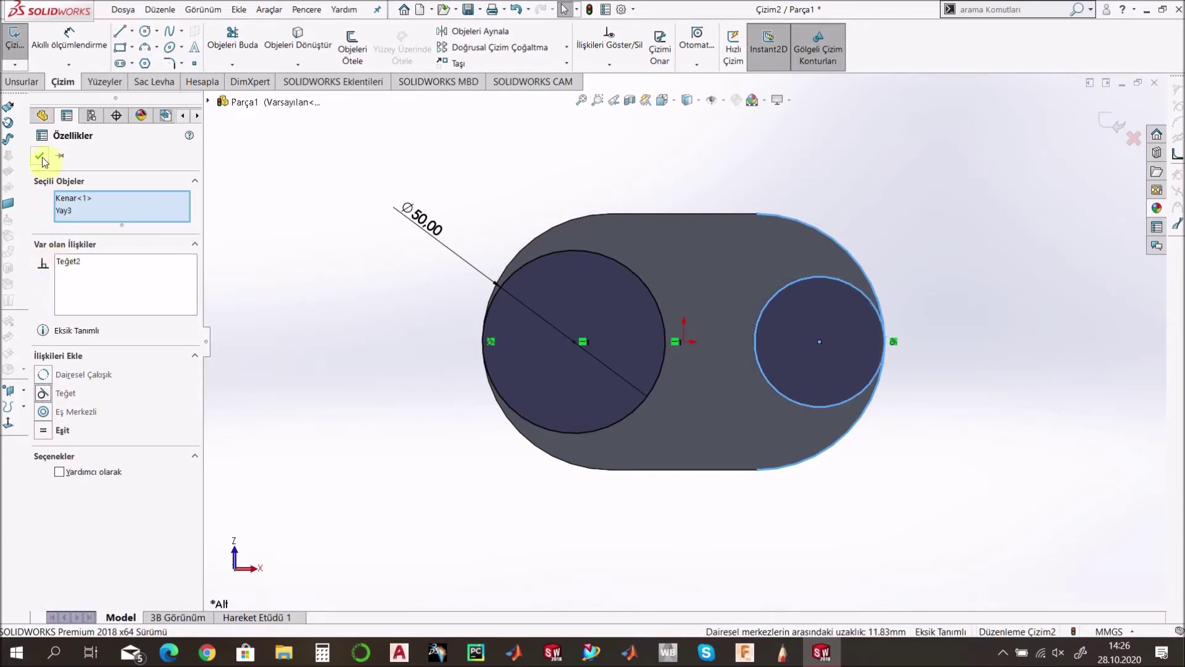
left_click(41, 158)
Set the right circle's diameter to 50 mm
left_click(75, 45)
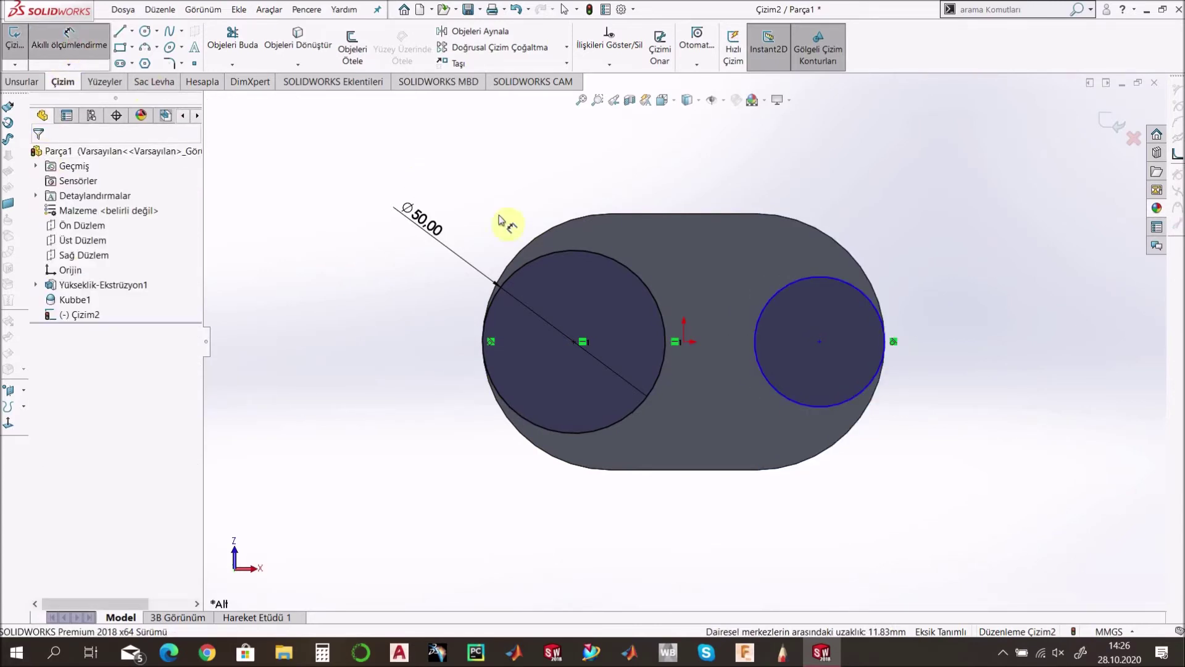
left_click(765, 303)
left_click(893, 201)
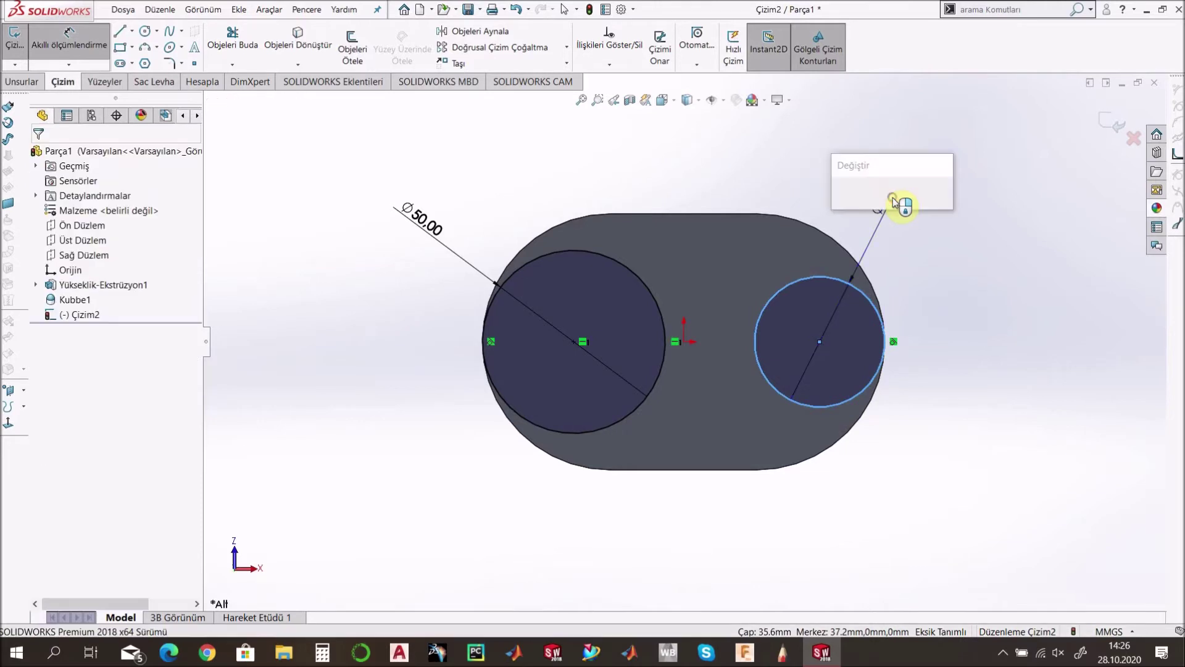
type("50")
key("Return")
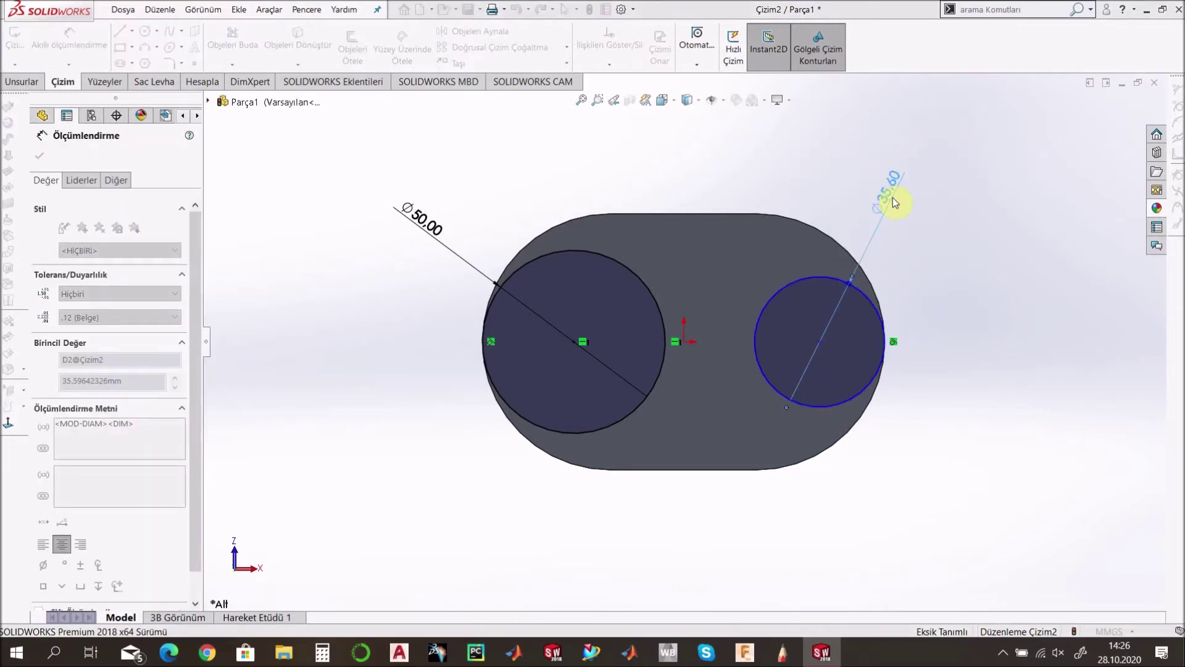
key("Escape")
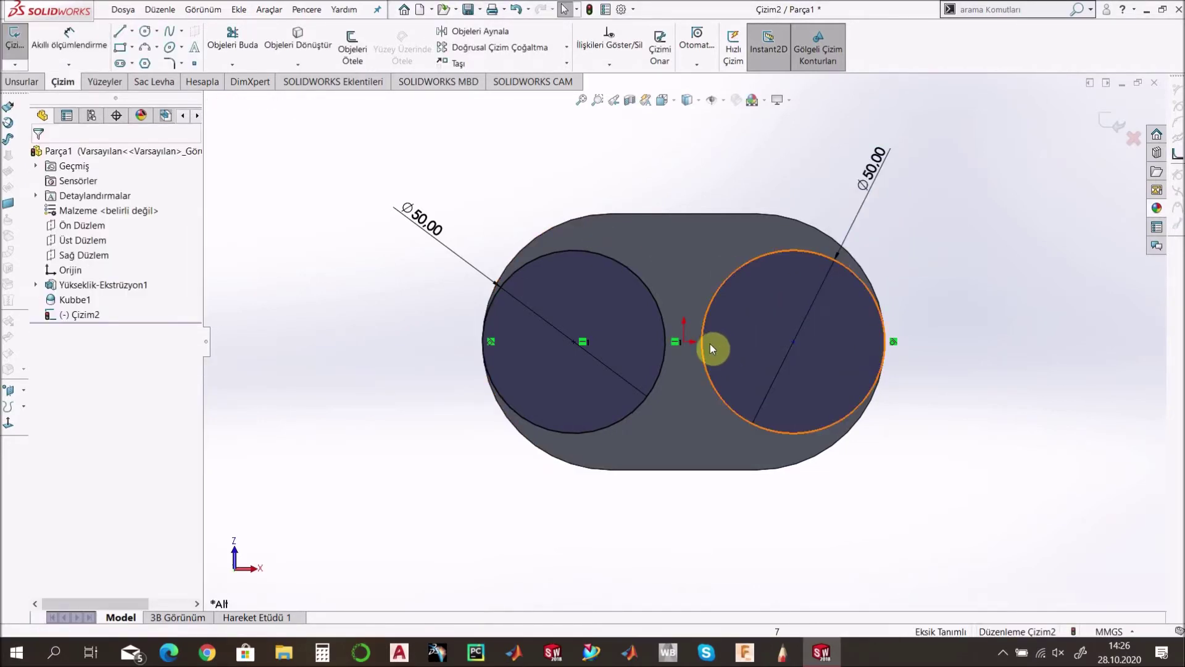
Add a horizontal relation between the right circle's centre and the origin
left_click(793, 342, "ctrl")
left_click(52, 377)
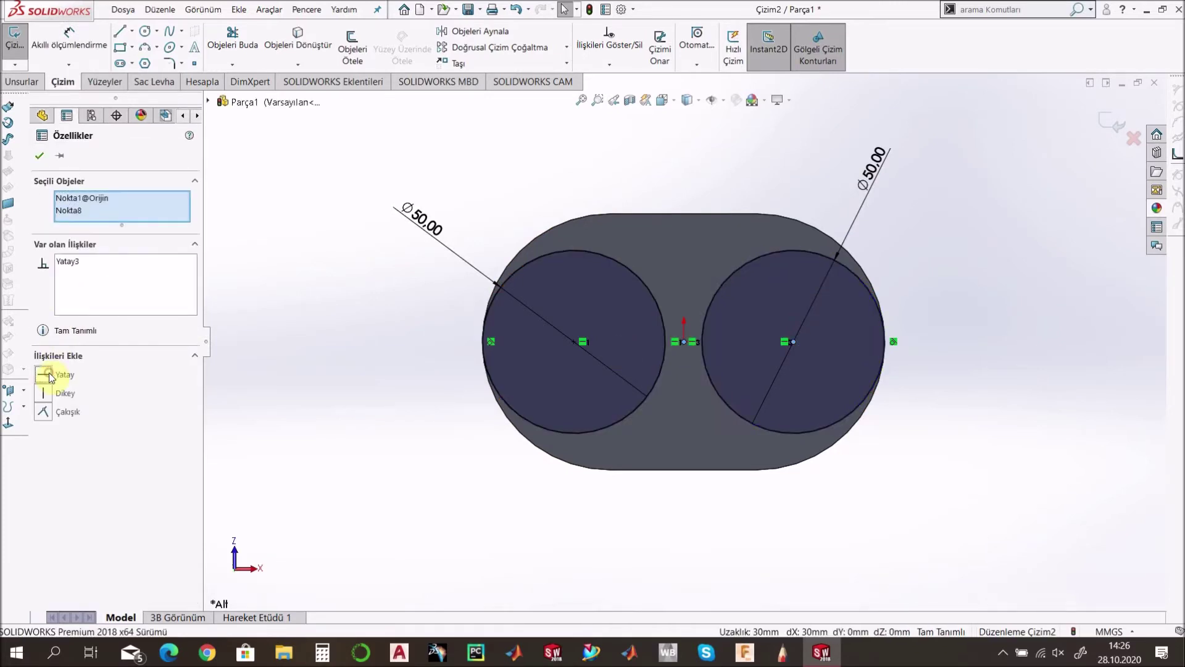
left_click(37, 161)
Extrude both circles 60 mm outward from the bottom face as a blind boss merged with the body
middle_click_drag(550, 220, 679, 333)
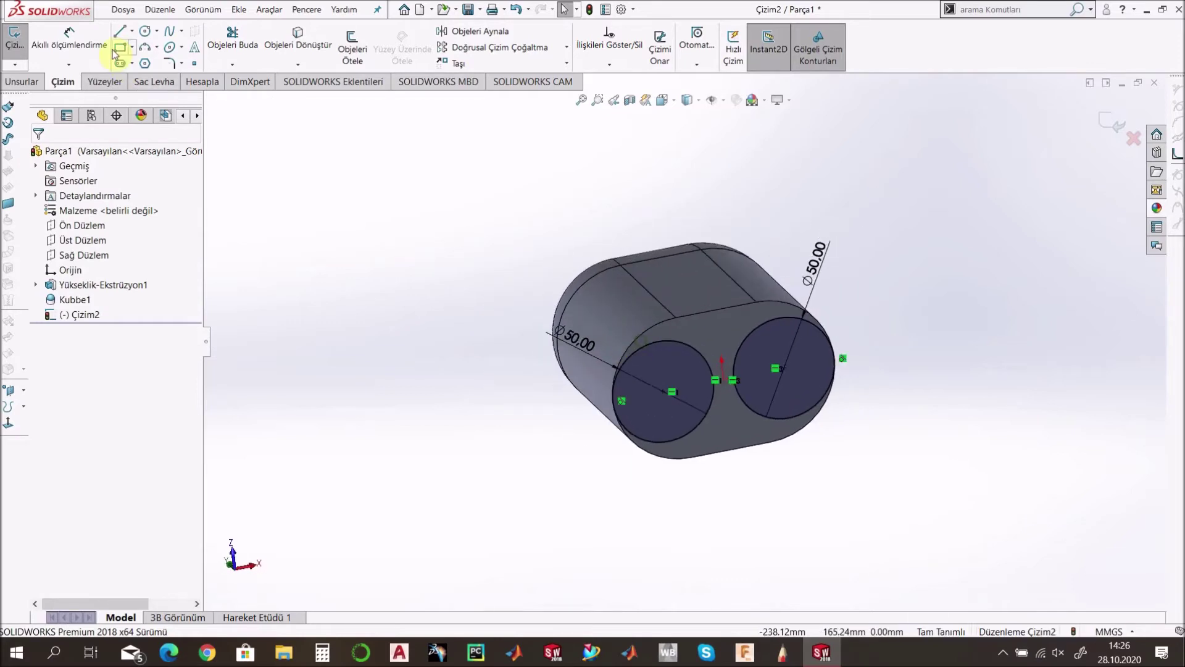
left_click(31, 80)
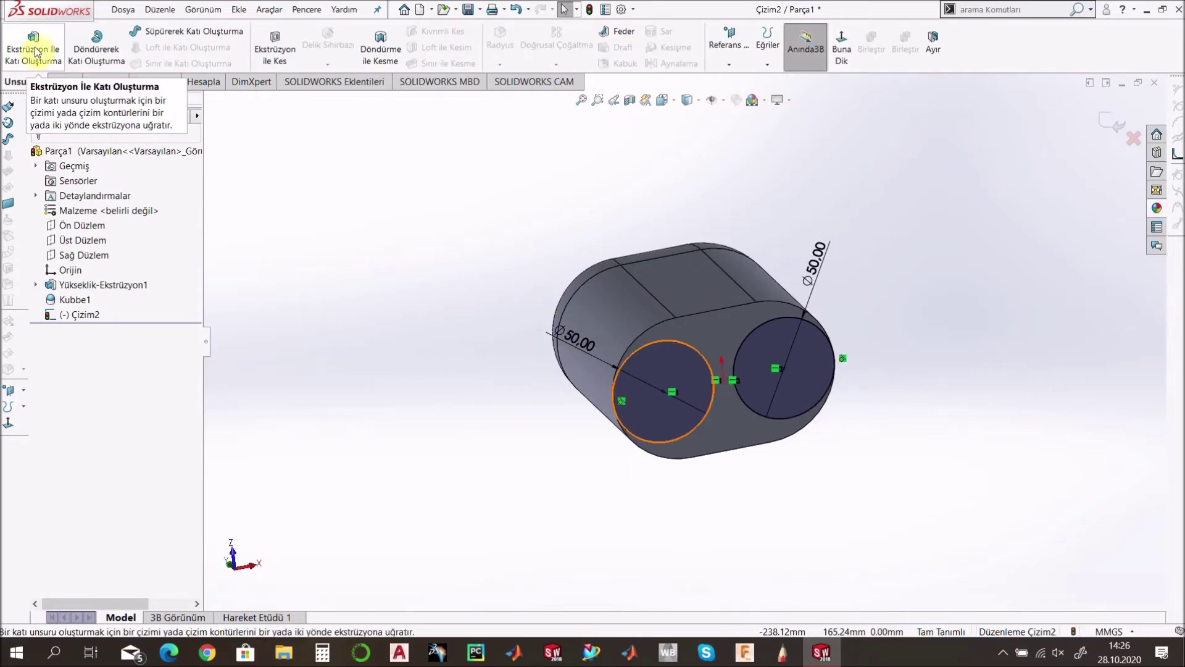
left_click(36, 48)
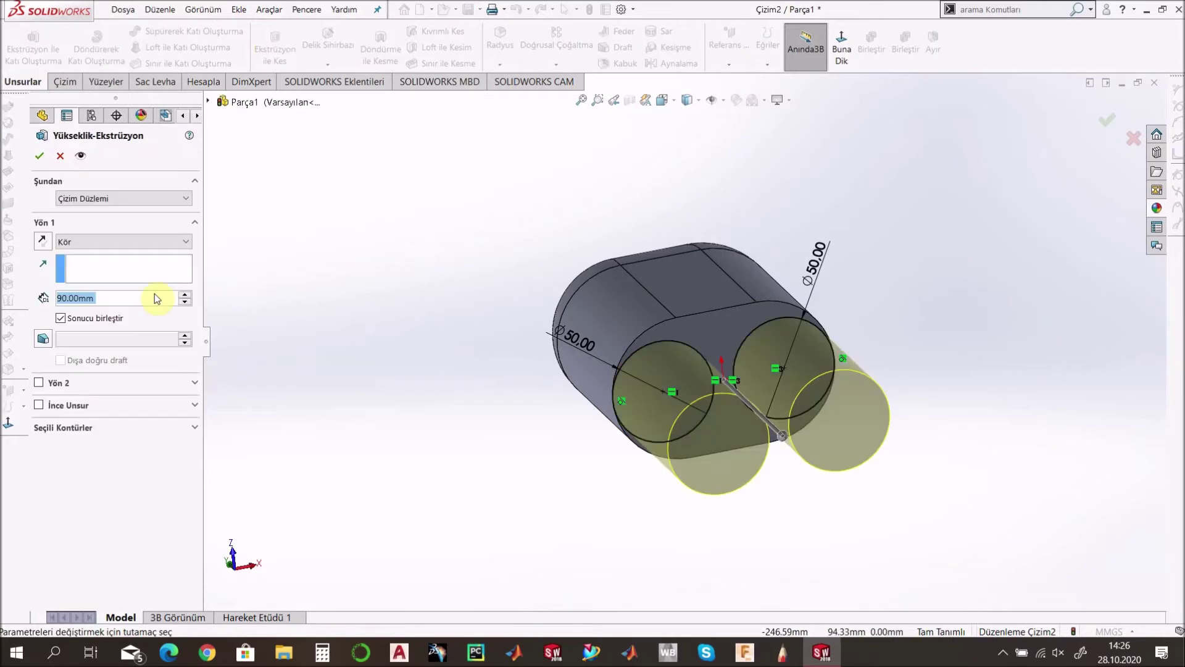
type("60")
middle_click_drag(478, 272, 361, 340)
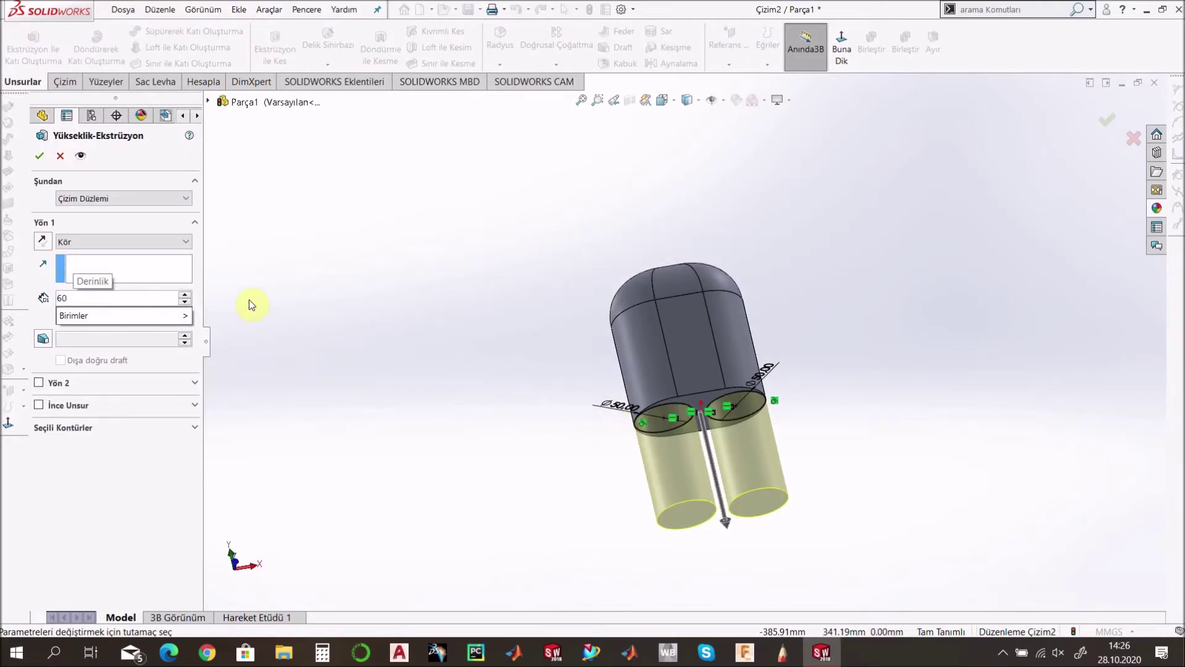
left_click(39, 158)
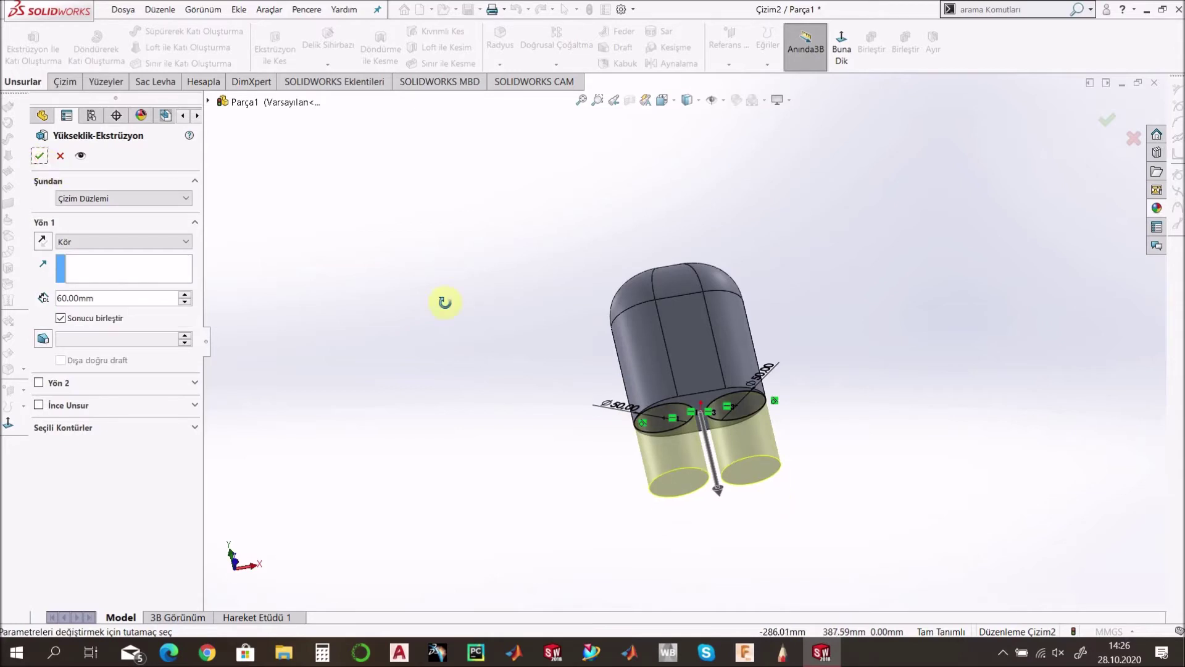
left_click(41, 158)
Fillet the end edges of both cylinders and the outer bottom edge of the body with a 10 mm radius
middle_click_drag(558, 390, 614, 325)
left_click(492, 42)
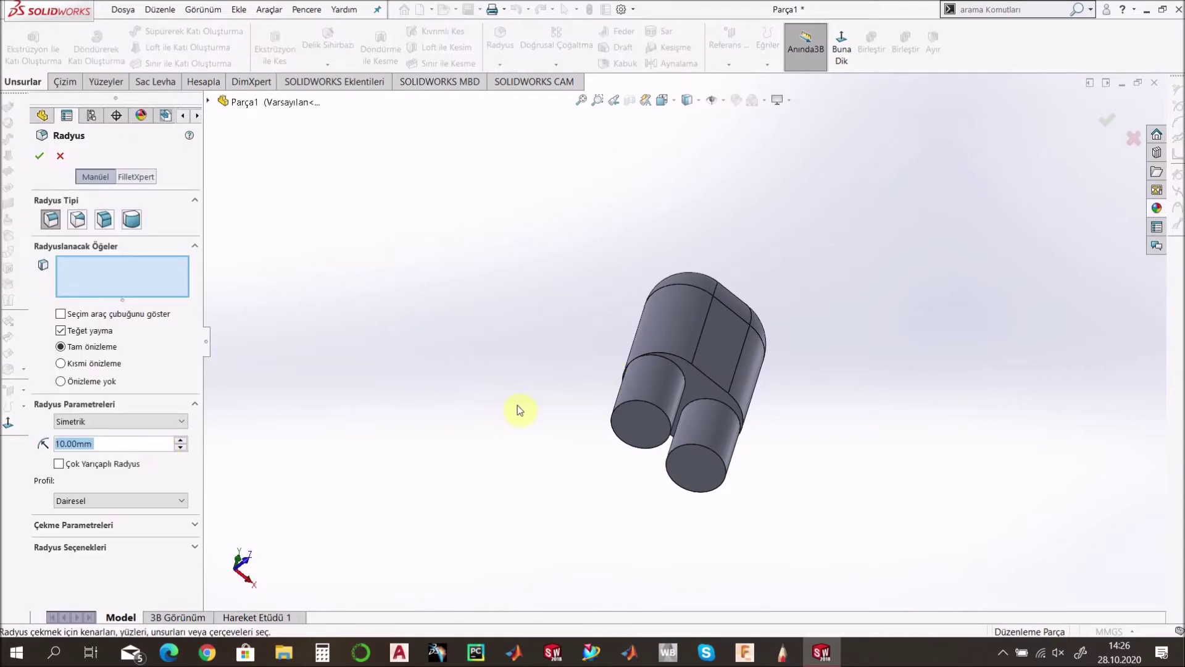
scroll(636, 420, "down", 2)
left_click(654, 383)
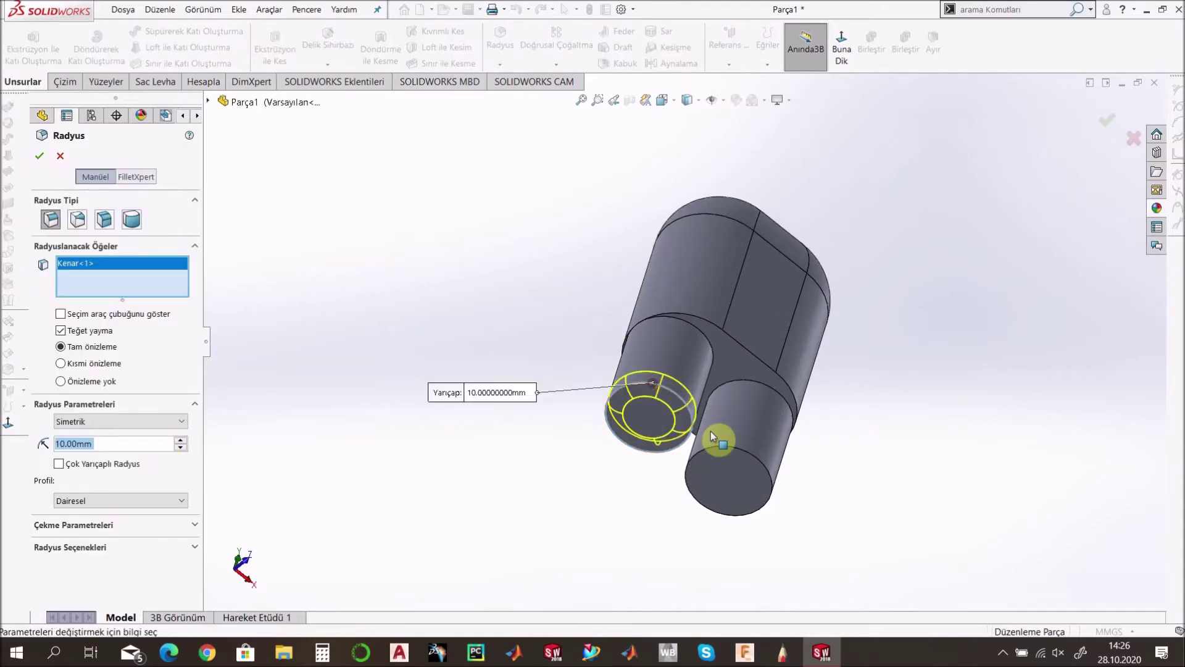
left_click(739, 450)
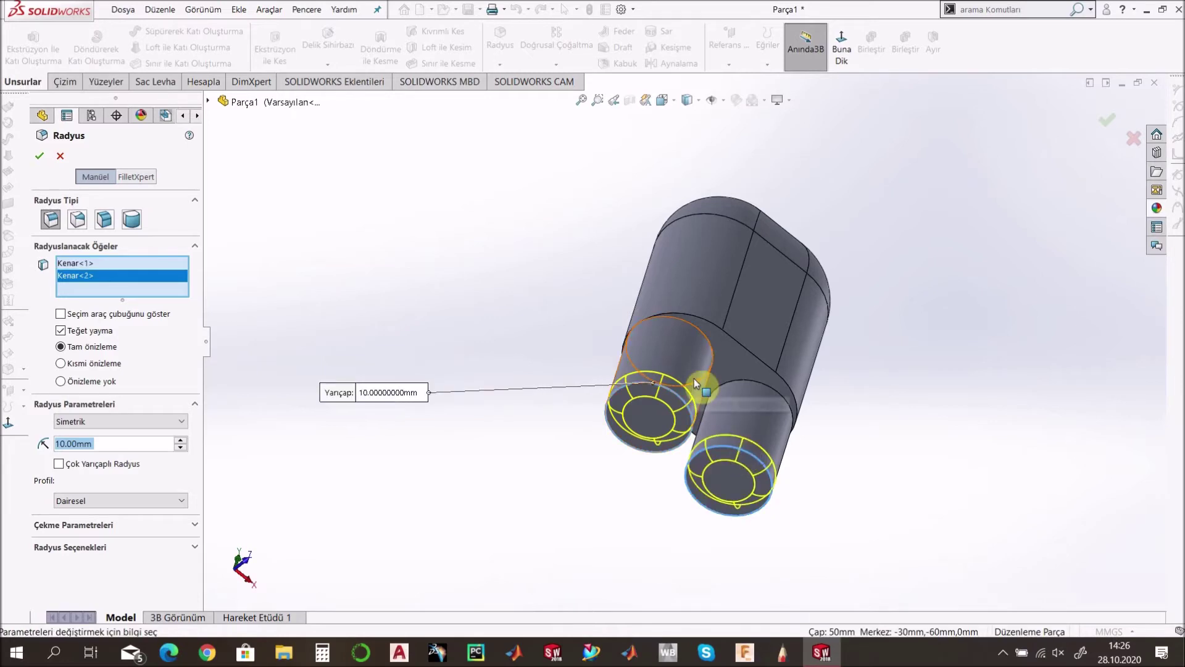
middle_click_drag(693, 383, 683, 331)
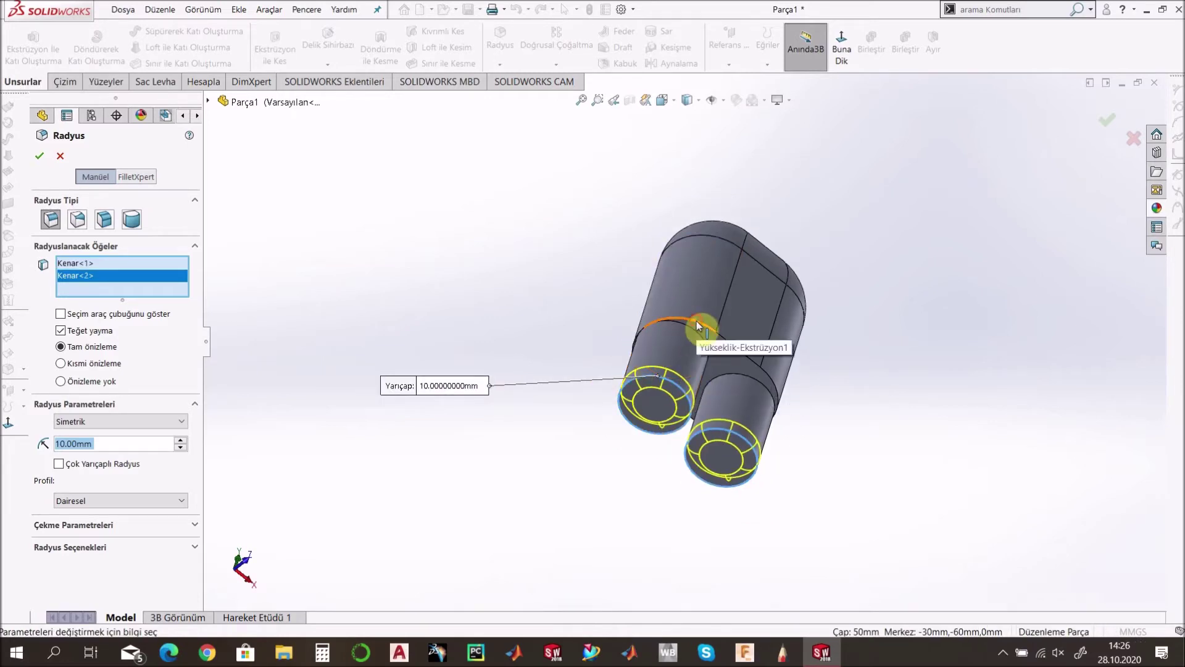
left_click(679, 373)
middle_click_drag(679, 374, 611, 414)
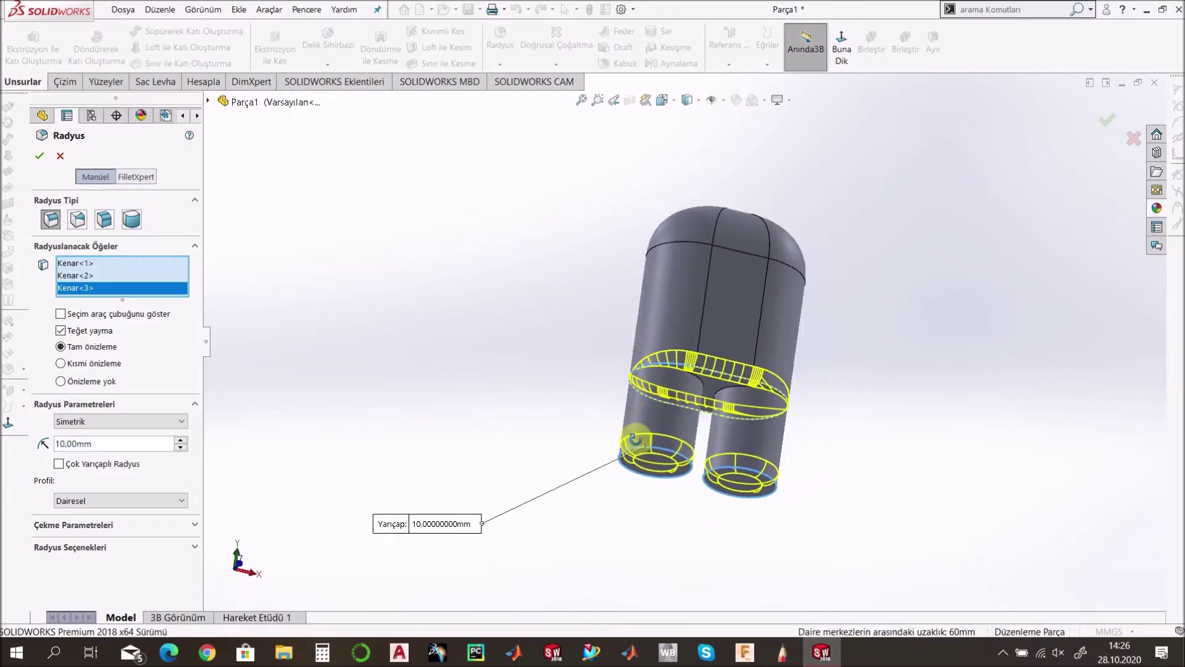
left_click(39, 156)
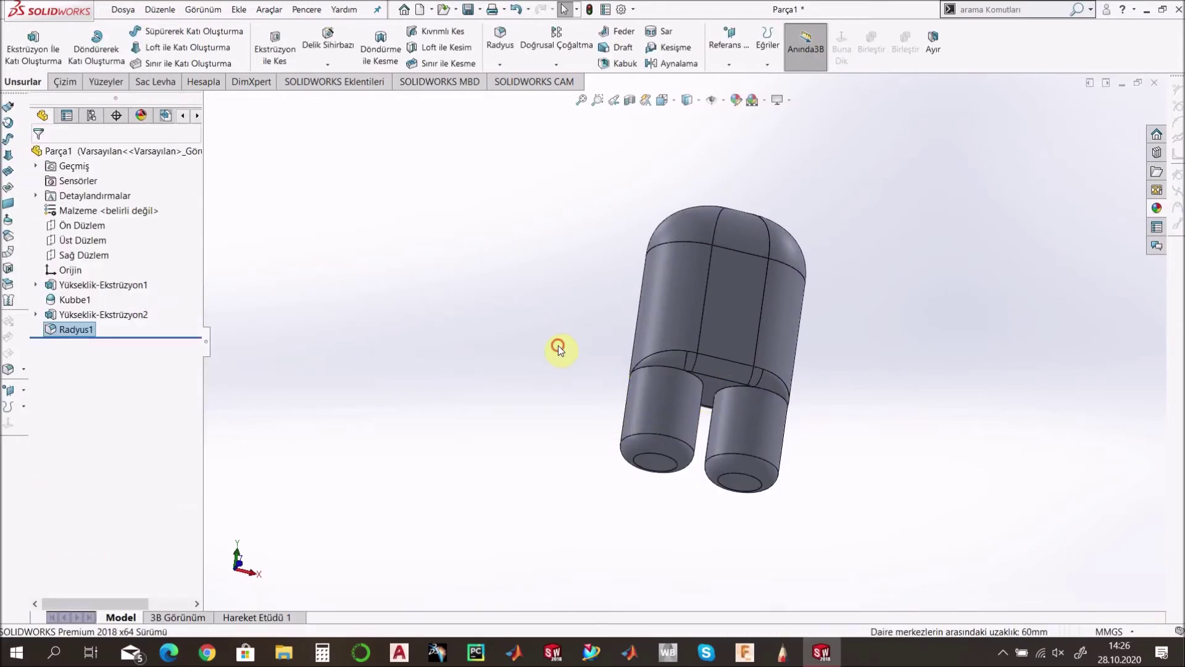
Start a sketch on the body's flat front face and draw a horizontal straight slot on its upper edge, about 26 mm between centres and 33 mm wide
middle_click_drag(591, 355, 537, 450)
left_click(705, 297)
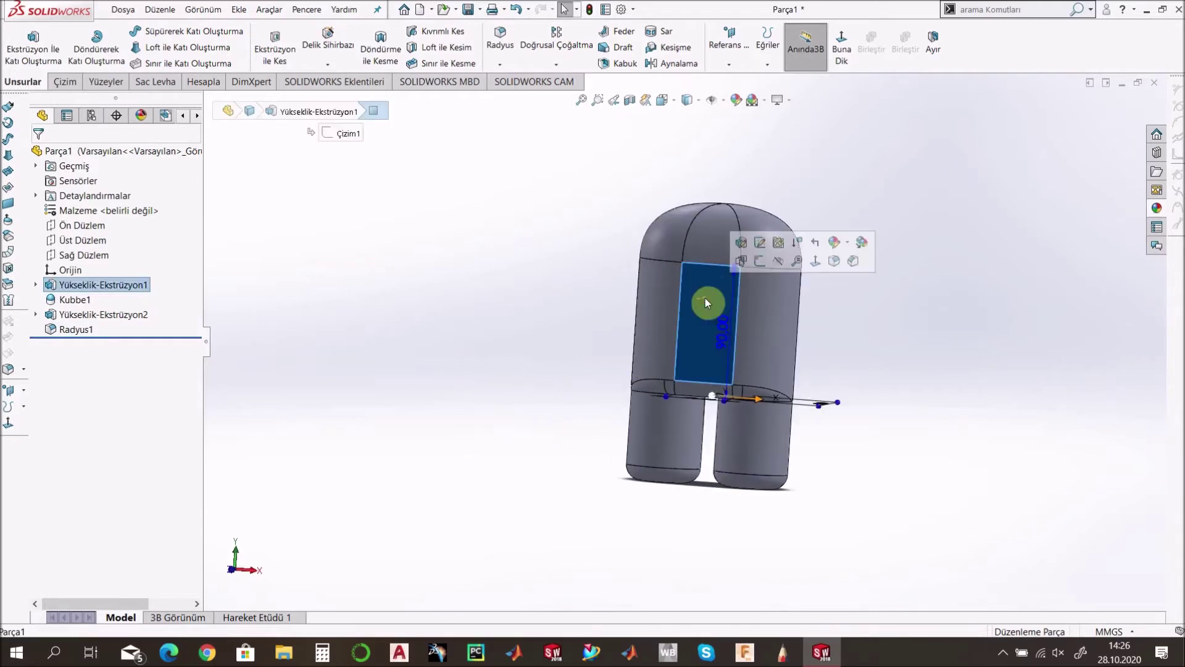
left_click(757, 266)
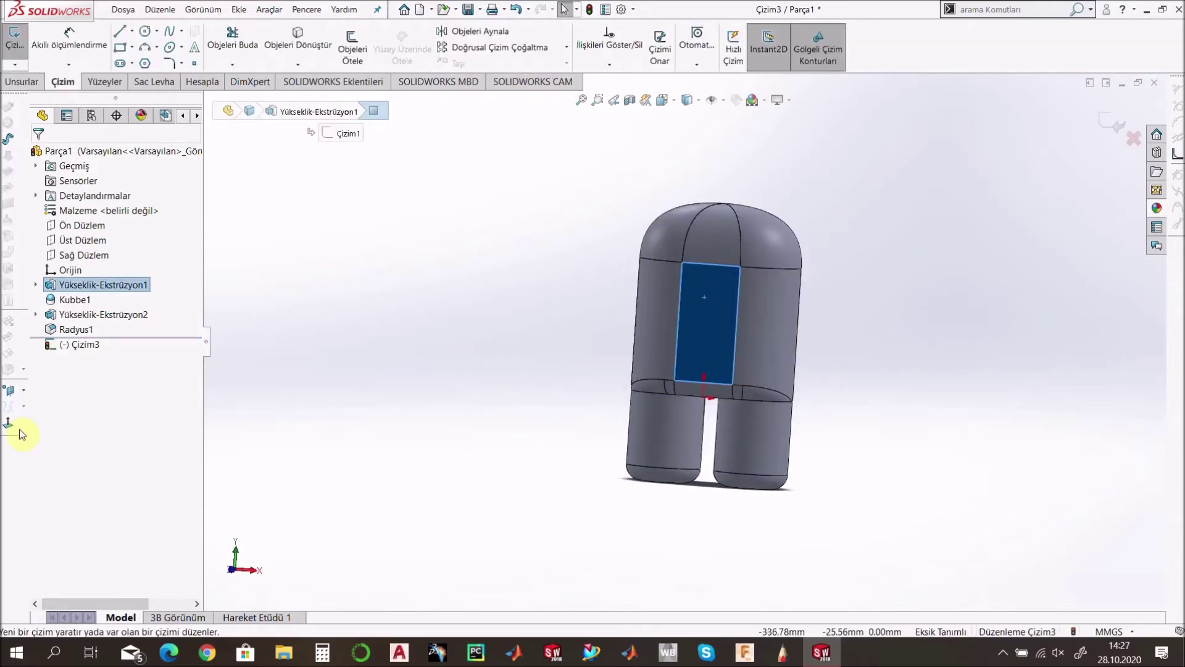
left_click(120, 63)
scroll(634, 201, "down", 2)
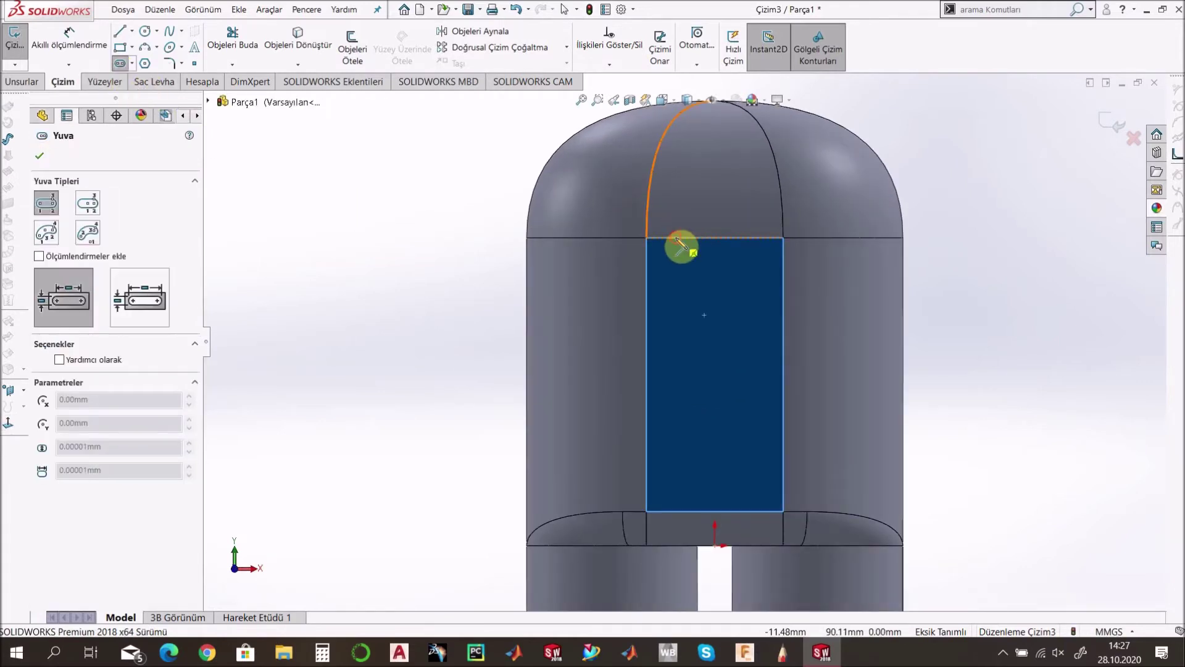
left_click(676, 238)
left_click(764, 238)
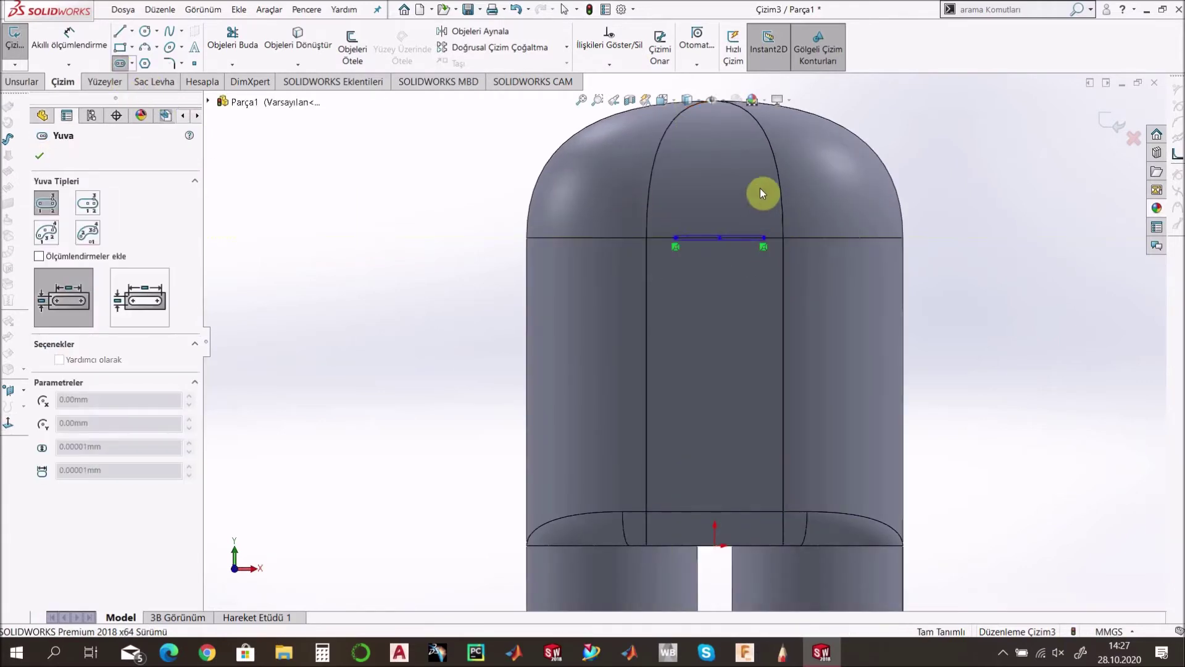
left_click(761, 181)
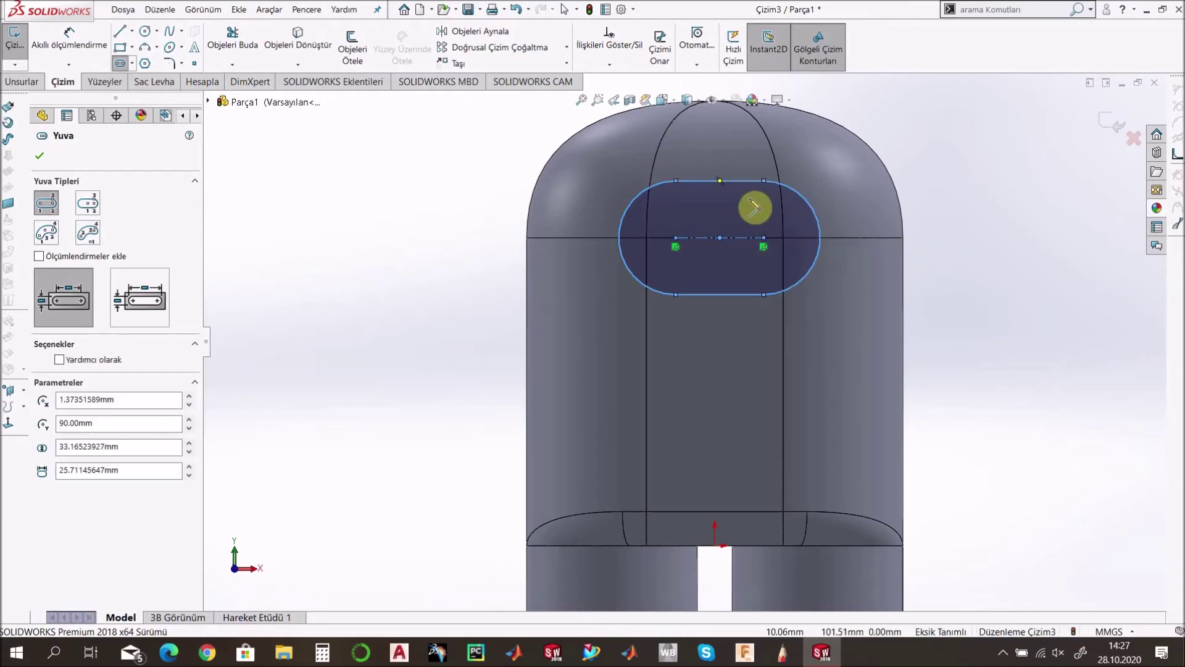
key("Escape")
Add a vertical relation between the slot's centre point and the origin
scroll(716, 247, "down", 5)
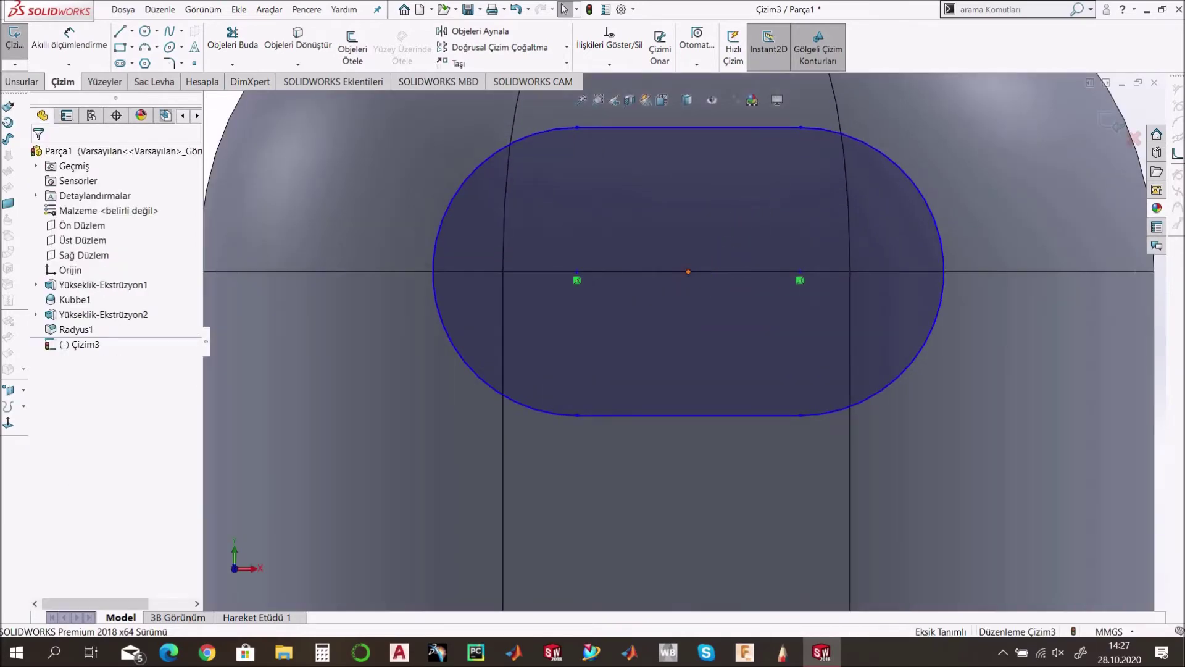
left_click(690, 272)
scroll(683, 341, "up", 6)
left_click(683, 508, "ctrl")
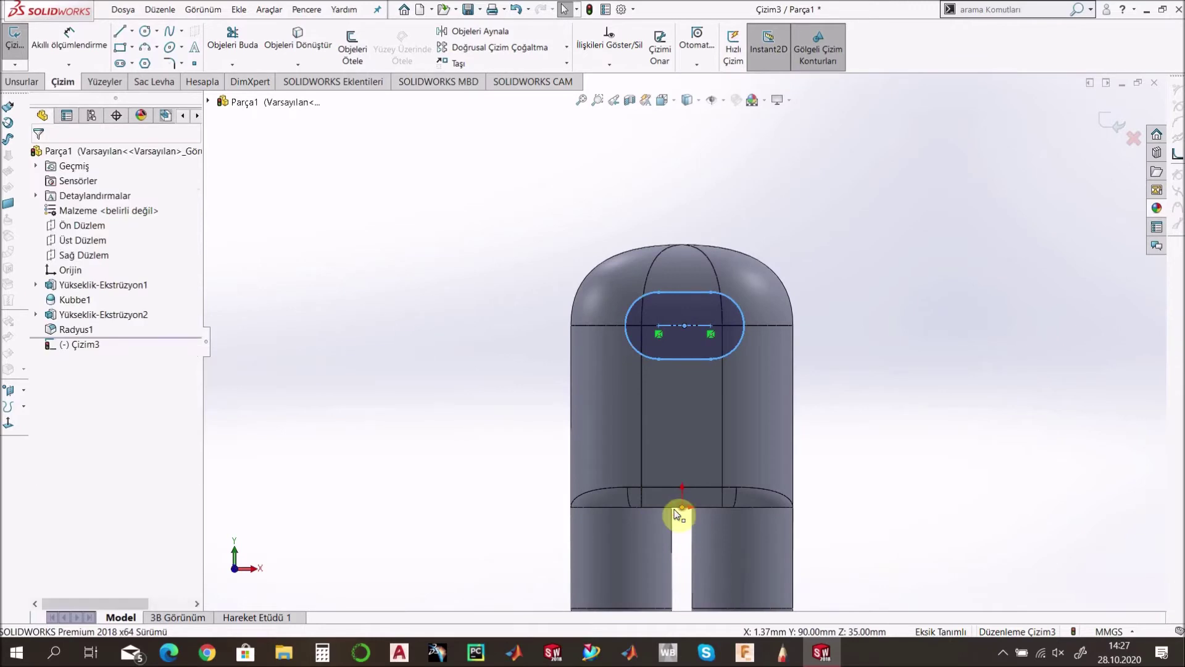
left_click(41, 394)
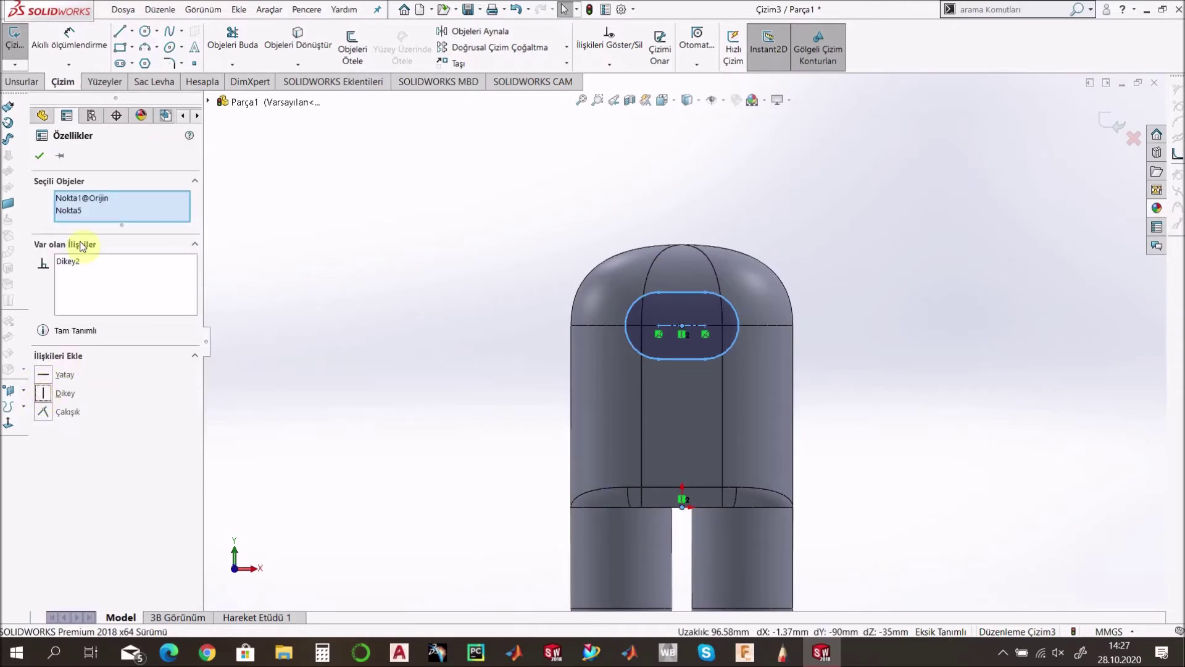
left_click(40, 156)
Dimension the slot's straight edge and set its length to 23 mm
left_click(90, 43)
scroll(676, 315, "down", 1)
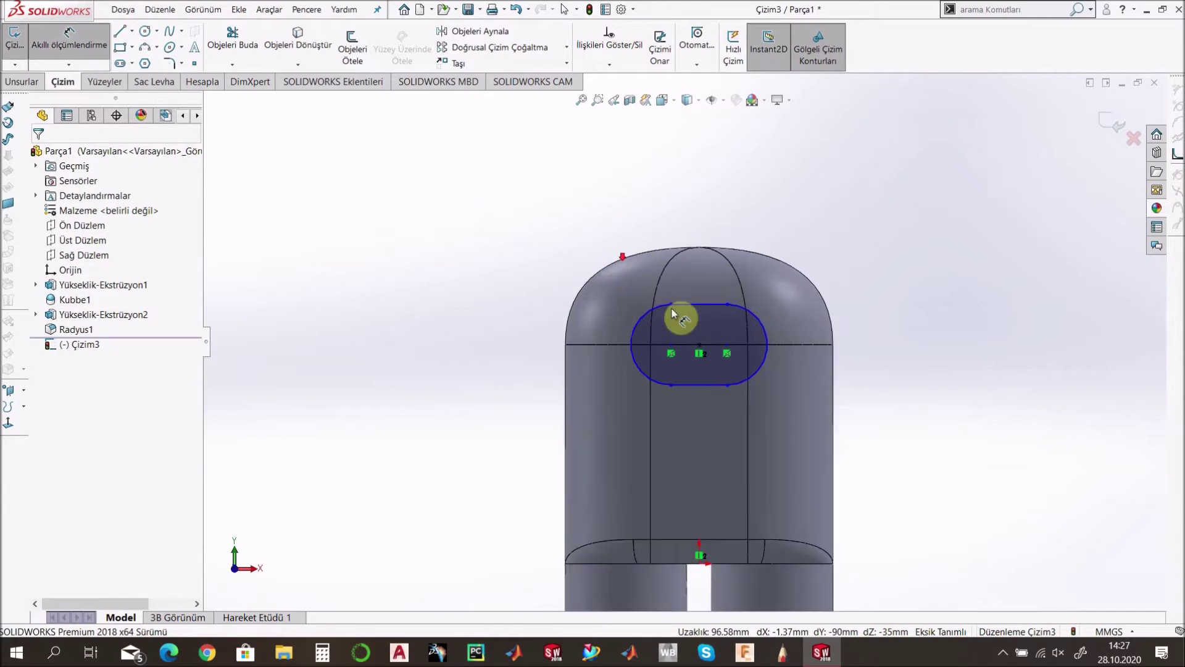
left_click(697, 394)
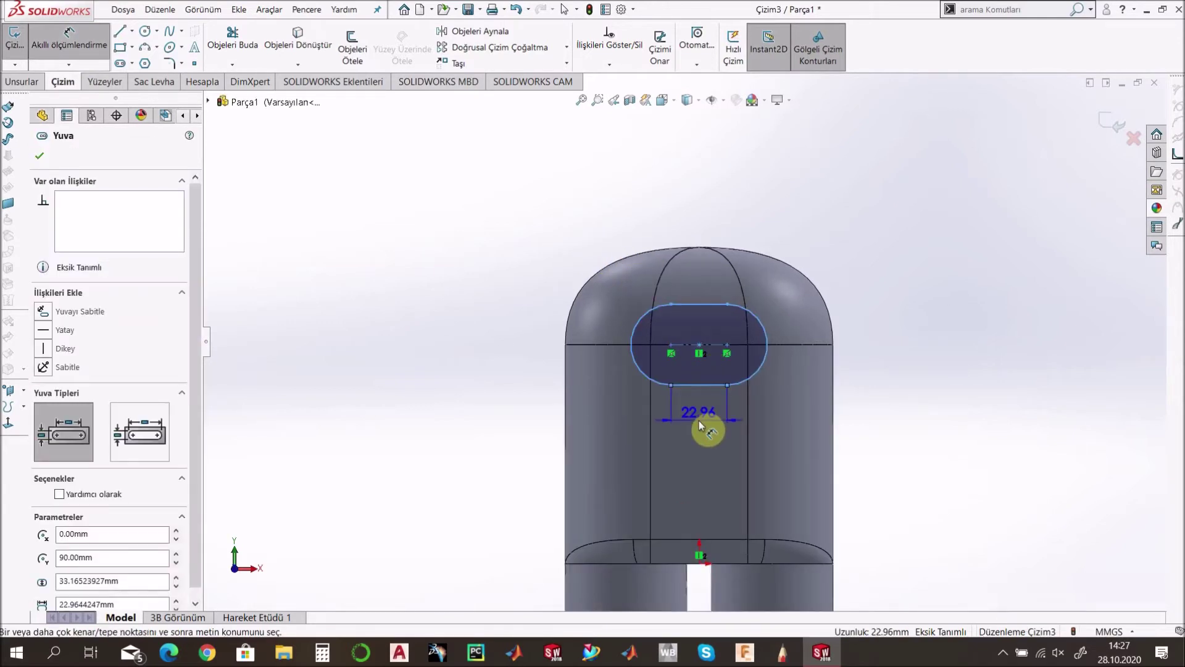
left_click(698, 421)
type("23")
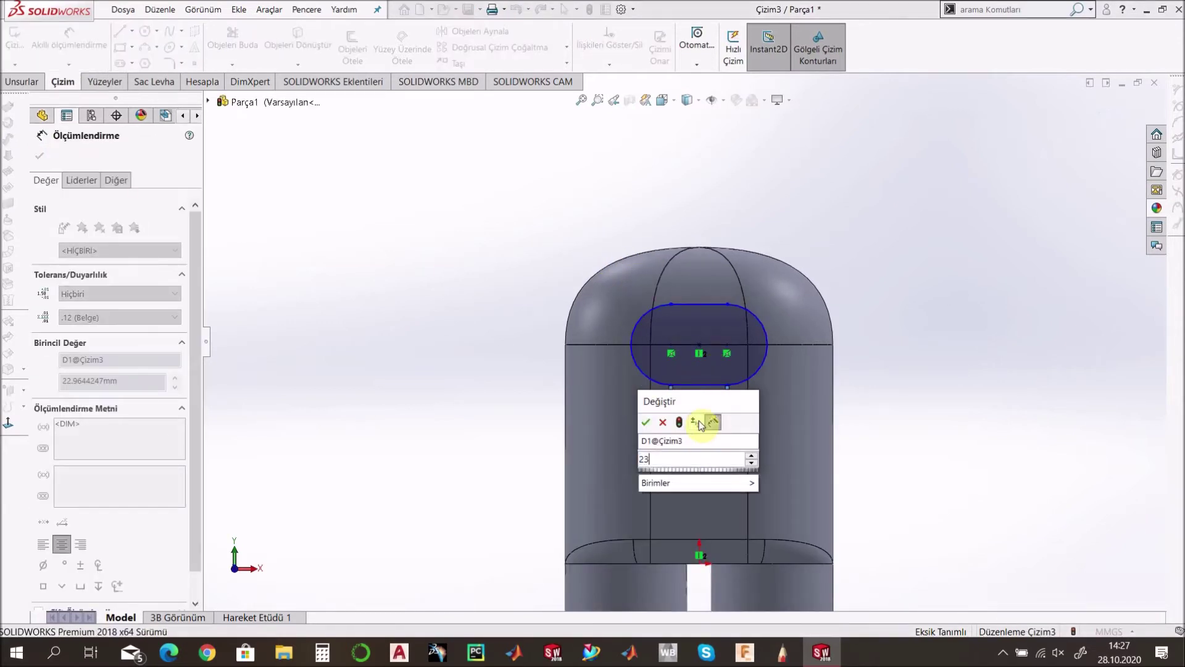
key("Return")
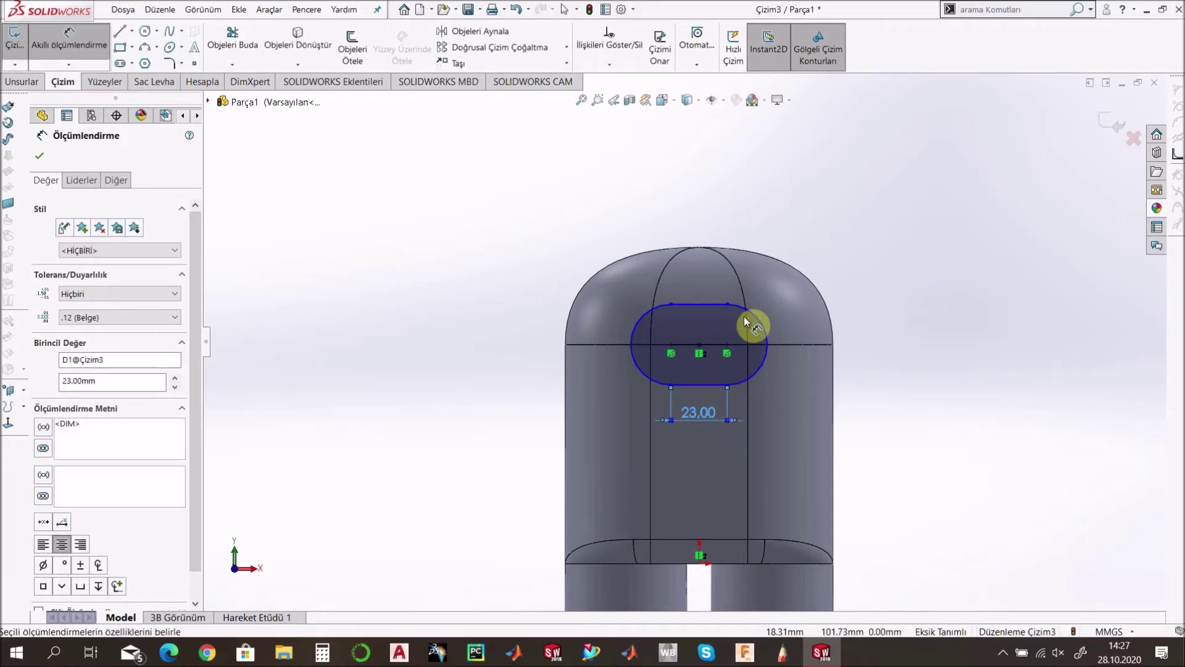
Dimension the distance between the slot's two straight edges and set it to 50 mm
left_click(707, 304)
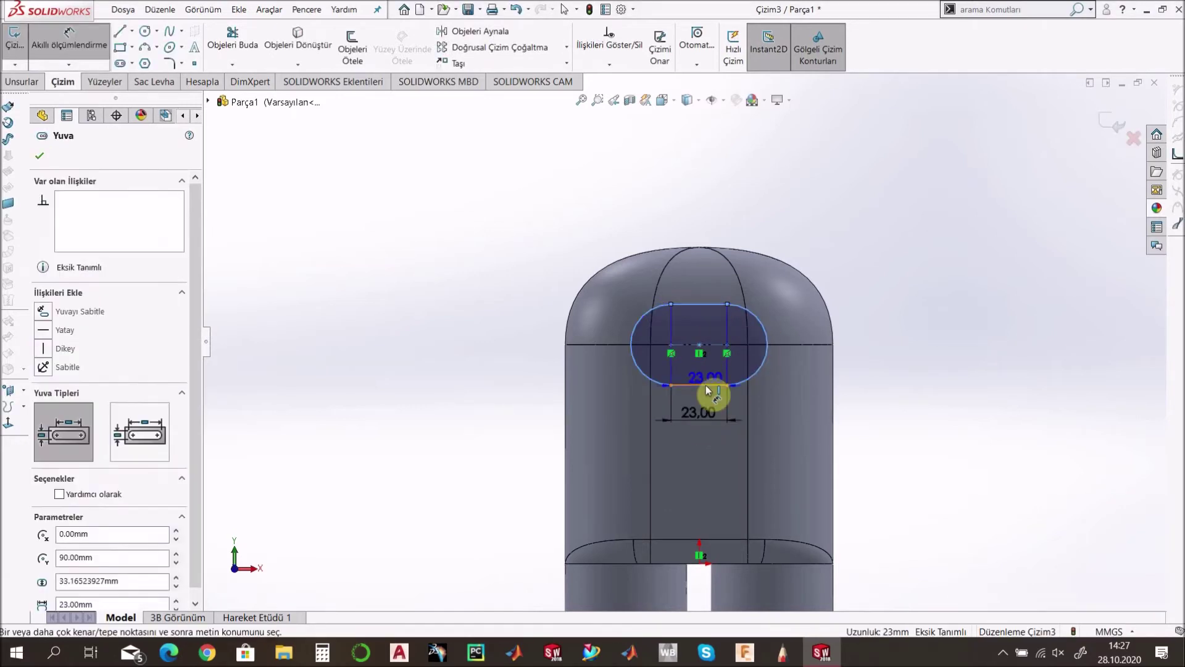
left_click(707, 384)
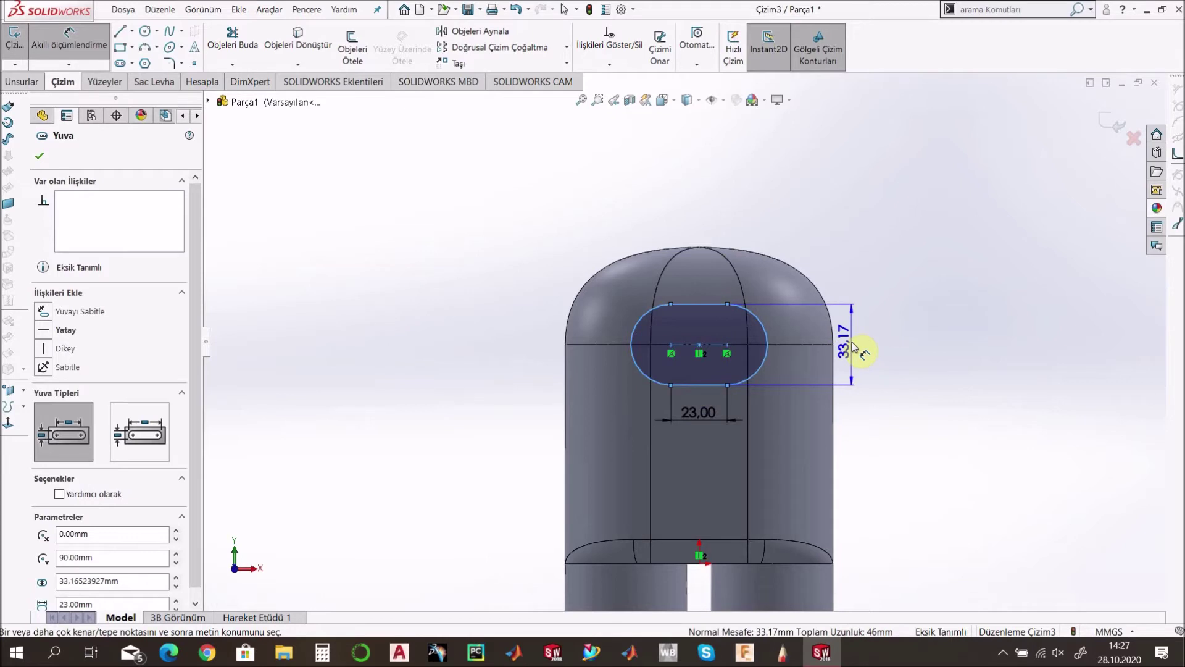
left_click(854, 347)
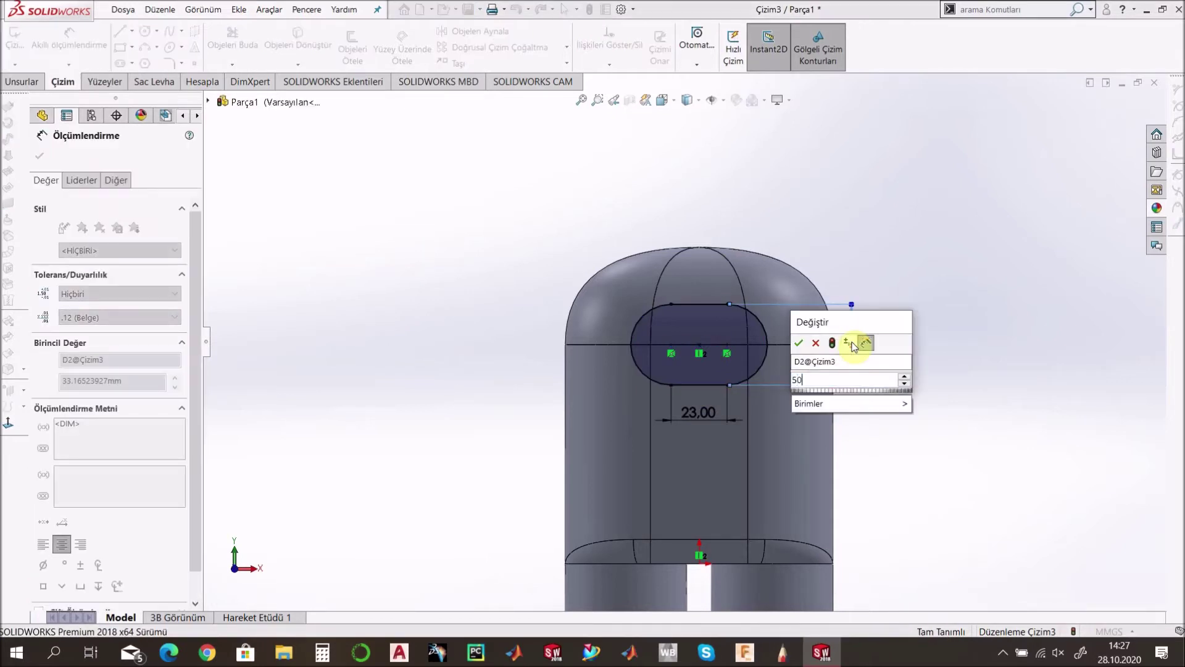
key("Return")
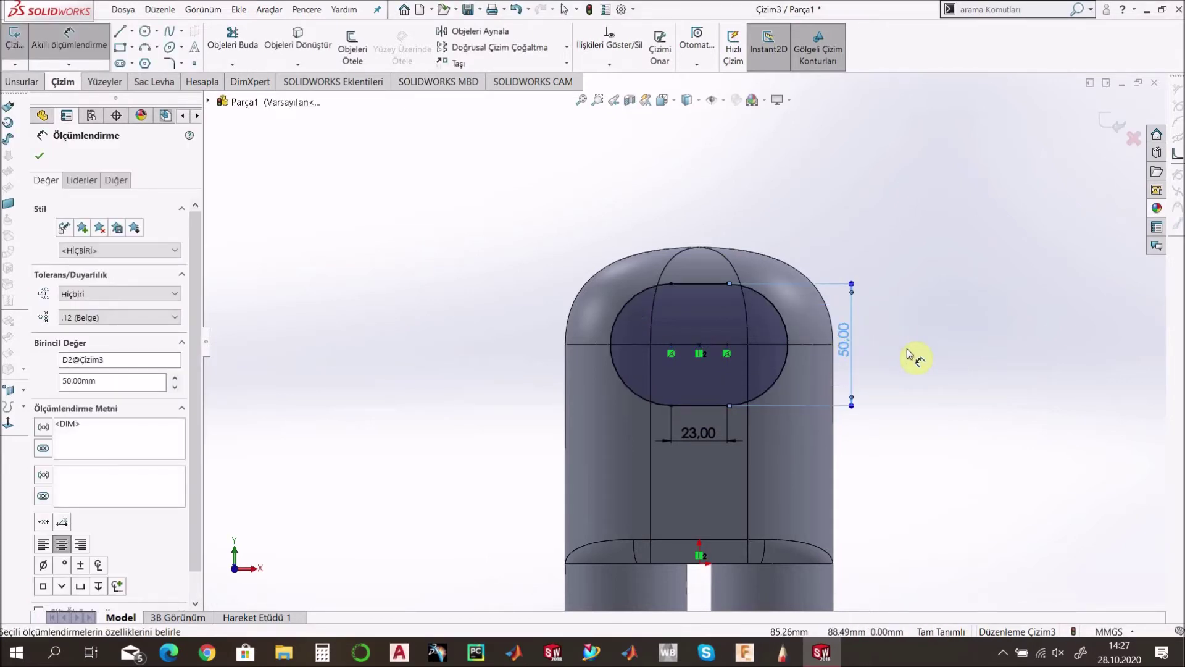
key("Escape")
Start a boss extrude of the slot sketch with a blind depth of 5 mm in the first direction
scroll(889, 390, "up", 2)
mouse_move(867, 384)
middle_mouse_down()
mouse_move(812, 373)
mouse_move(746, 397)
mouse_move(815, 383)
mouse_move(910, 399)
mouse_move(843, 396)
middle_mouse_up()
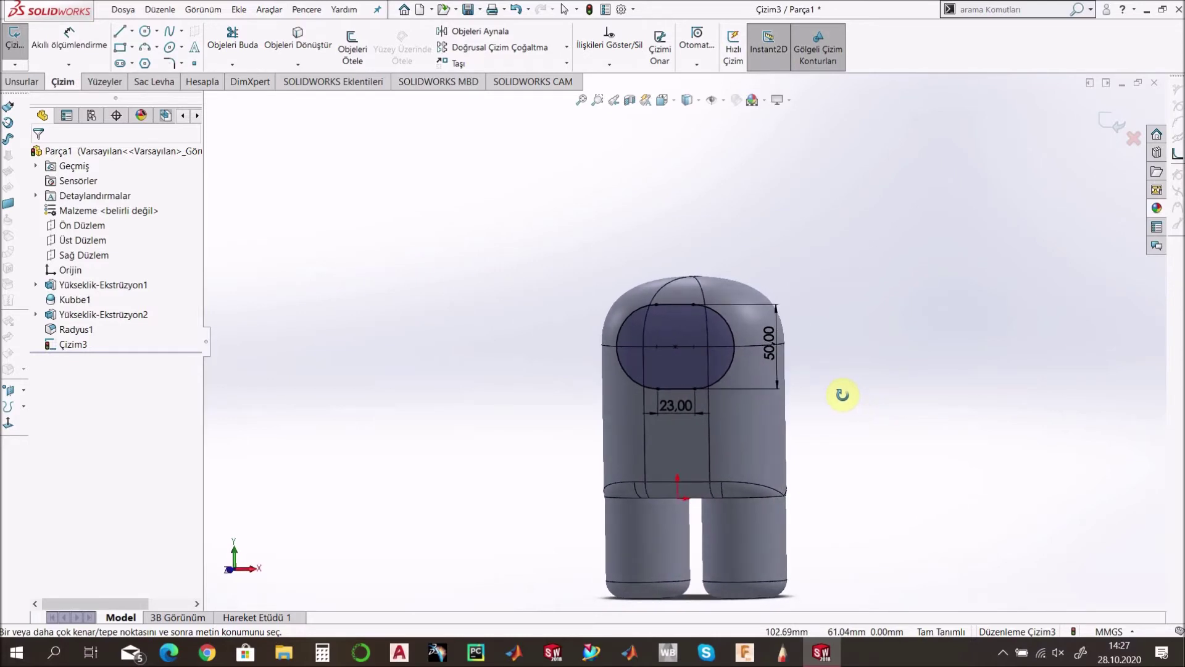
right_click_drag(843, 395, 784, 398)
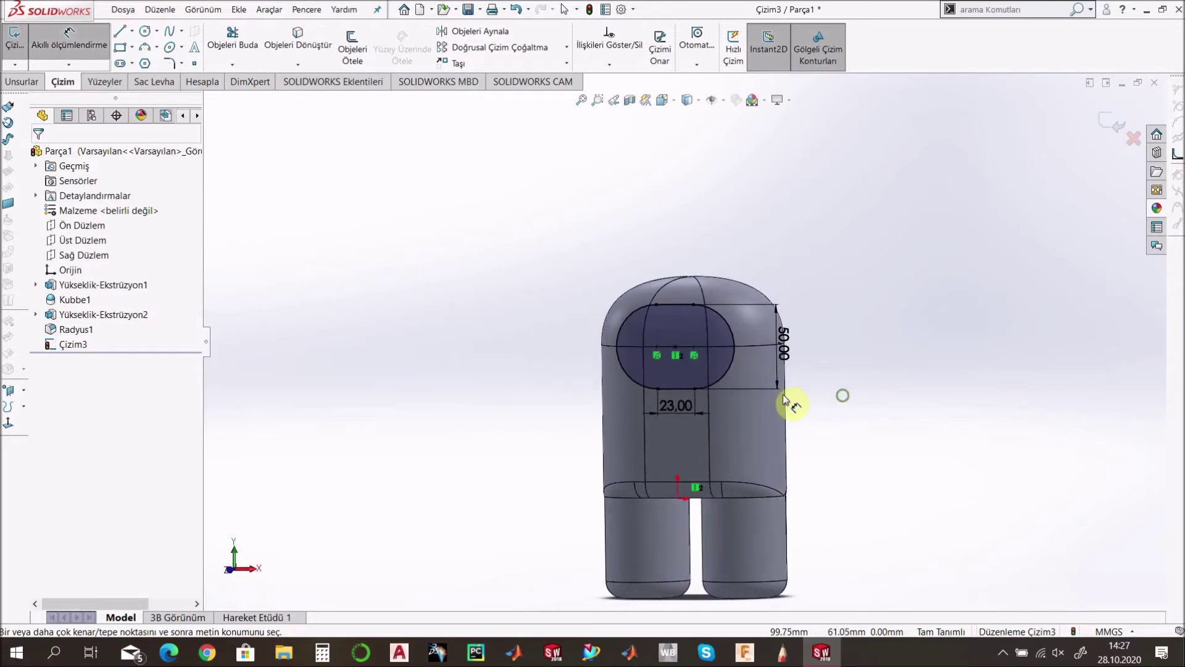
left_click(23, 82)
left_click(33, 46)
middle_click_drag(582, 374, 496, 367)
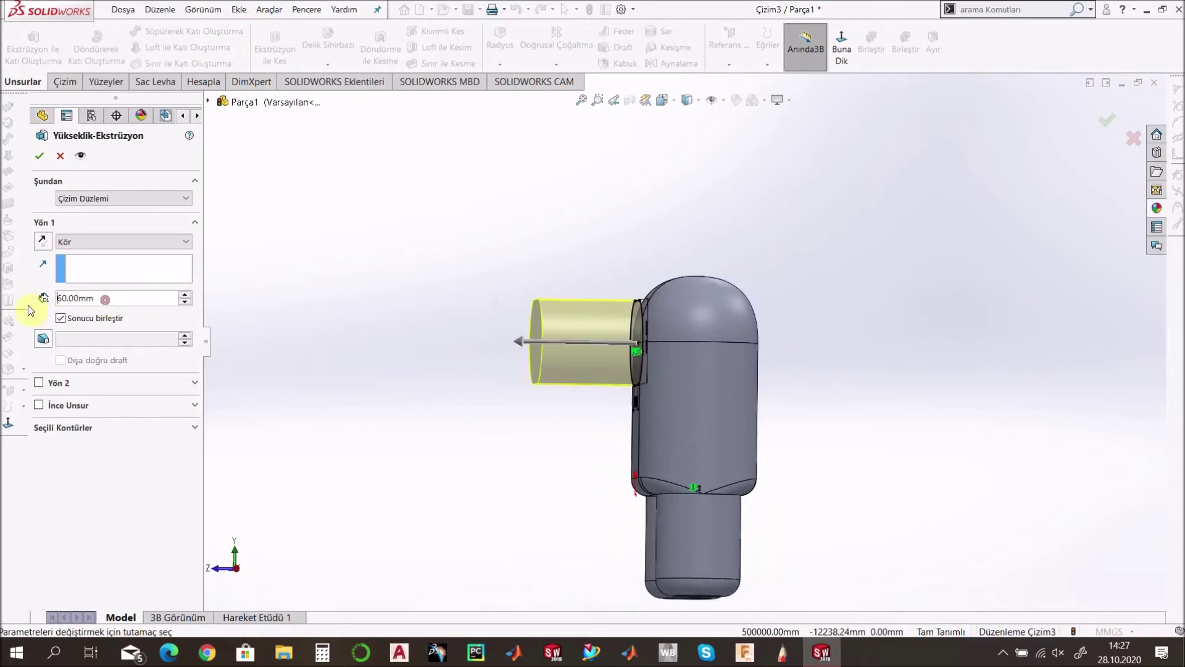
type("5")
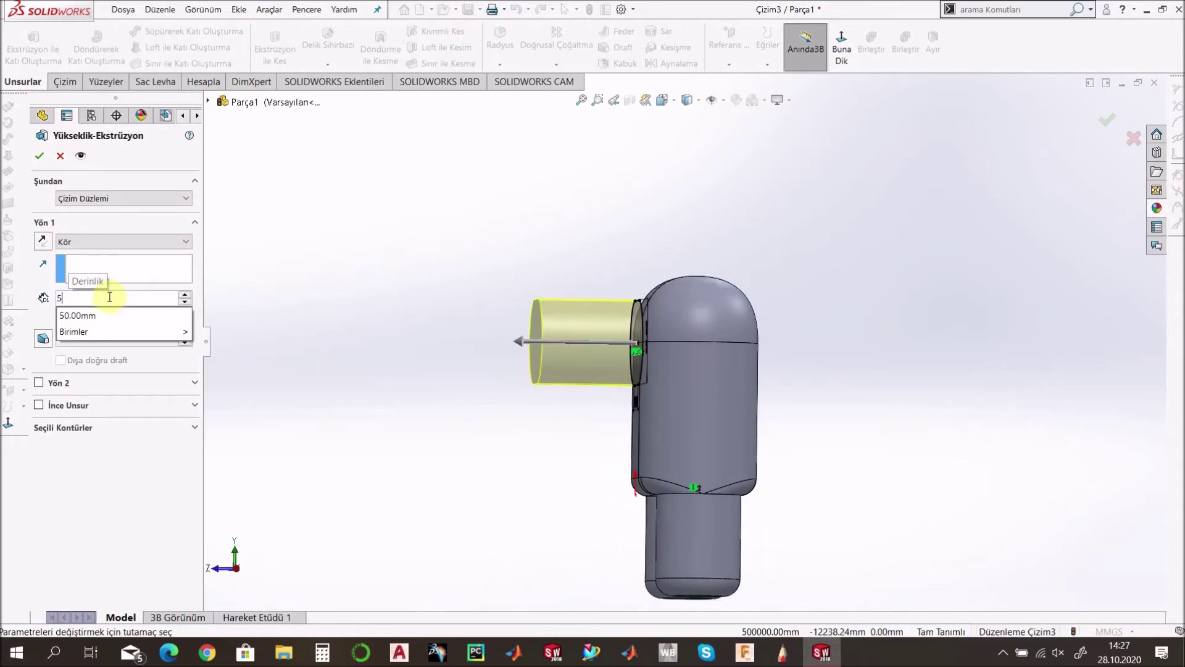
key("Return")
Give the extrude a second direction ending Up To Next at the body and finish it
left_click(39, 383)
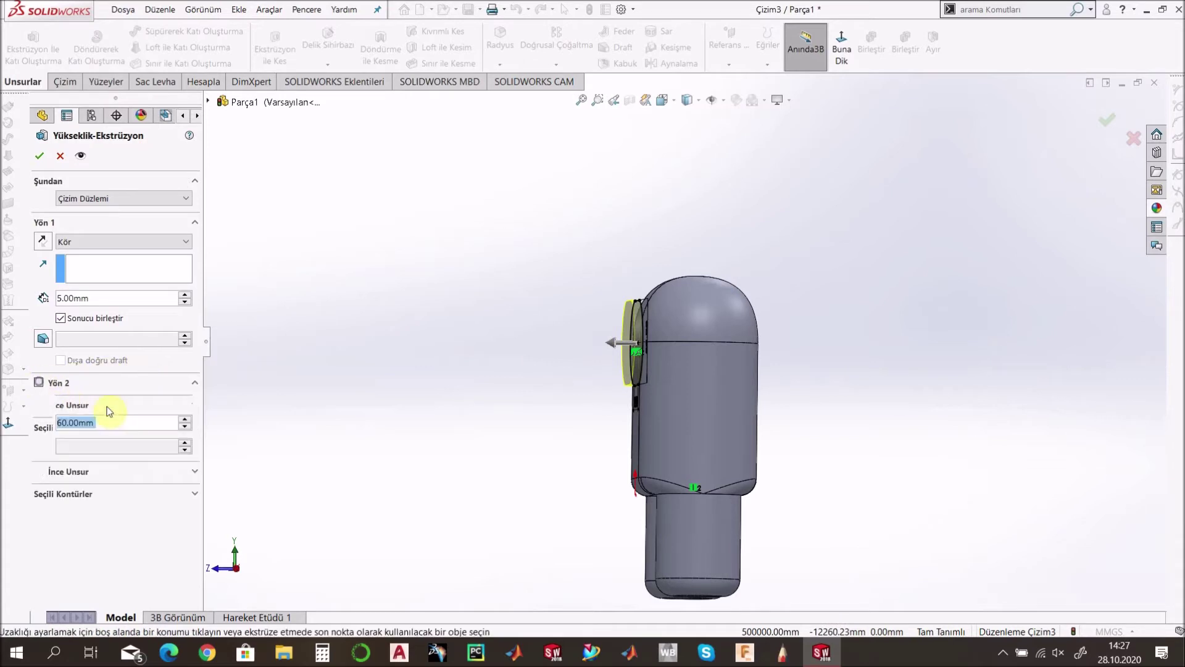
left_click(186, 401)
scroll(631, 314, "down", 4)
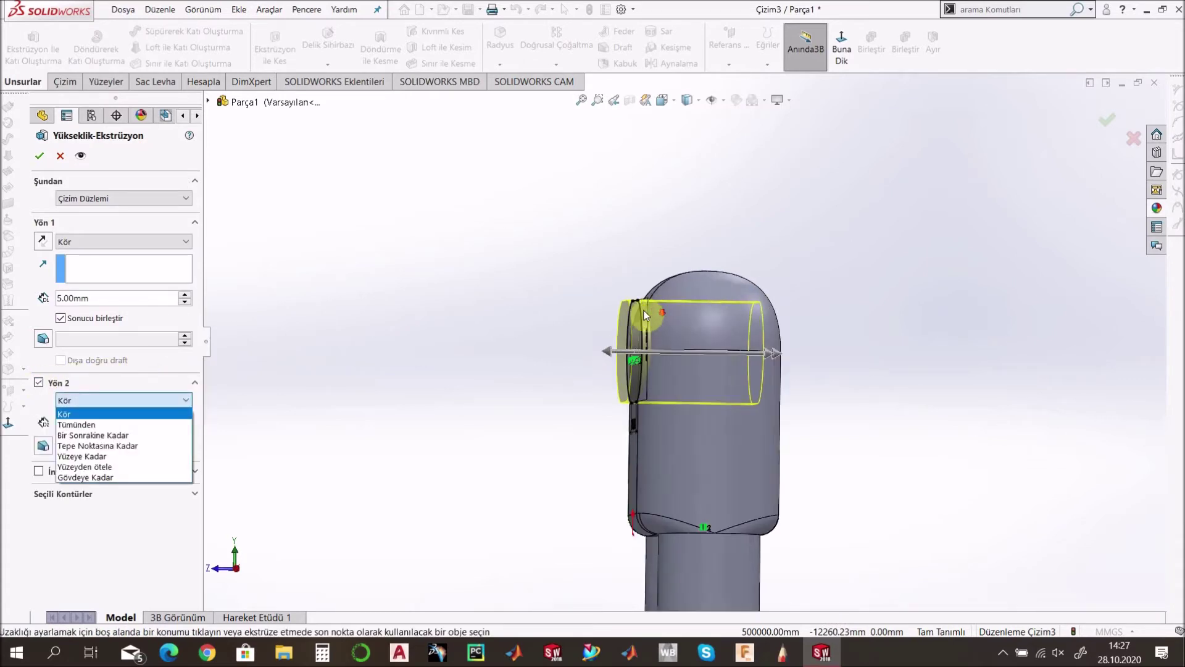
scroll(639, 324, "down", 1)
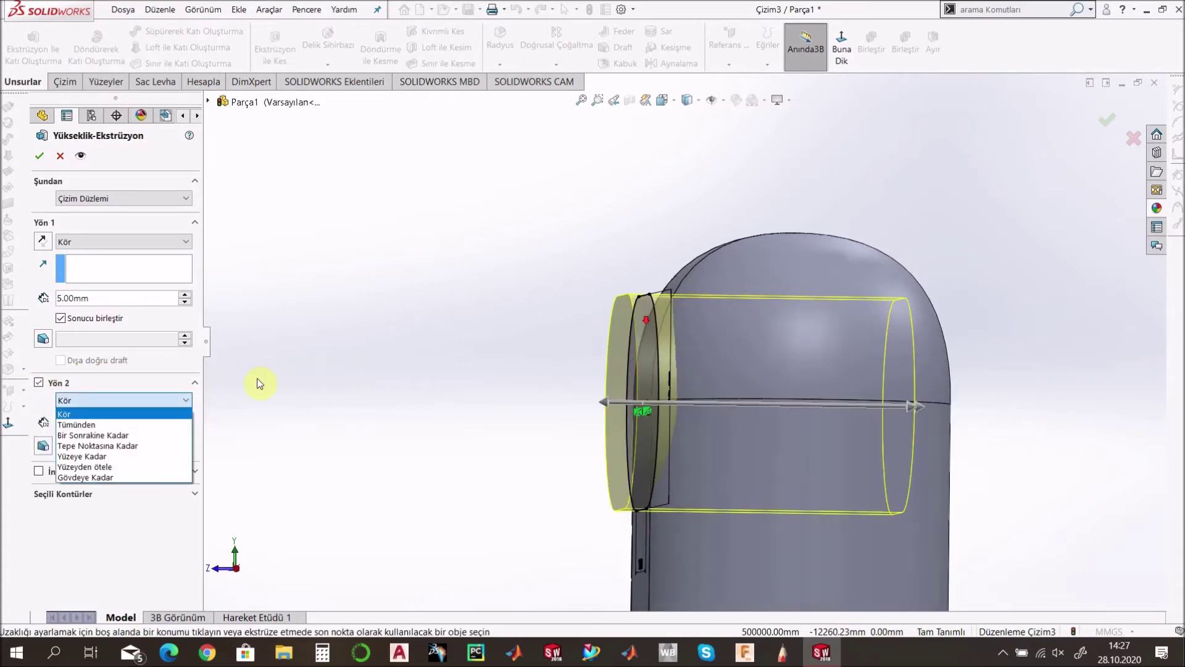
left_click(137, 435)
middle_click_drag(683, 312, 680, 287)
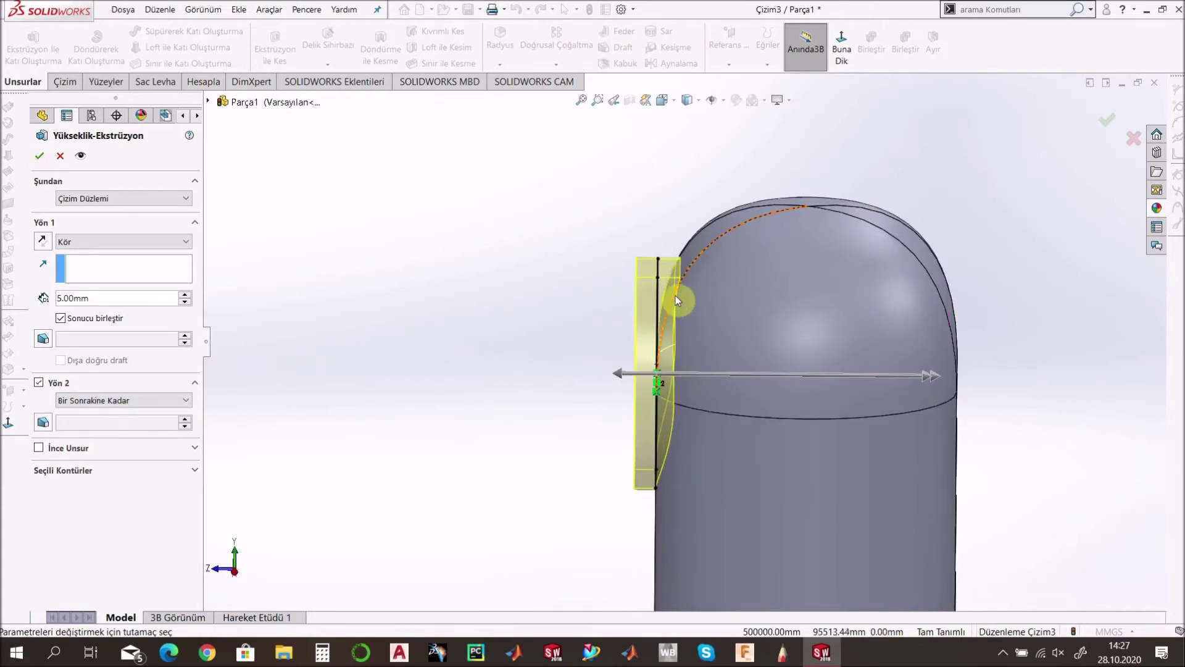
scroll(599, 373, "up", 3)
middle_click_drag(609, 364, 660, 330)
left_click(41, 155)
Add a 10 mm dome to the front face of the slot boss with the continuous dome option turned off
middle_click_drag(528, 380, 648, 368)
left_click(649, 358)
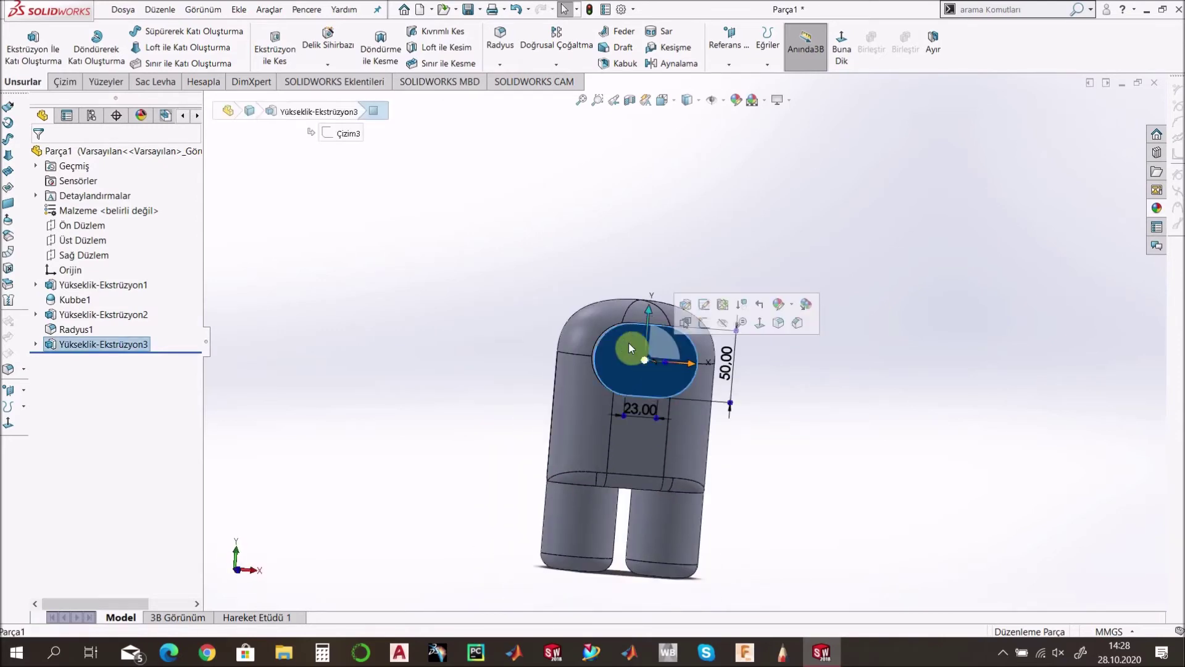
left_click(239, 9)
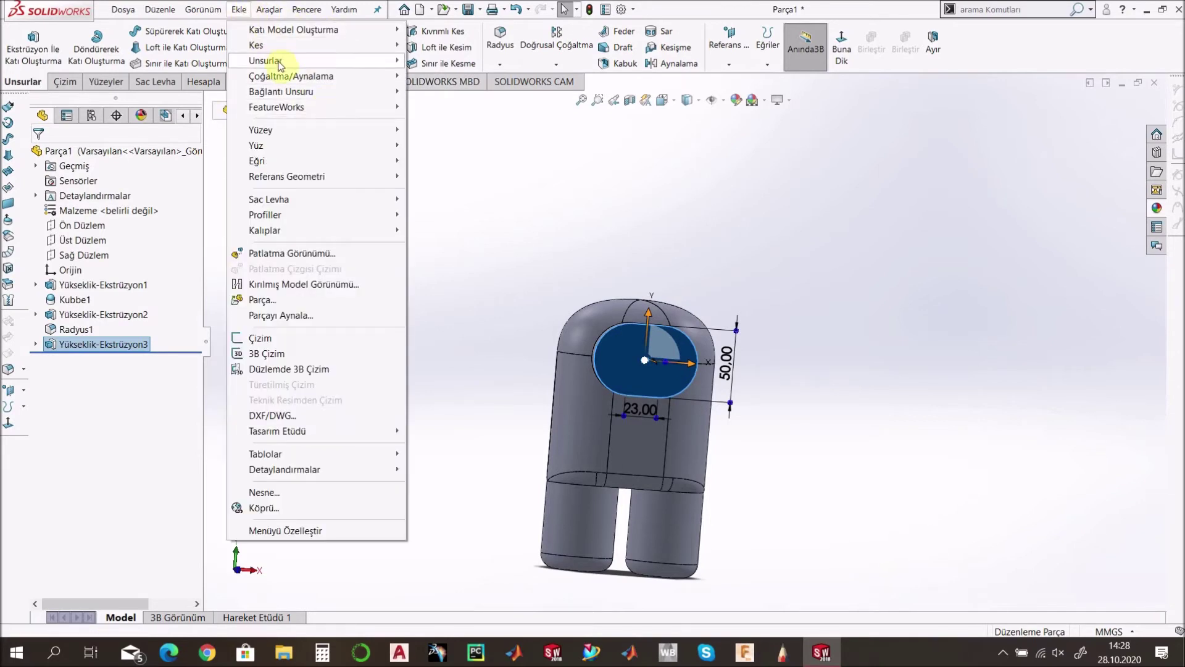
mouse_move(303, 68)
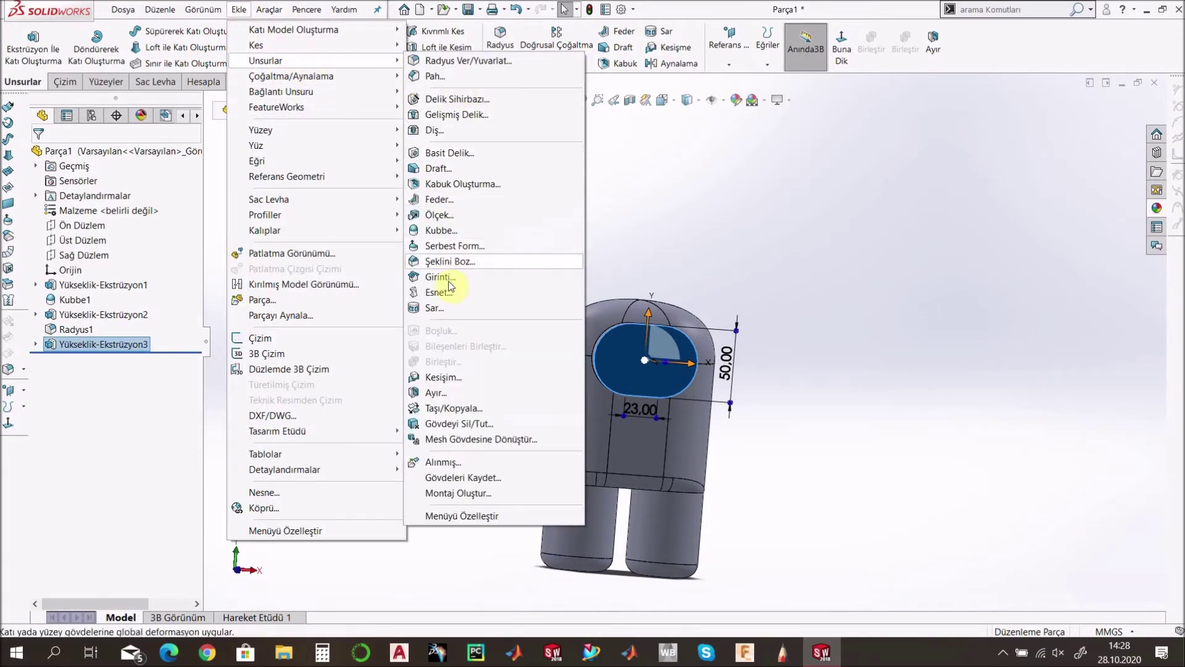
left_click(454, 232)
middle_click_drag(695, 329, 549, 280)
left_click(60, 337)
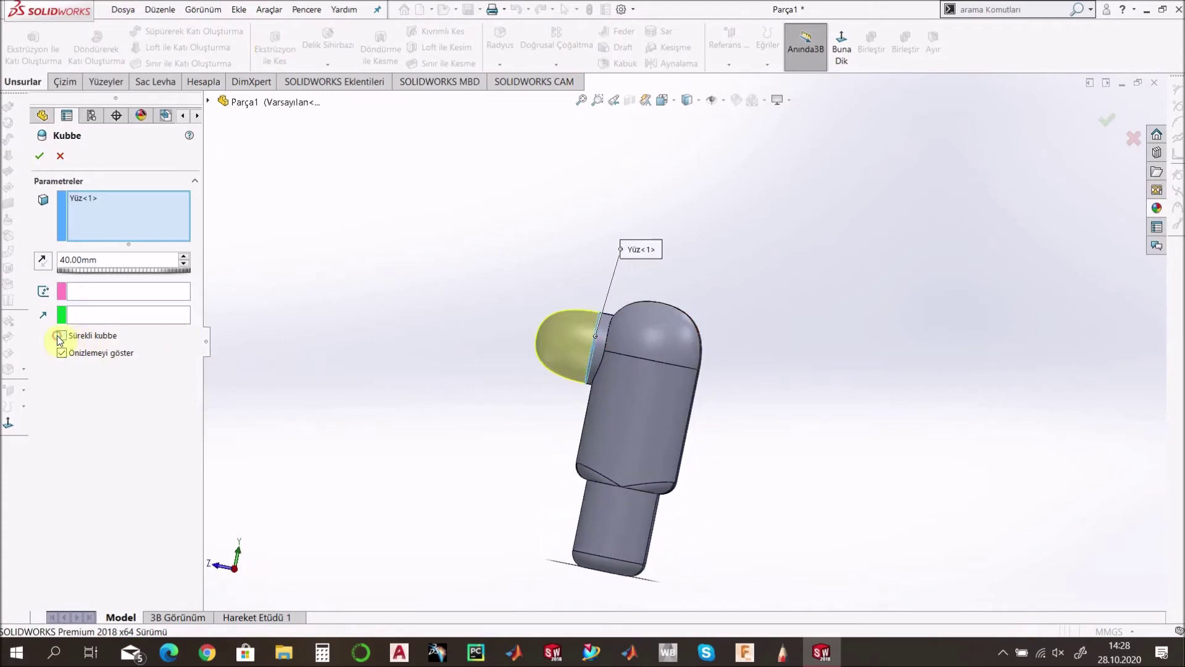
left_click(161, 262)
type("10")
key("Return")
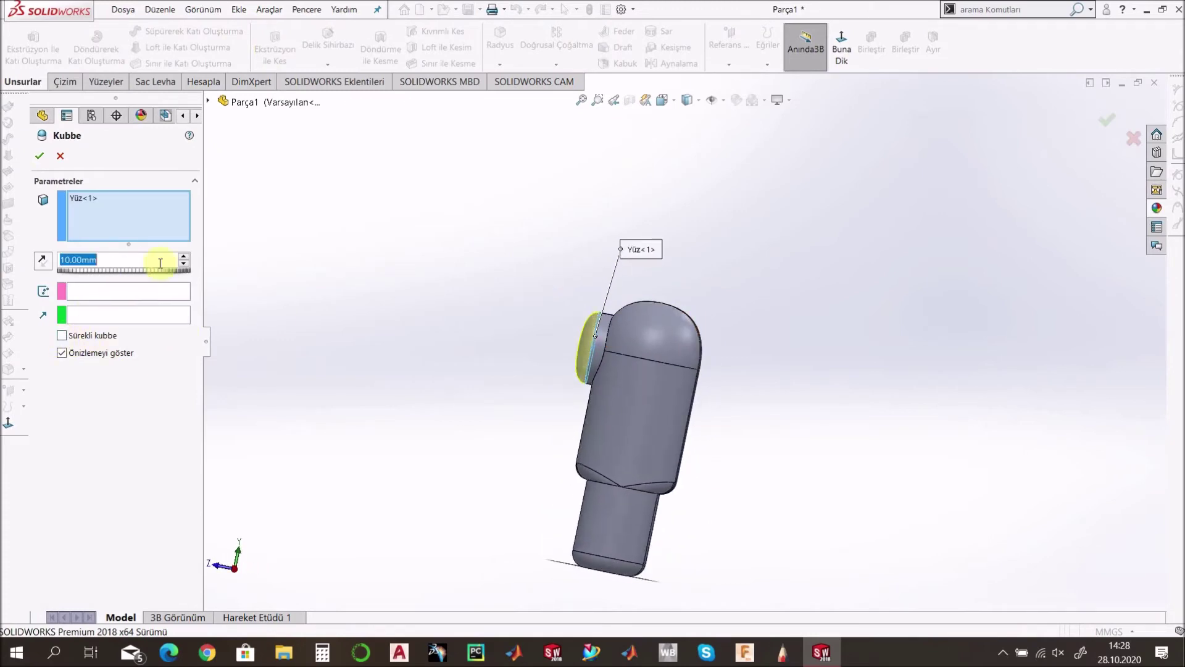
mouse_move(569, 351)
middle_mouse_down()
mouse_move(818, 354)
mouse_move(566, 357)
middle_mouse_up()
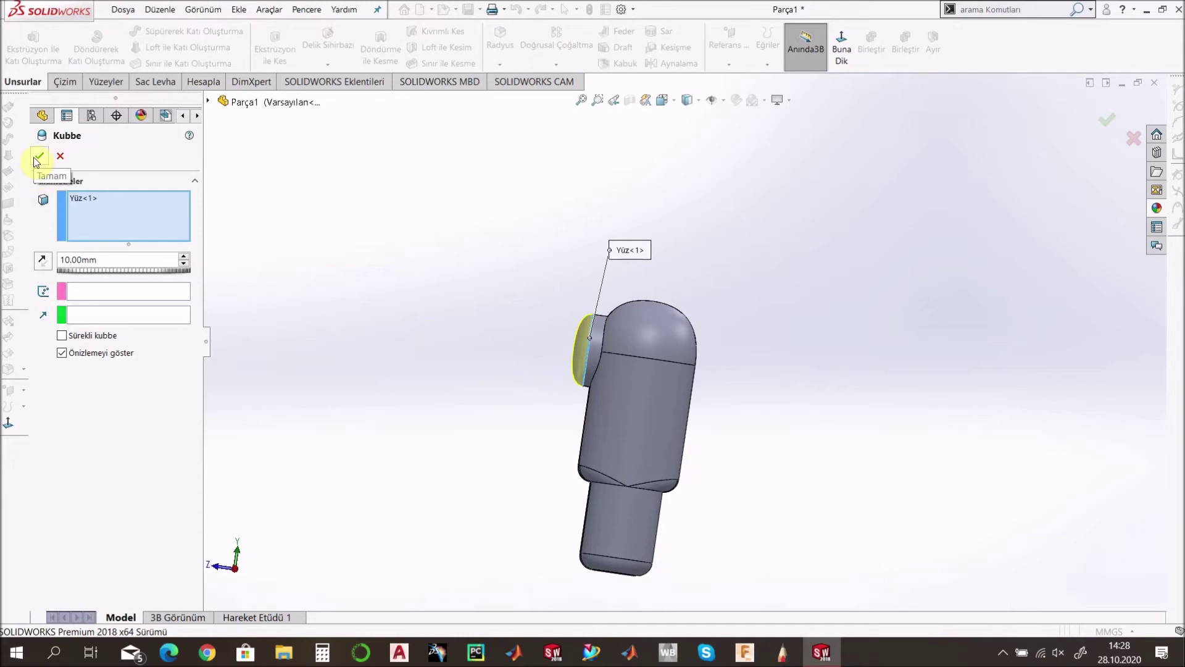
key("Return")
Edit the slot boss's dome and set its height to 5 mm
middle_click_drag(533, 325, 511, 314)
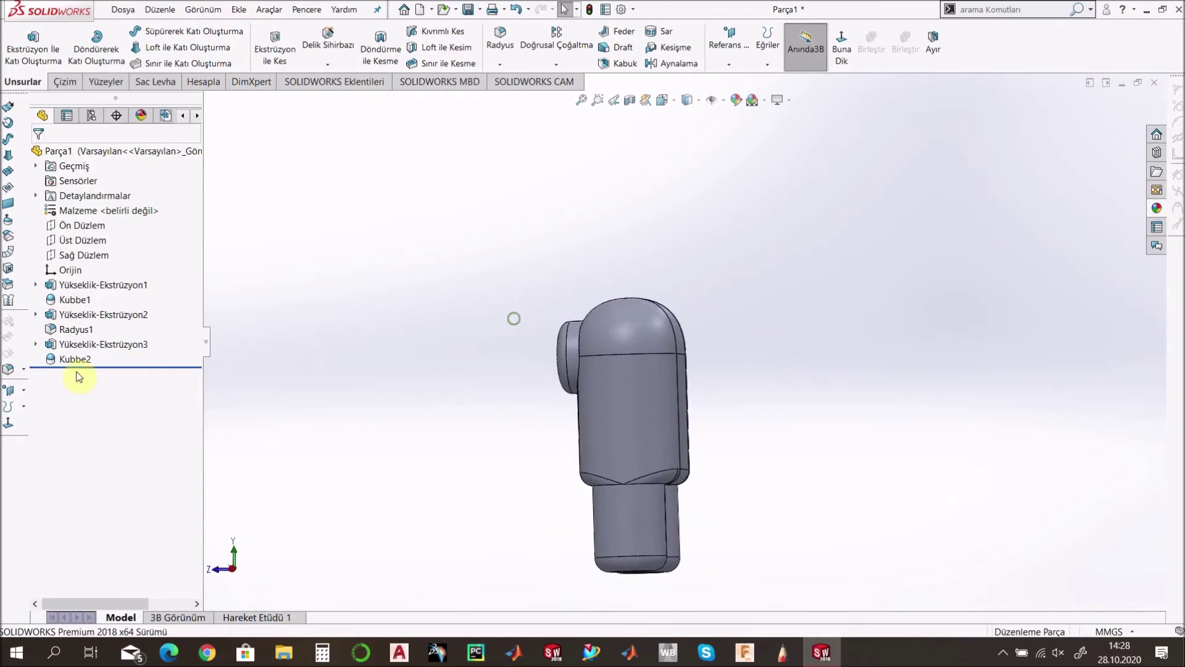
left_click(66, 363)
left_click(72, 334)
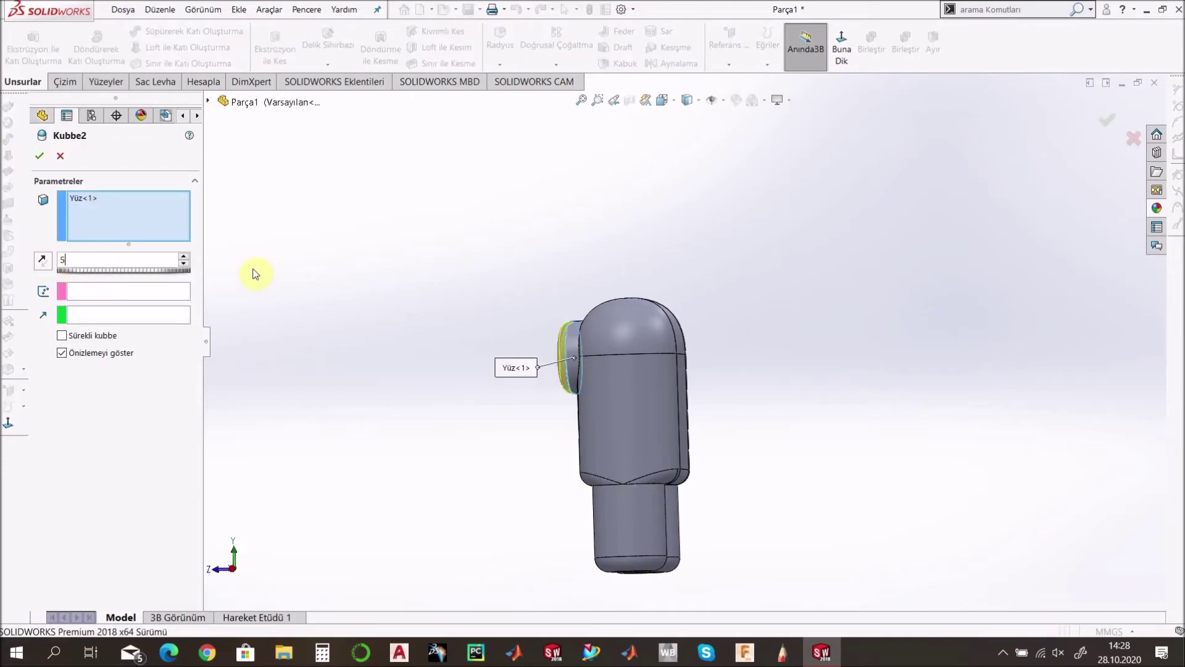
scroll(555, 361, "down", 4)
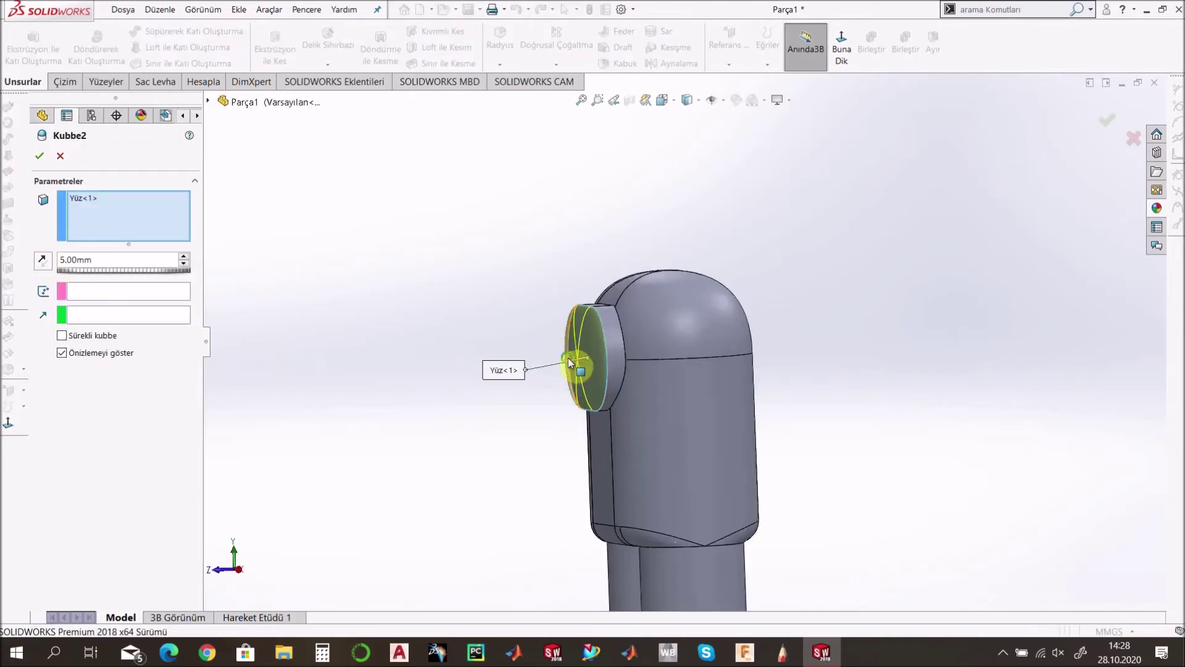
left_click(40, 155)
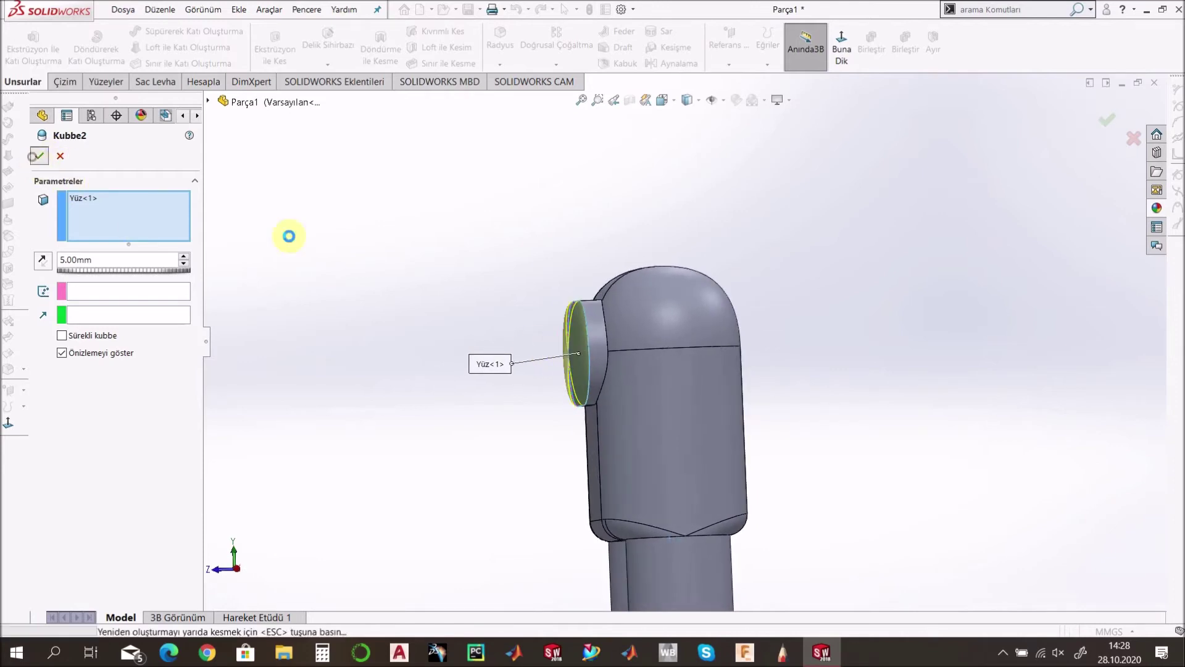
Fillet the outer rim of the slot boss with a 10 mm radius
middle_click_drag(530, 303, 730, 312)
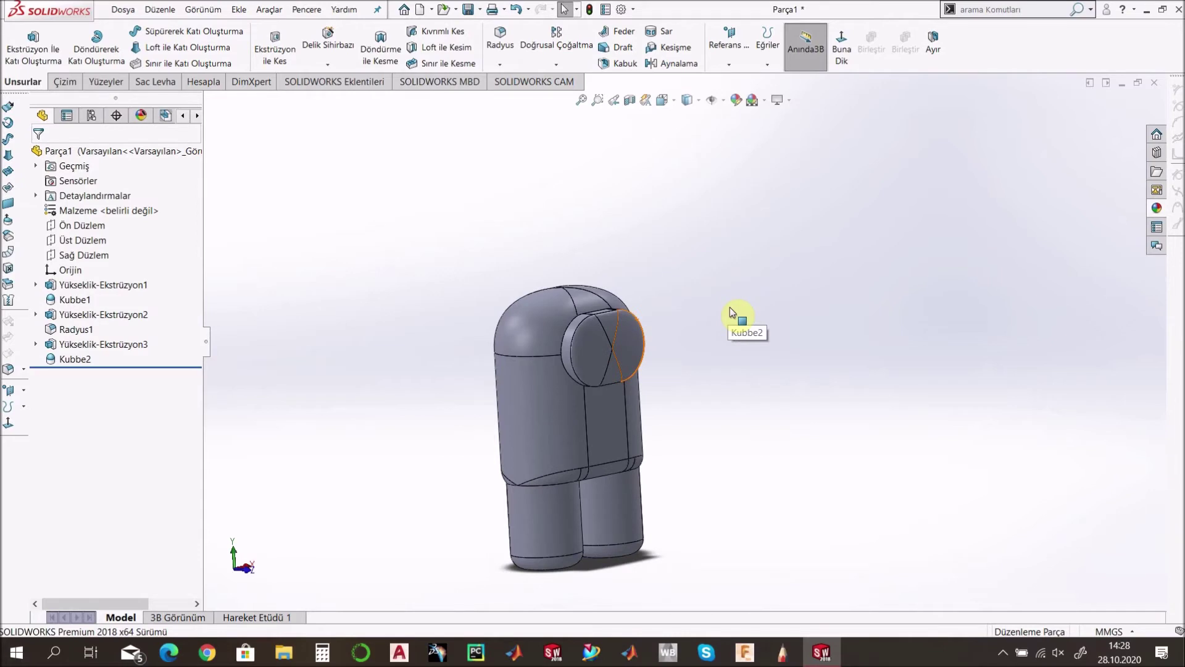
left_click(501, 41)
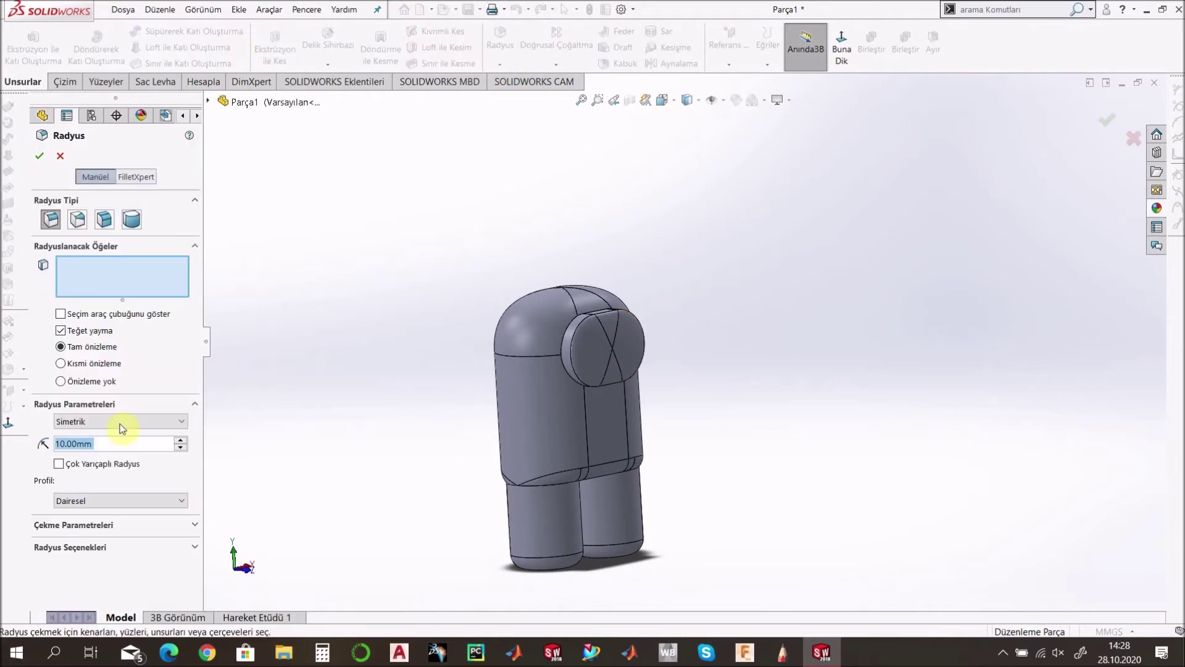
left_click(565, 335)
middle_click_drag(677, 370, 587, 343)
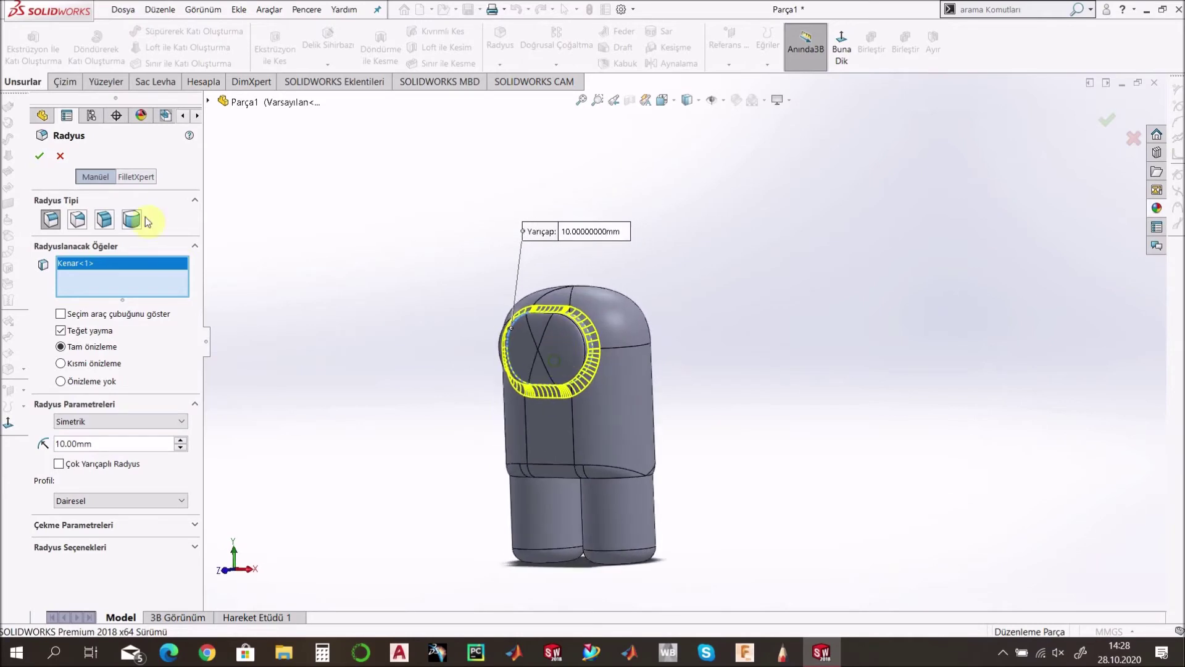
key("Return")
Start a sketch on the body's flat back face and draw a corner rectangle about 108 mm tall from the dome to the body's bottom edge
mouse_move(472, 367)
middle_mouse_down()
mouse_move(543, 357)
mouse_move(584, 369)
mouse_move(412, 344)
mouse_move(339, 358)
middle_mouse_up()
left_click(625, 376)
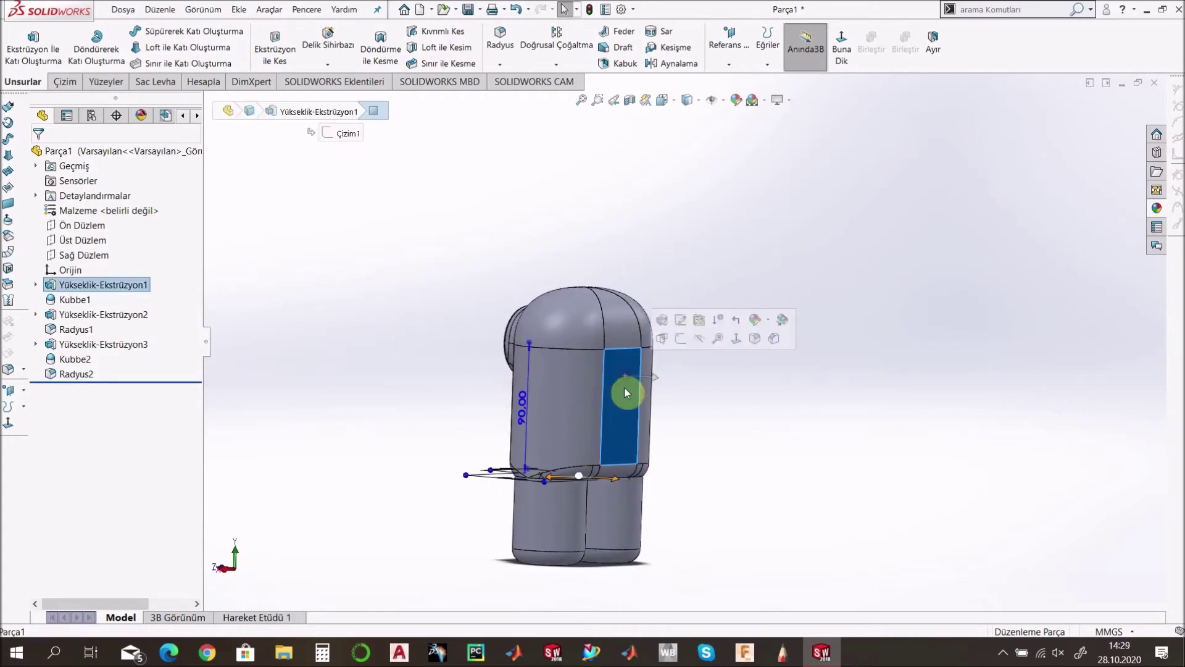
left_click(679, 338)
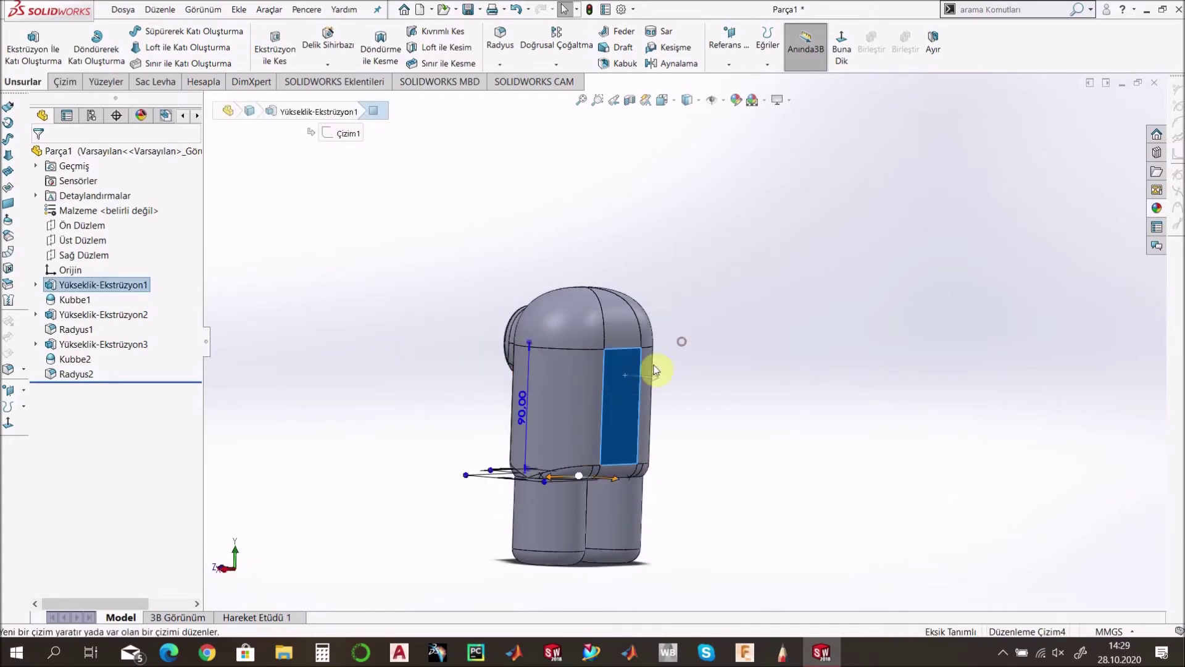
left_click(8, 424)
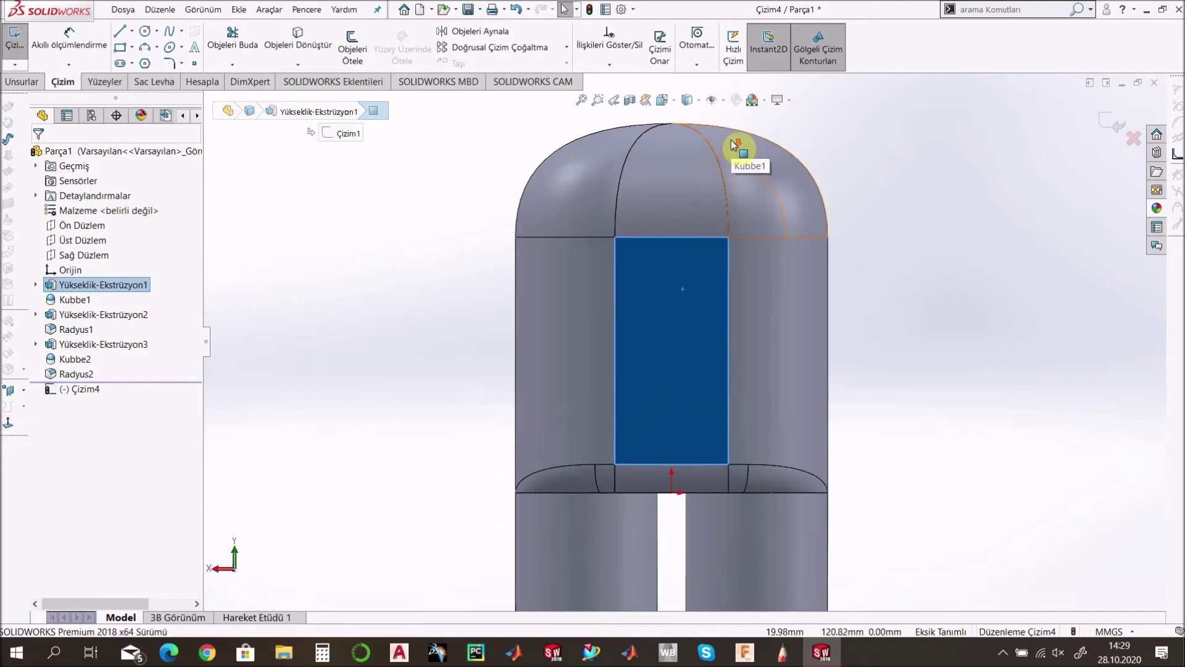
left_click(893, 258)
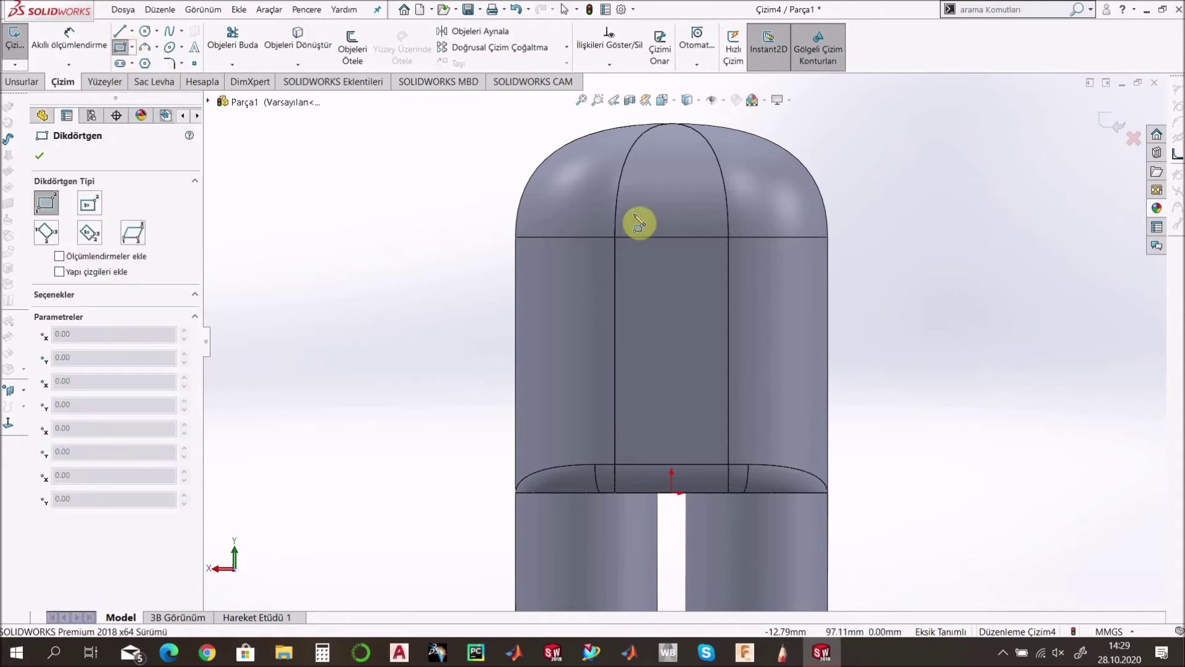
left_click(603, 184)
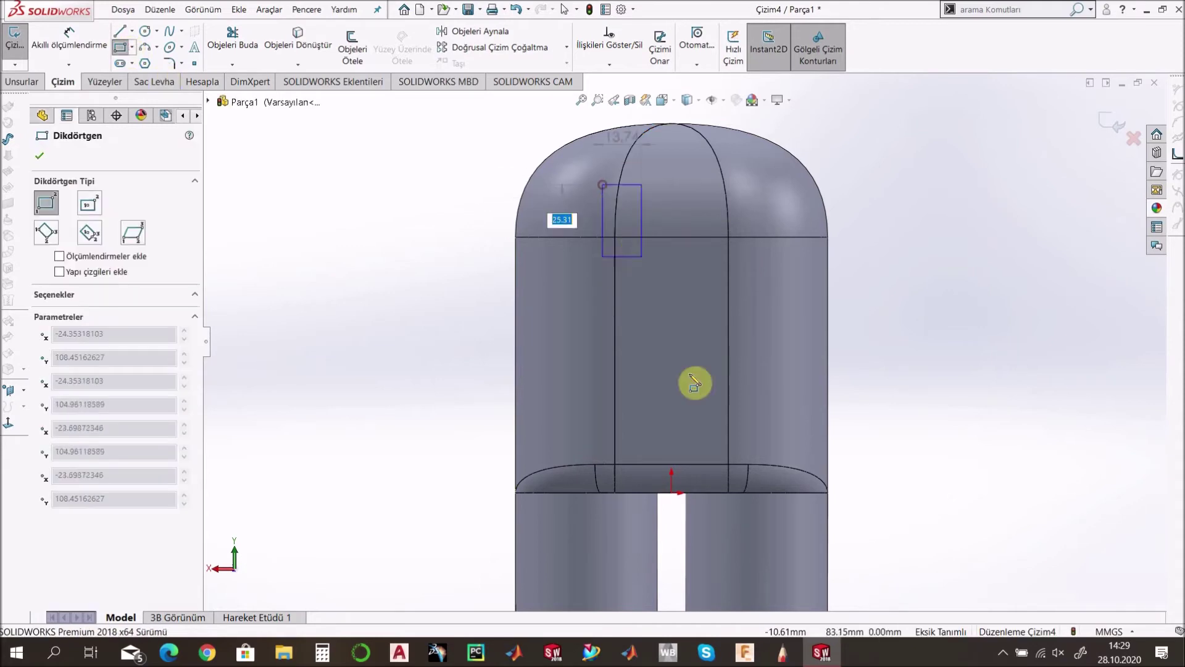
left_click(724, 492)
key("Escape")
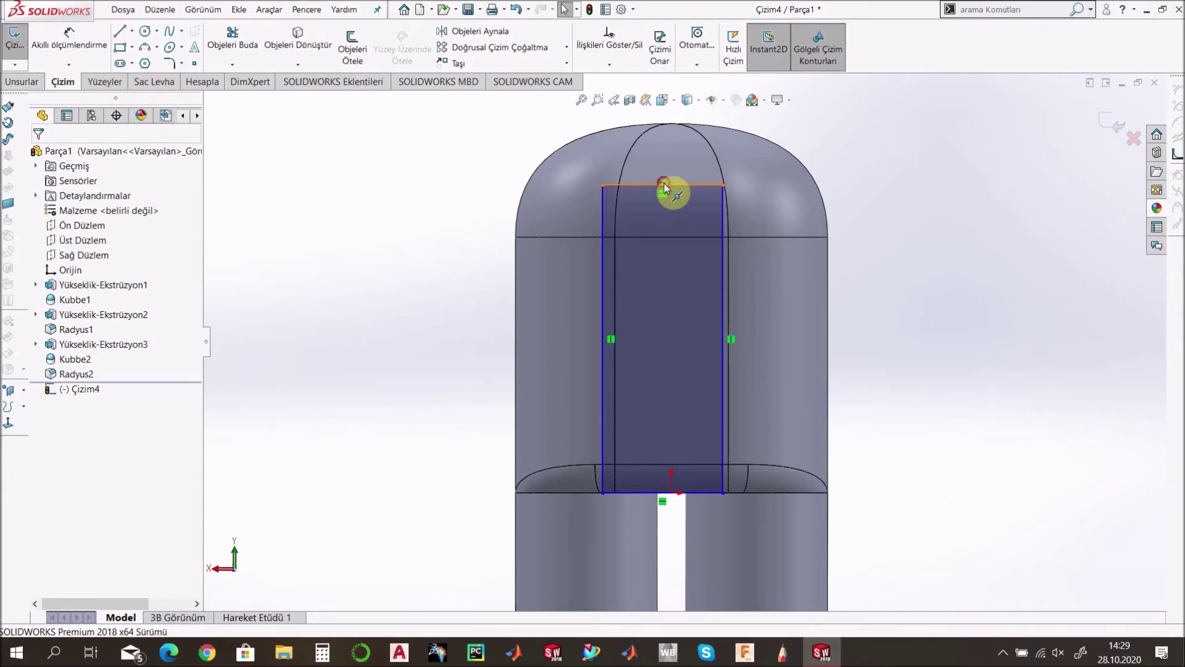
Add a vertical relation between the midpoint of the rectangle's top edge and the origin
left_click(662, 185)
left_click(663, 493)
left_click(672, 493, "ctrl")
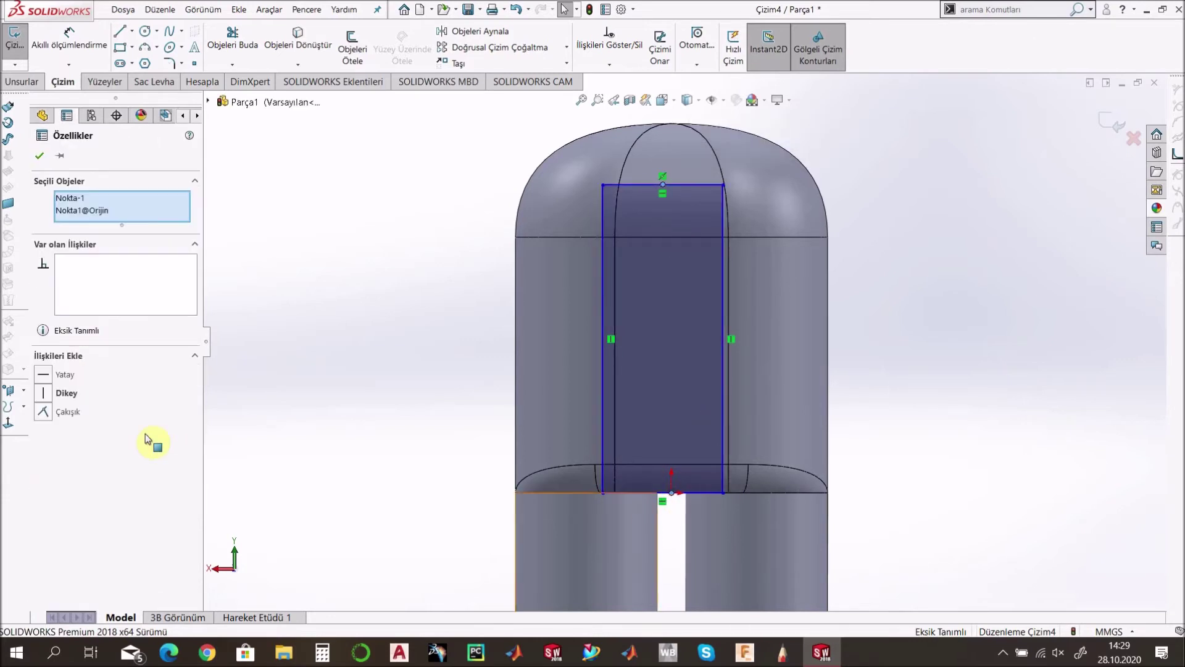
left_click(45, 393)
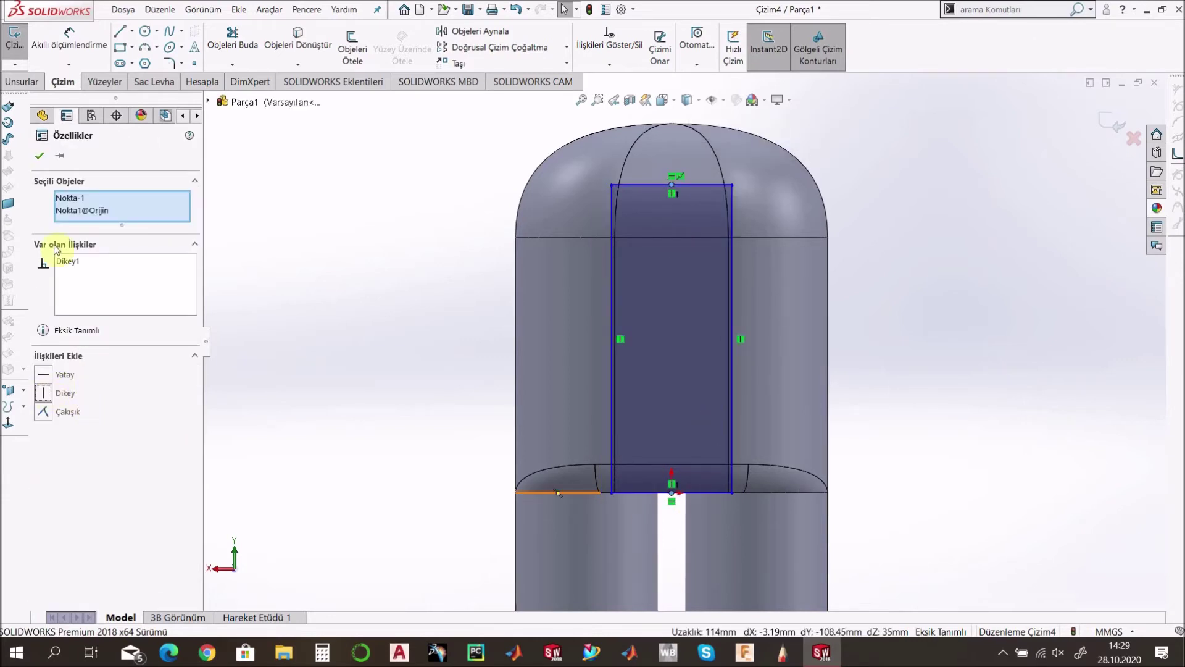
left_click(40, 158)
Dimension the rectangle's height and set it to 115 mm
left_click(86, 46)
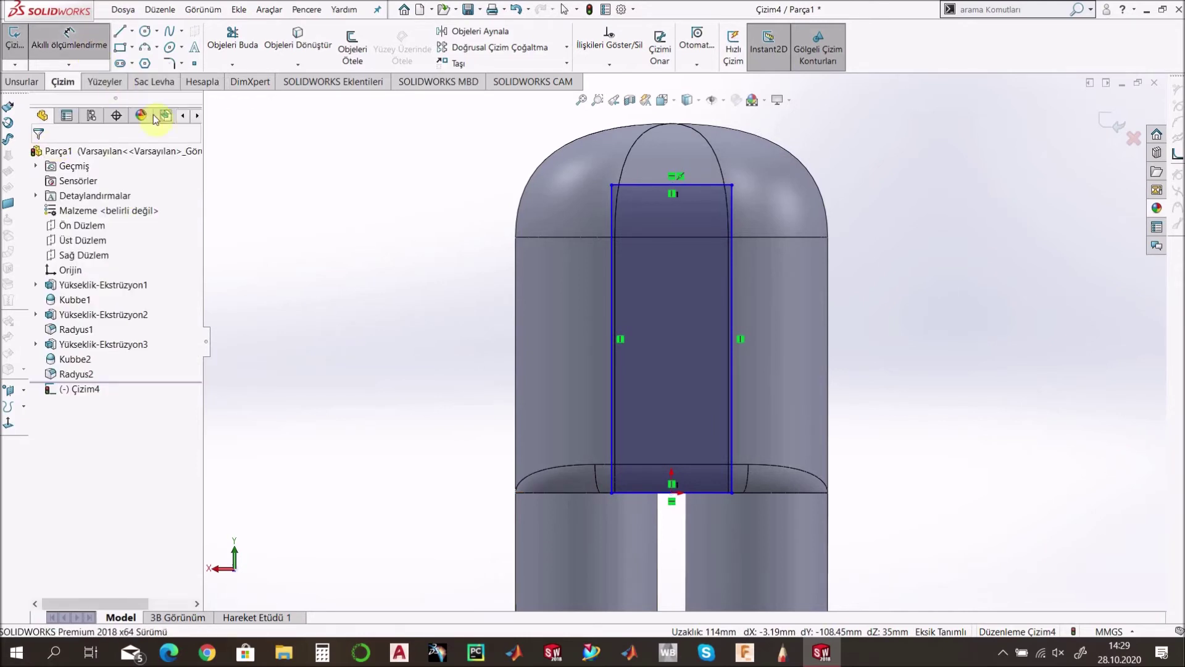
left_click(610, 285)
left_click(498, 311)
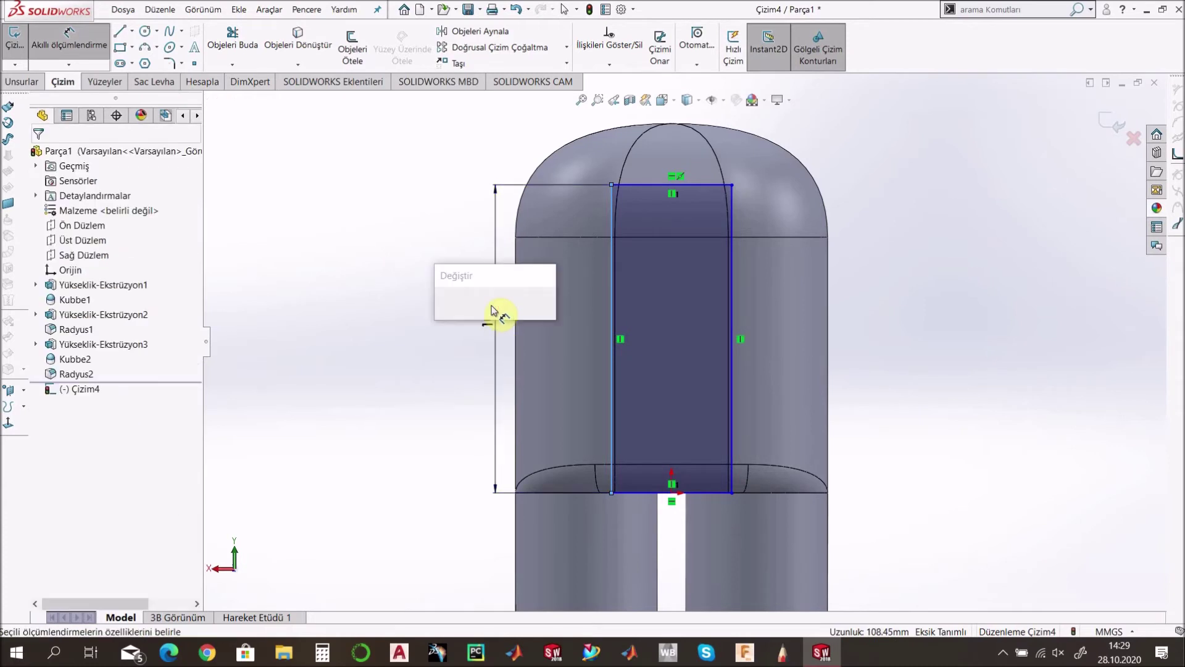
type("115")
key("Return")
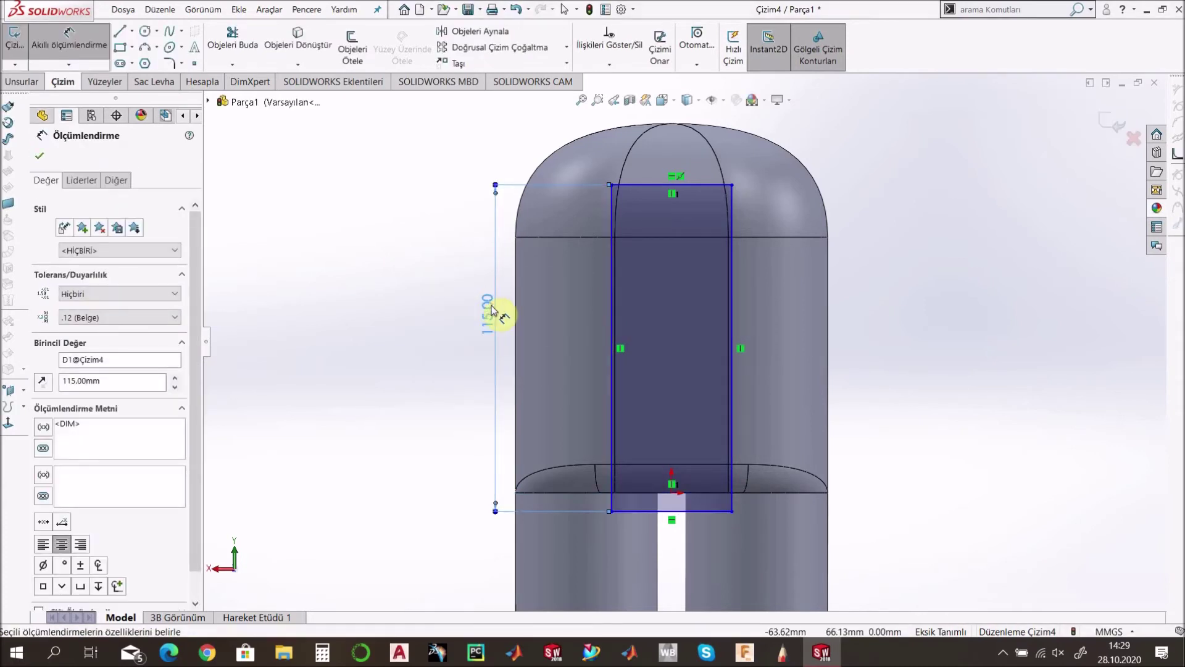
key("Escape")
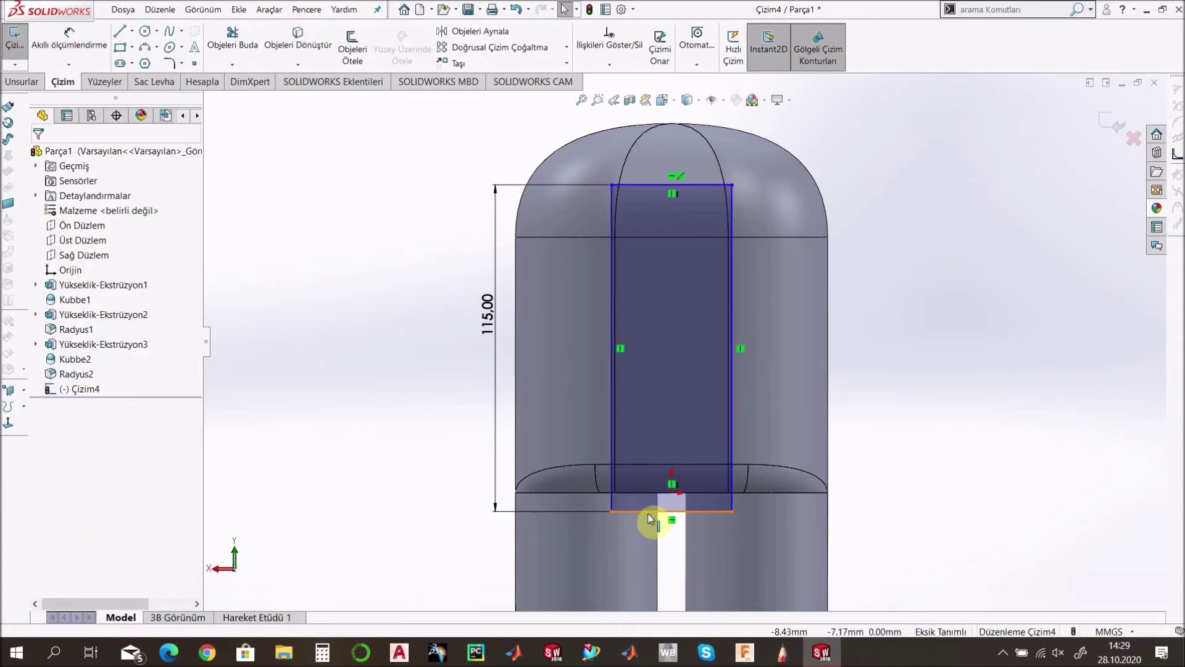
left_click(666, 512)
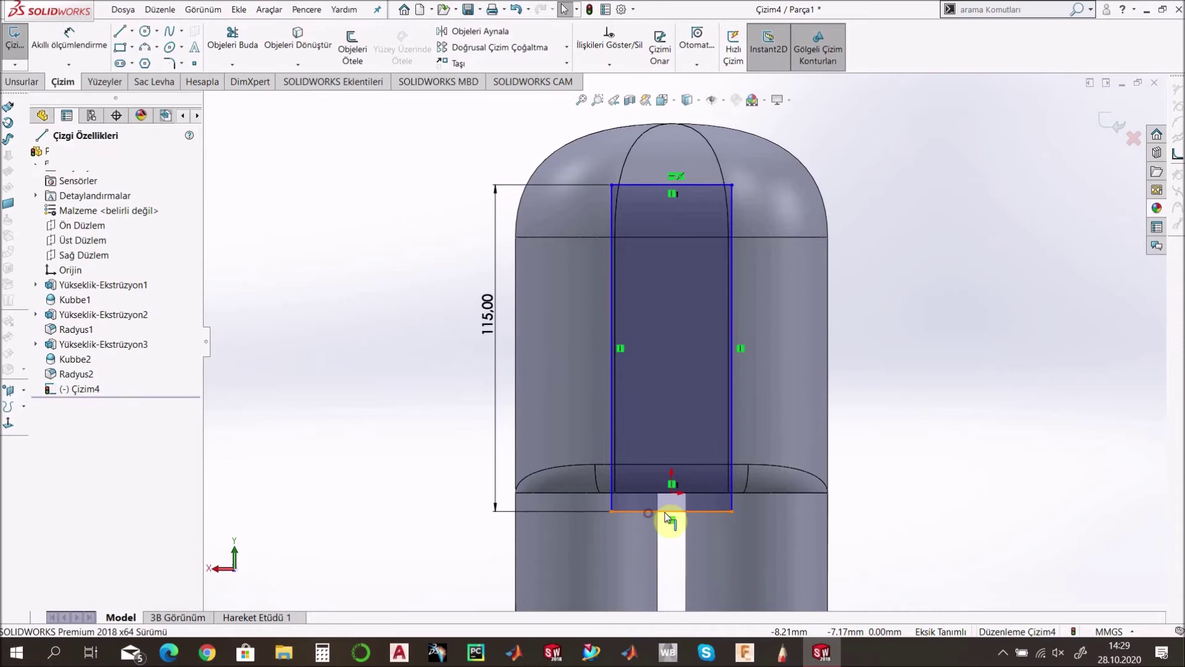
left_click(700, 494, "ctrl")
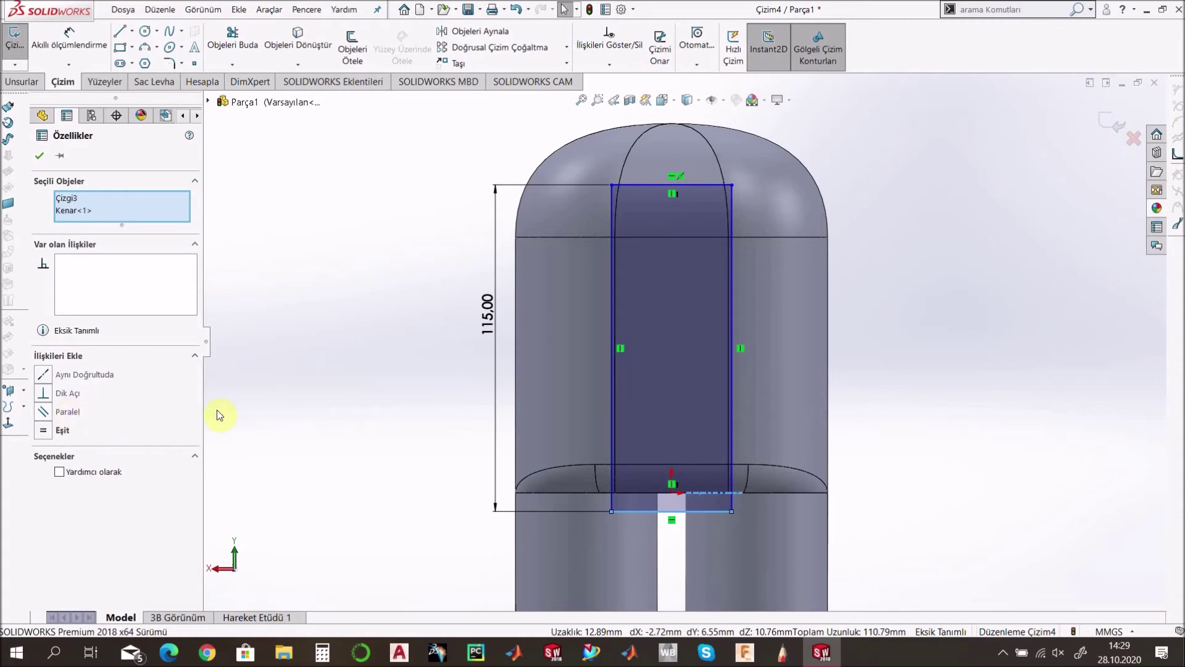
key("Escape")
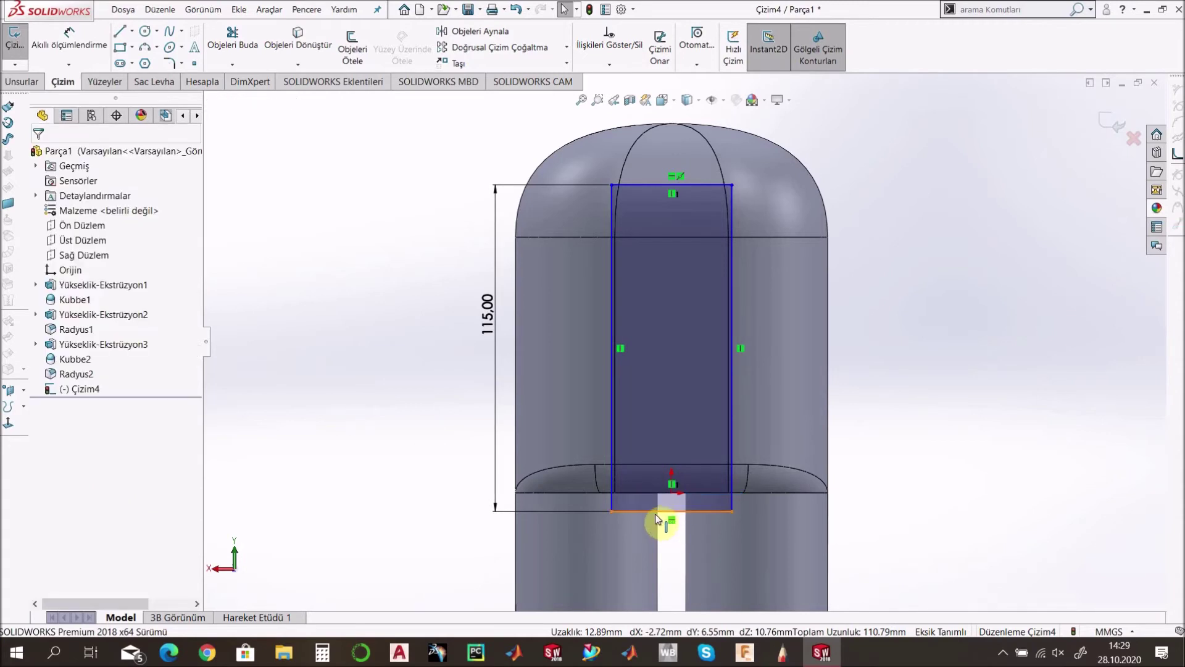
Make the midpoint of the rectangle's bottom edge coincident with the origin
left_click_drag(663, 512, 673, 494)
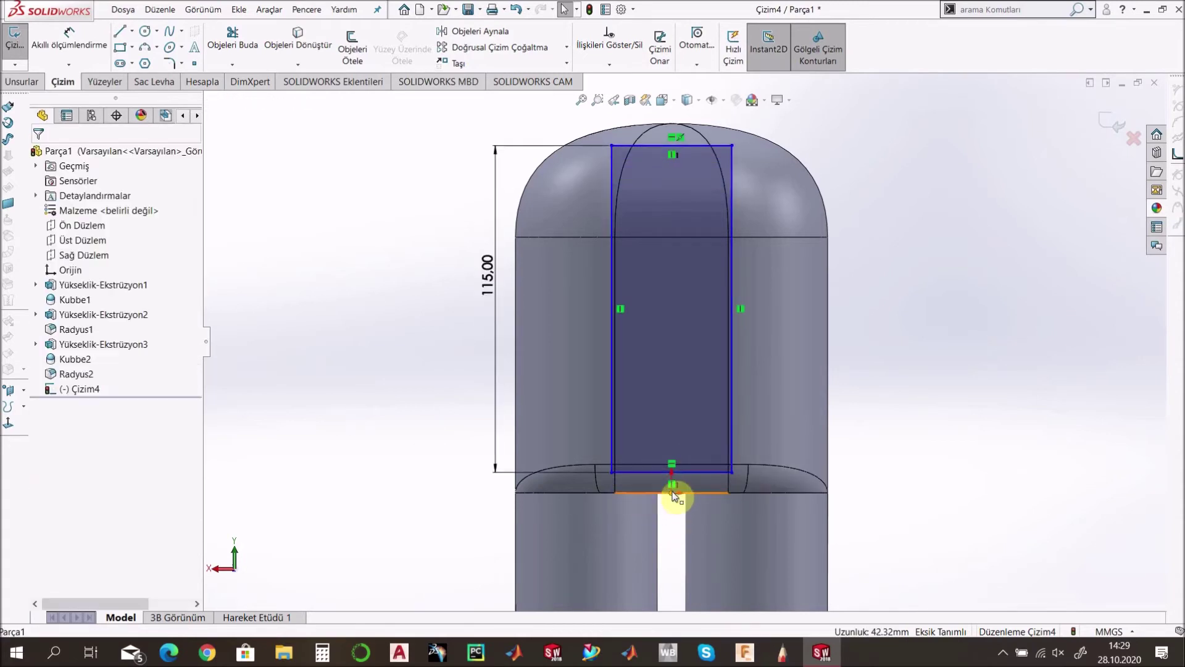
left_click(675, 496)
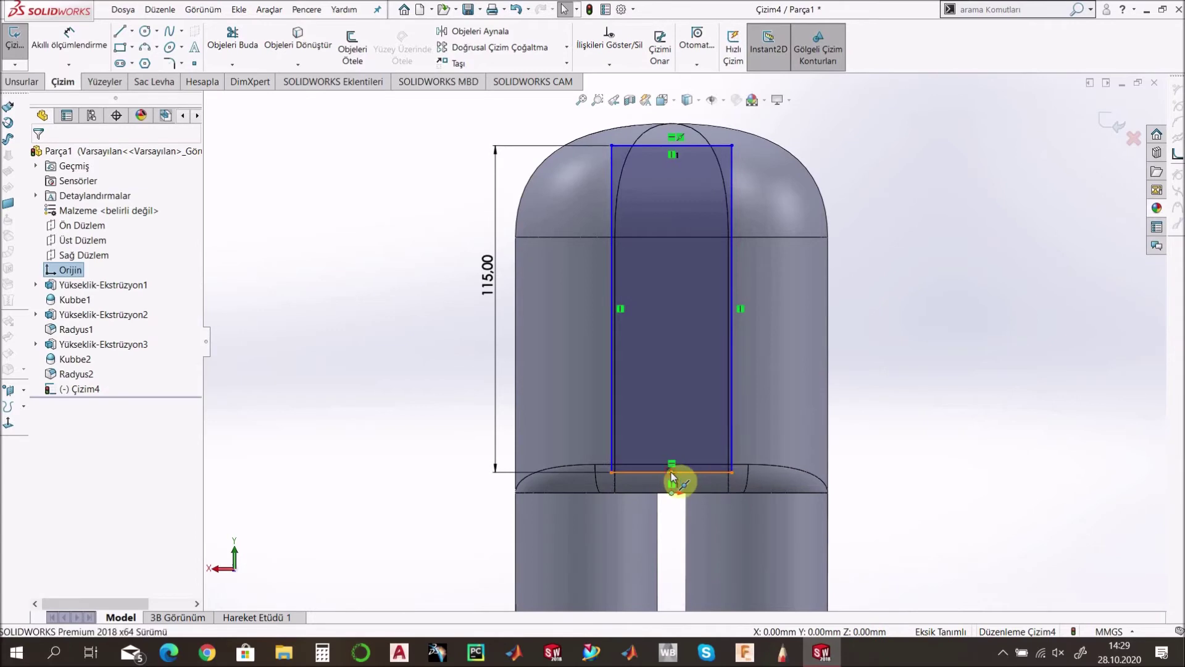
left_click(671, 473, "ctrl")
left_click(43, 411)
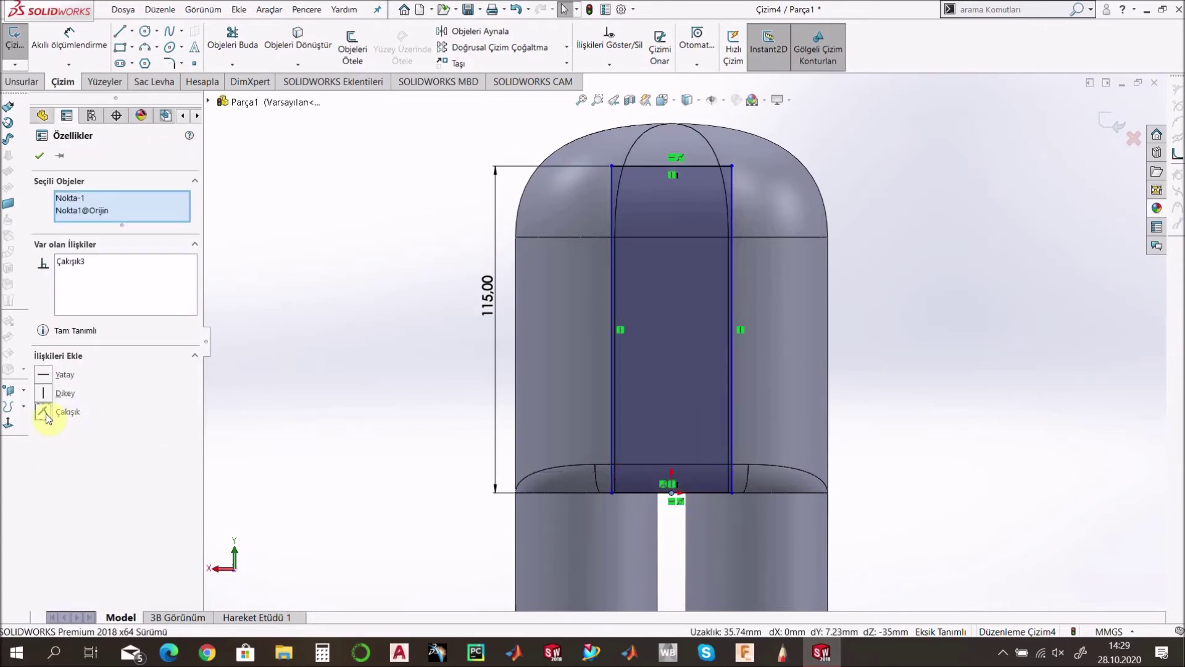
left_click(39, 154)
Dimension the rectangle's width along its top edge and set it to 75 mm
left_click(70, 40)
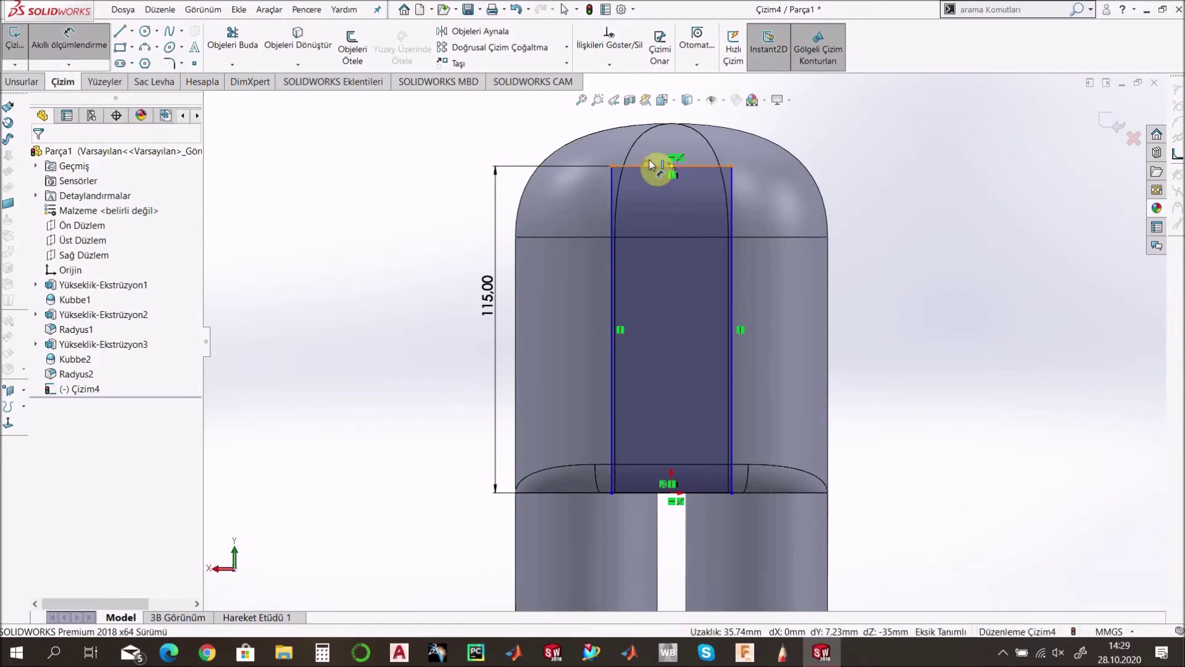
left_click(650, 168)
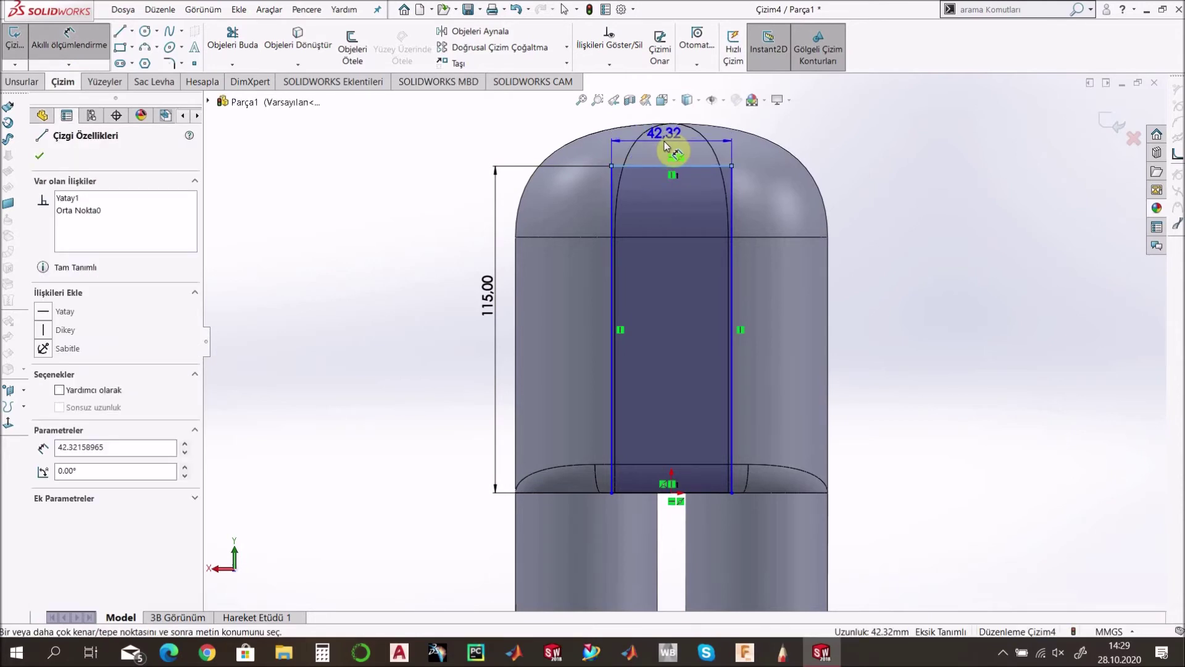
left_click(667, 146)
type("75")
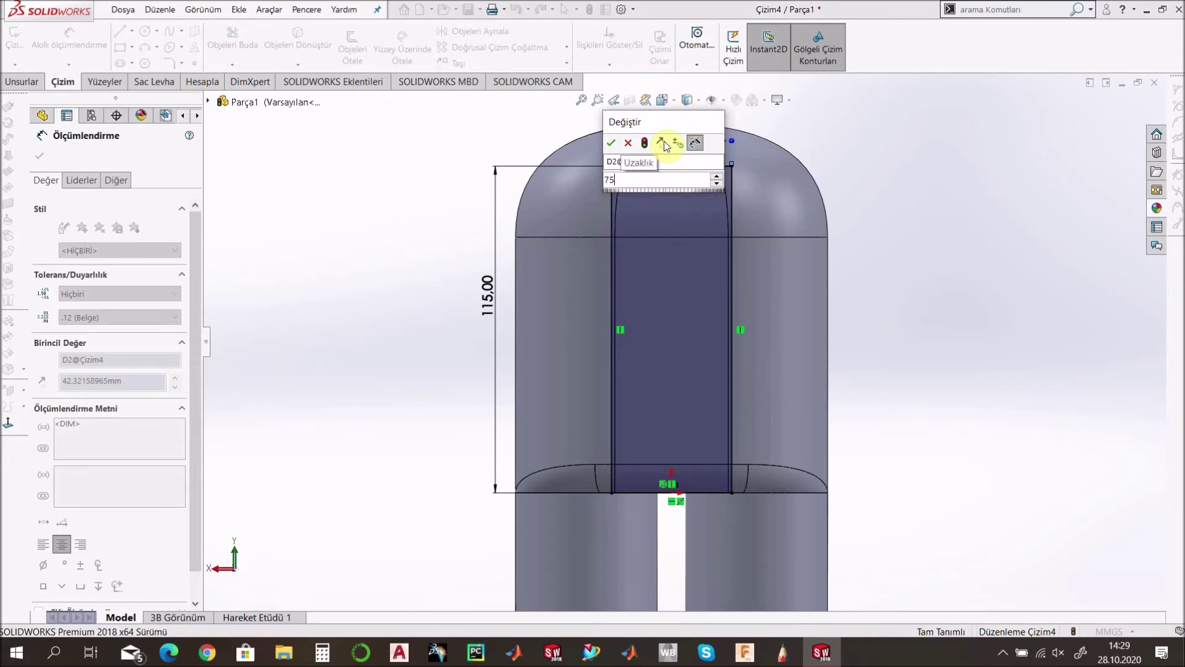
key("Return")
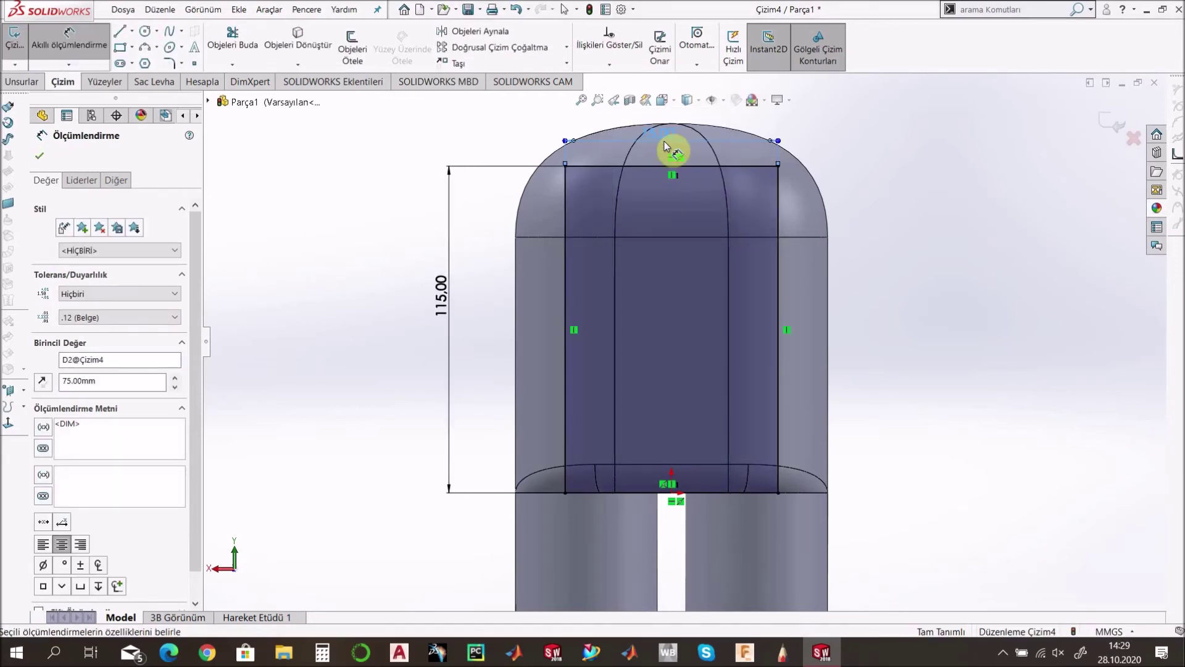
Change the rectangle's dimensions to a width of 70 mm and a height of 100 mm
middle_click_drag(836, 309, 683, 179)
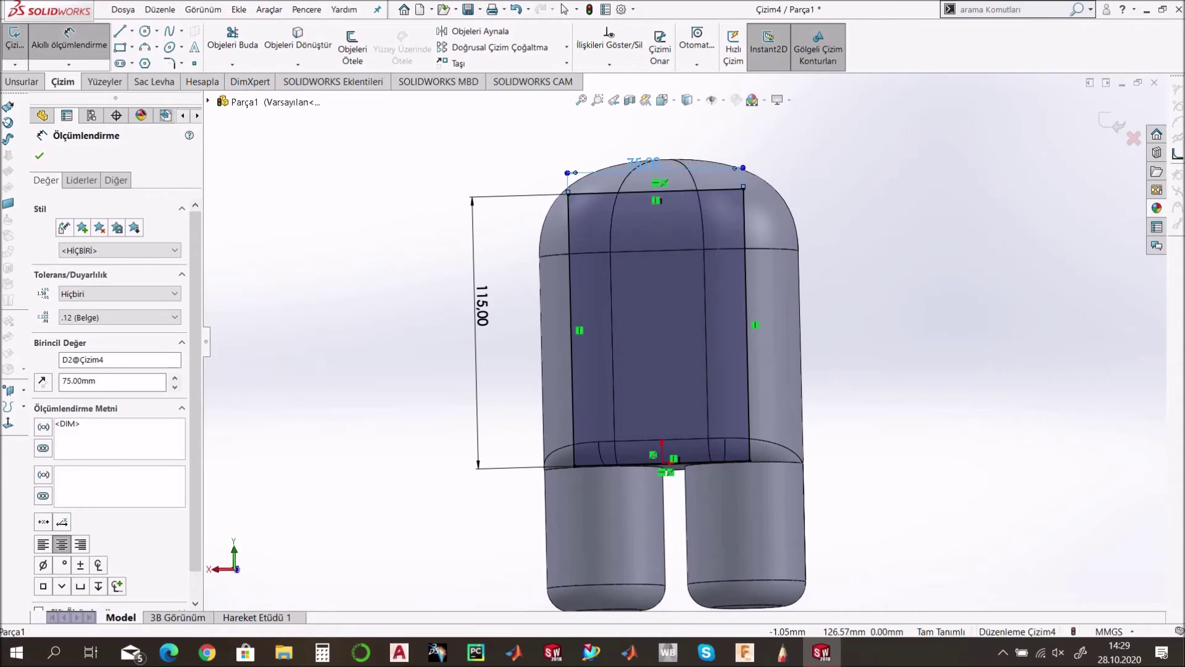
key("Escape")
double_click(652, 164)
type("70")
key("Return")
left_click_drag(489, 309, 513, 333)
double_click(488, 307)
type("1")
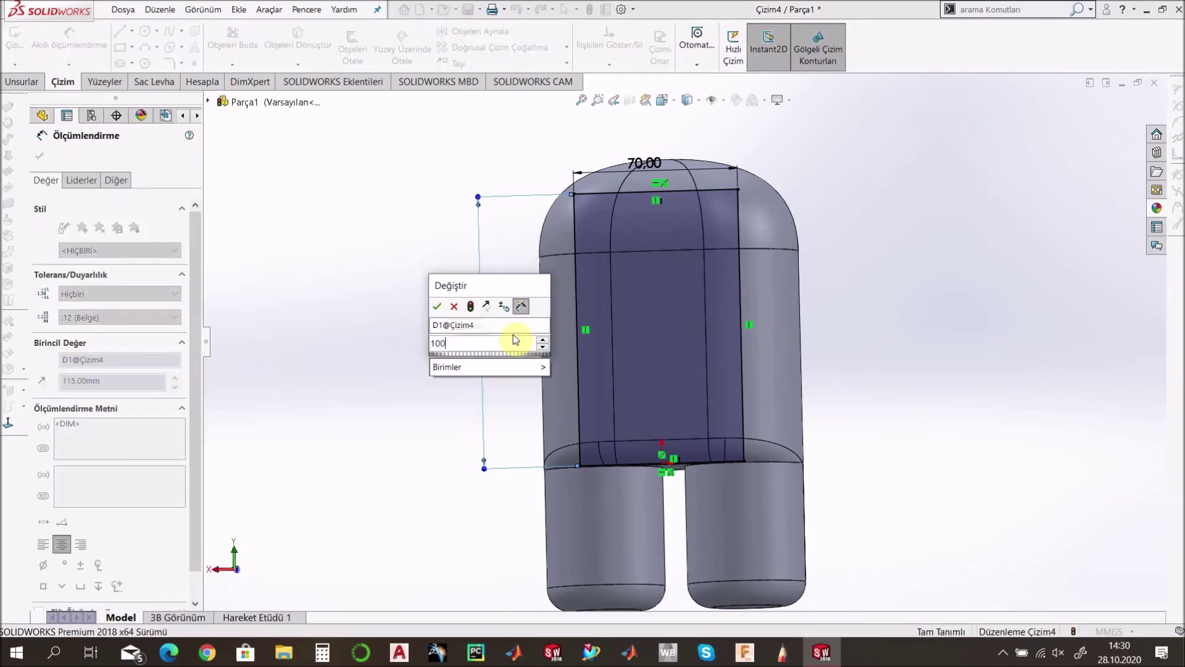
type("00")
key("Return")
mouse_move(733, 275)
middle_mouse_down()
mouse_move(744, 261)
mouse_move(635, 278)
mouse_move(739, 279)
middle_mouse_up()
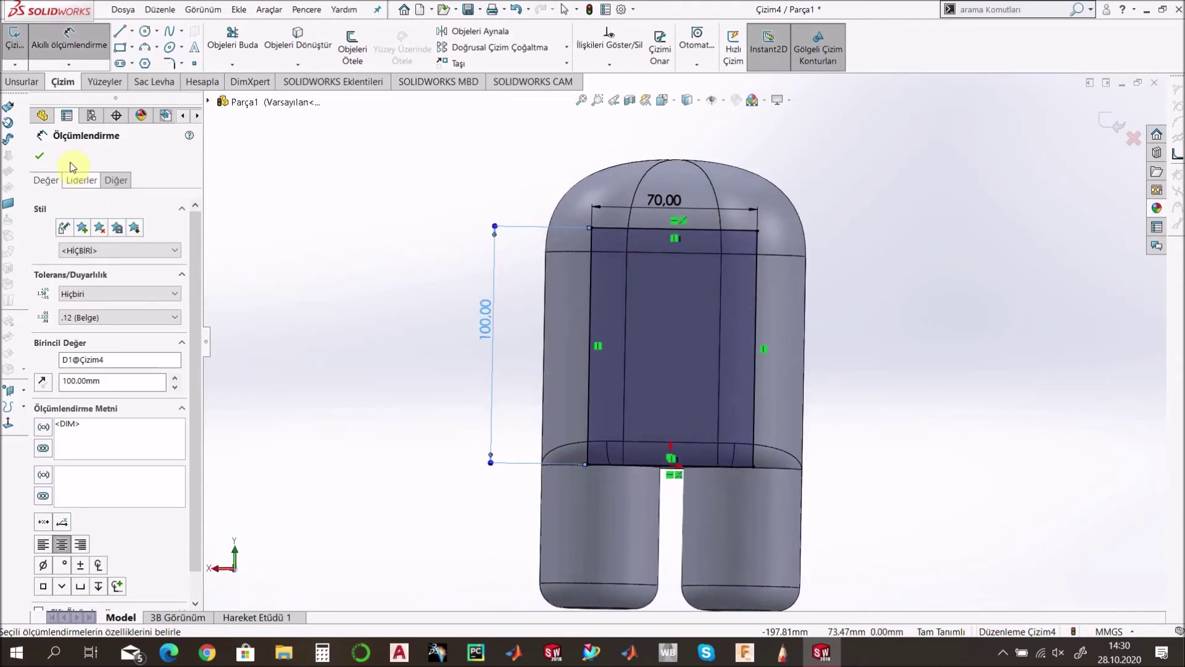
left_click(41, 158)
left_click(25, 81)
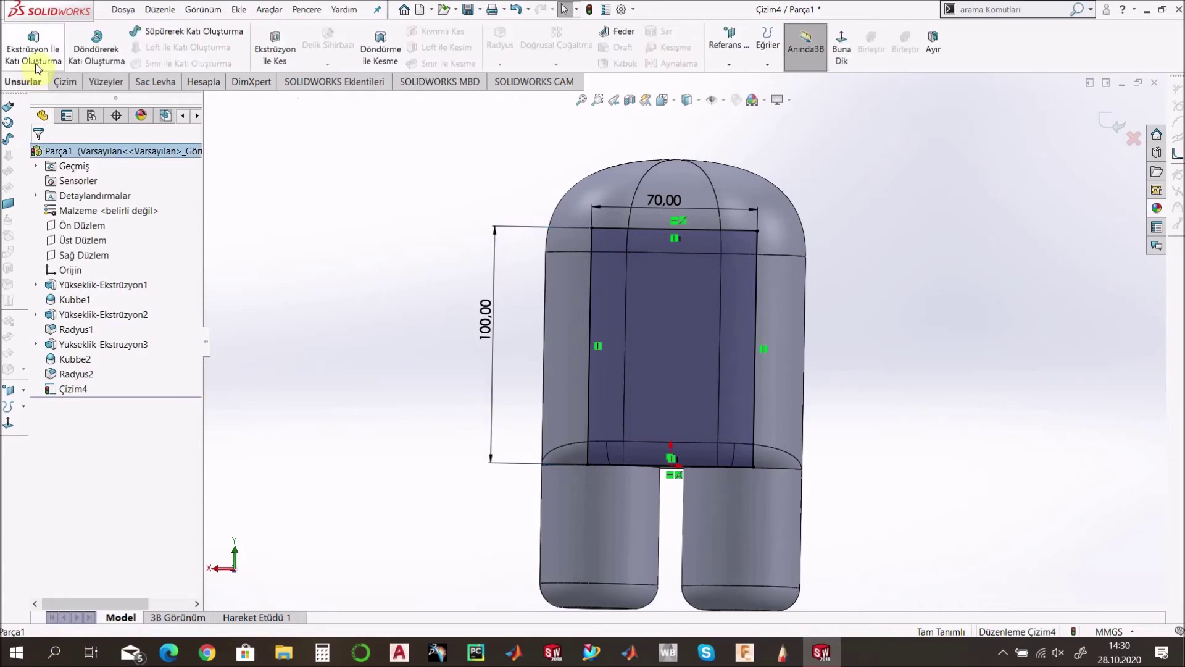
left_click(45, 60)
mouse_move(807, 371)
middle_mouse_down()
mouse_move(773, 344)
mouse_move(696, 349)
middle_mouse_up()
type("25")
key("Return")
middle_click_drag(442, 309, 567, 305)
key("Escape")
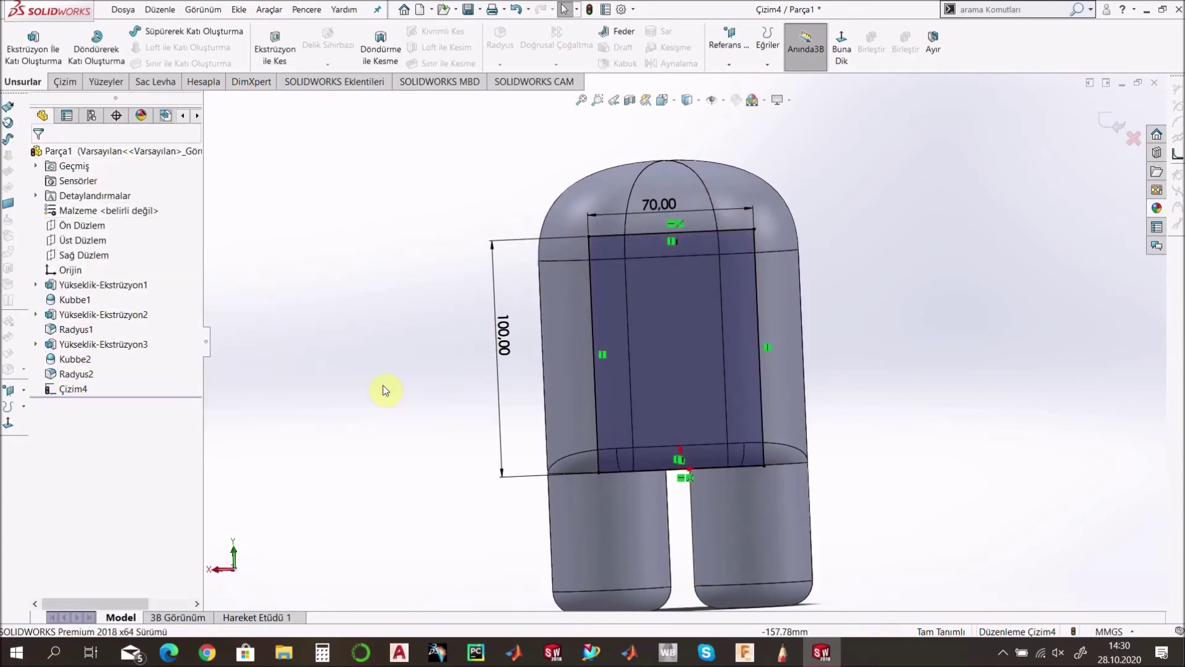
Delete all existing relations of the rectangle's bottom edge, including its midpoint relation
left_click(696, 473)
left_click(691, 478)
left_click(703, 469)
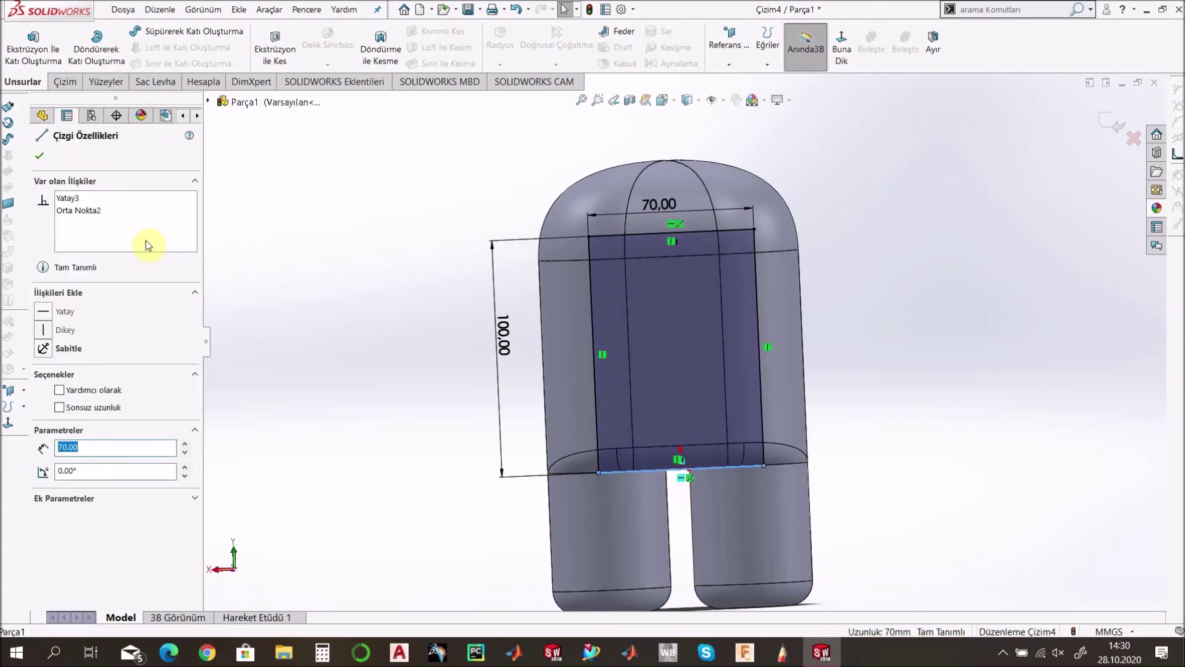
key("Escape")
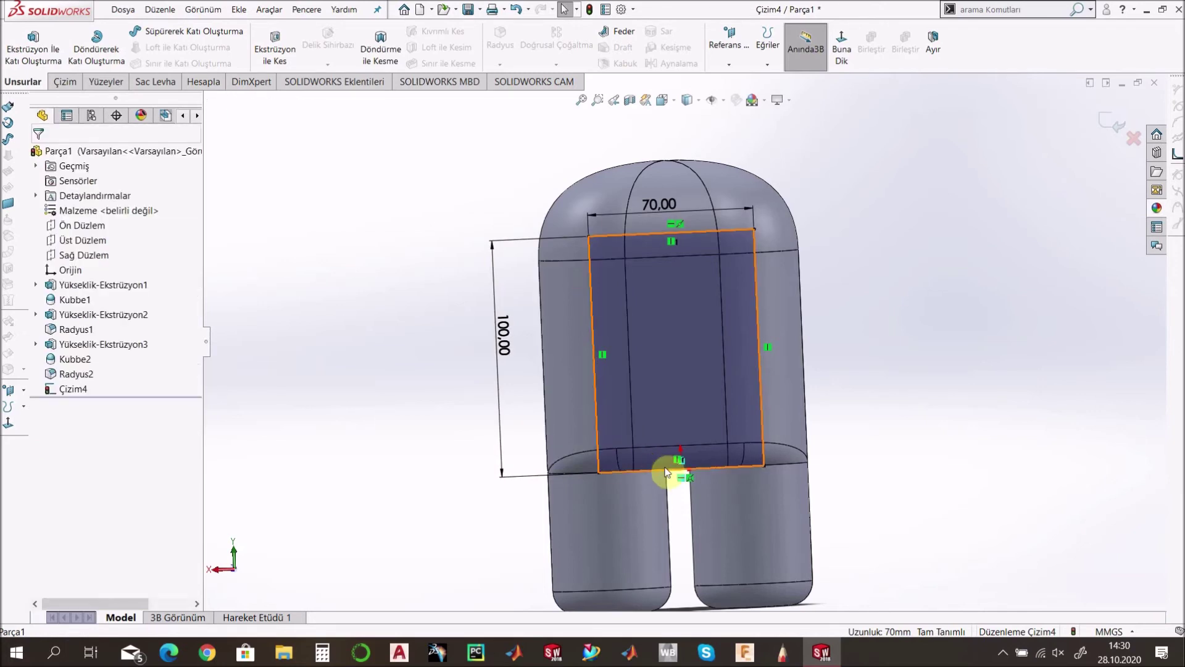
left_click(672, 473)
middle_click_drag(672, 436, 760, 441)
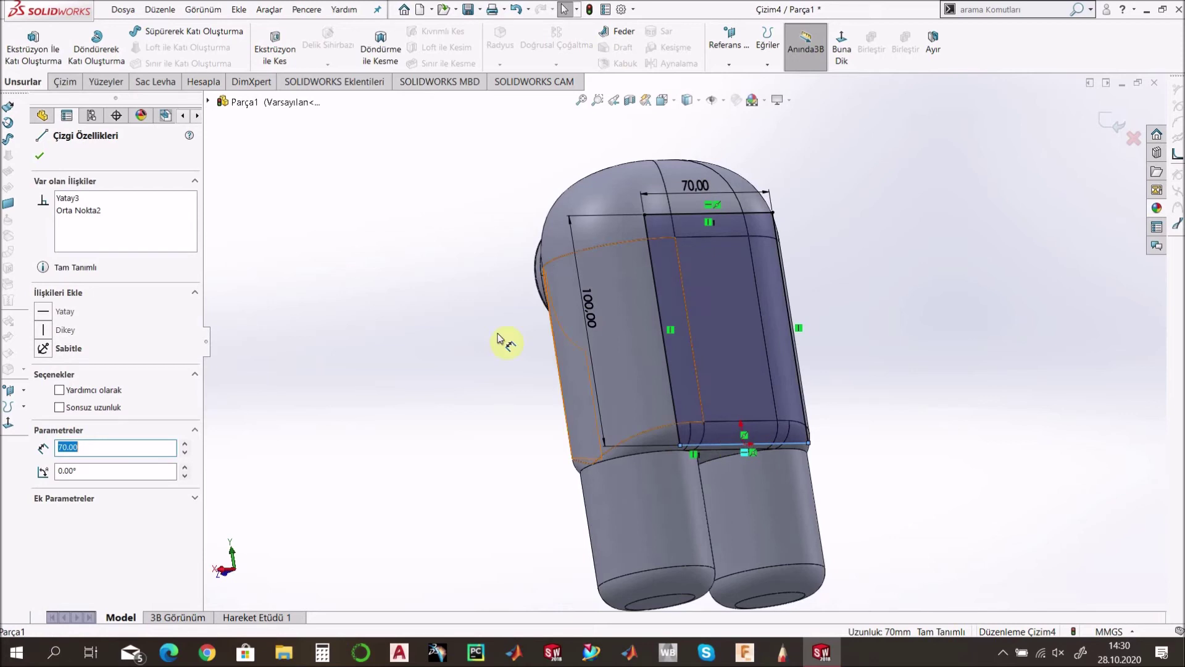
right_click(135, 216)
left_click(182, 230)
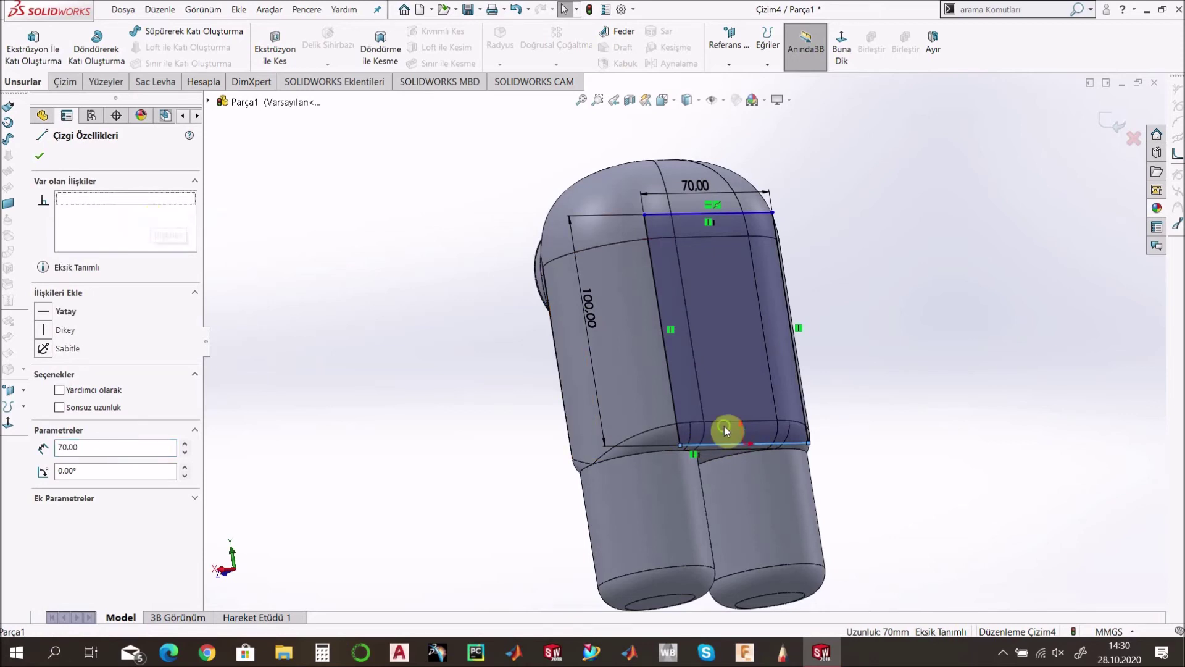
View the sketch plane head-on and move the rectangle up so its bottom edge lies just above the body's lower fillet edge
key("ctrl+8")
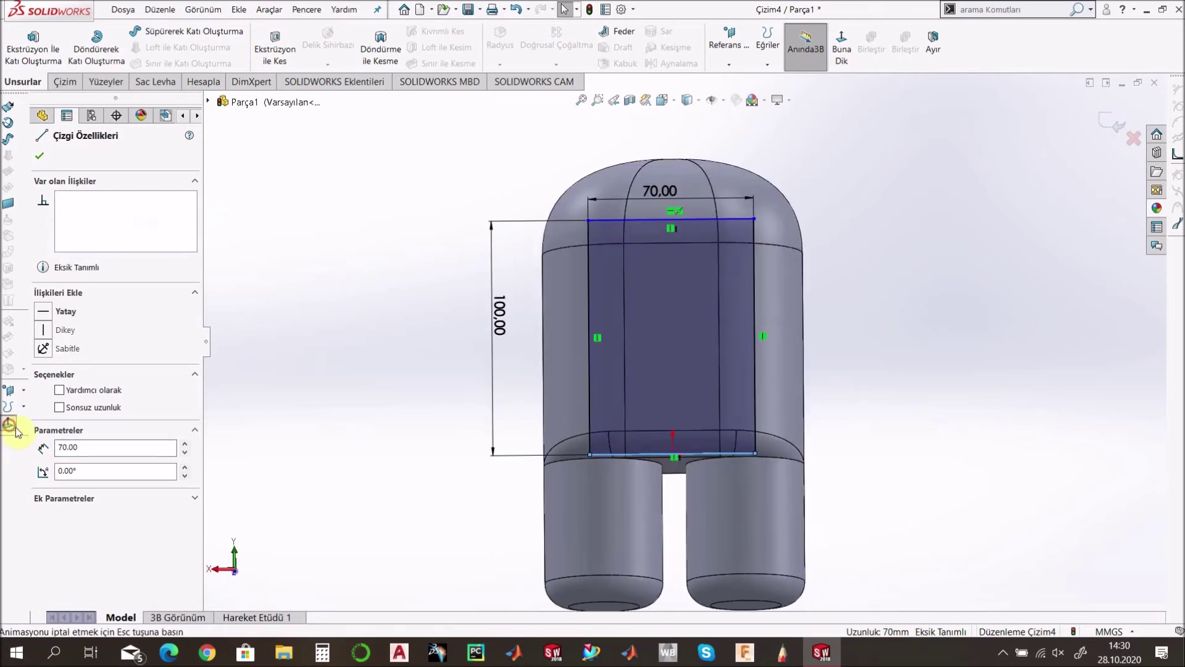
left_click(10, 426)
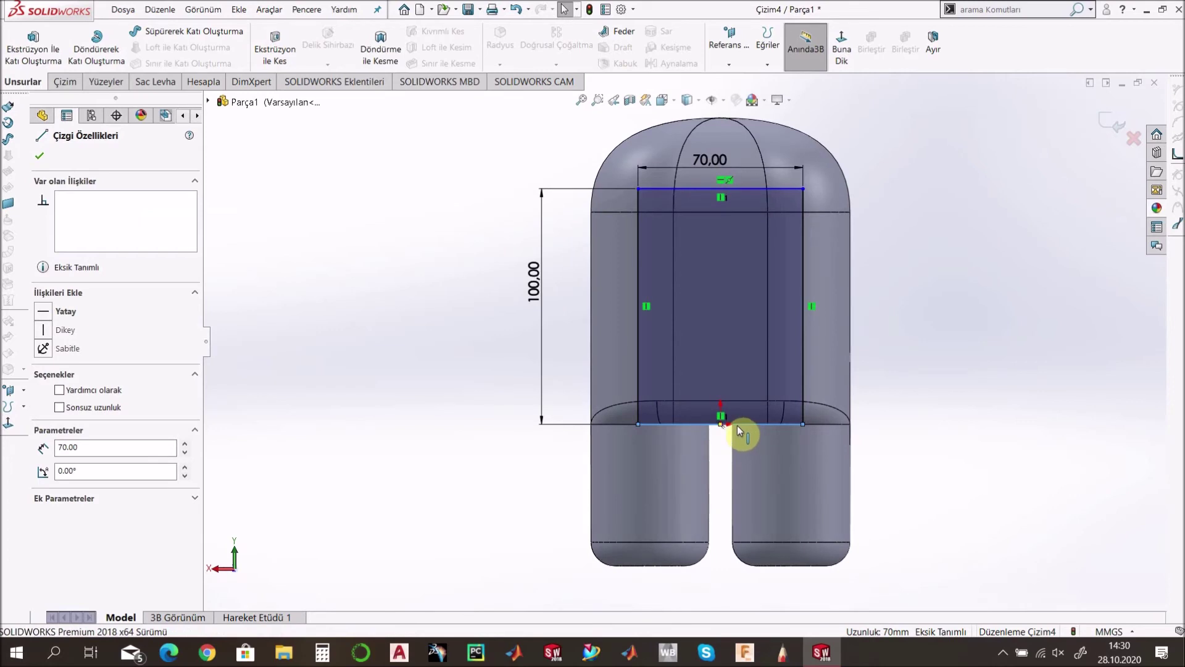
left_click_drag(739, 418, 741, 395)
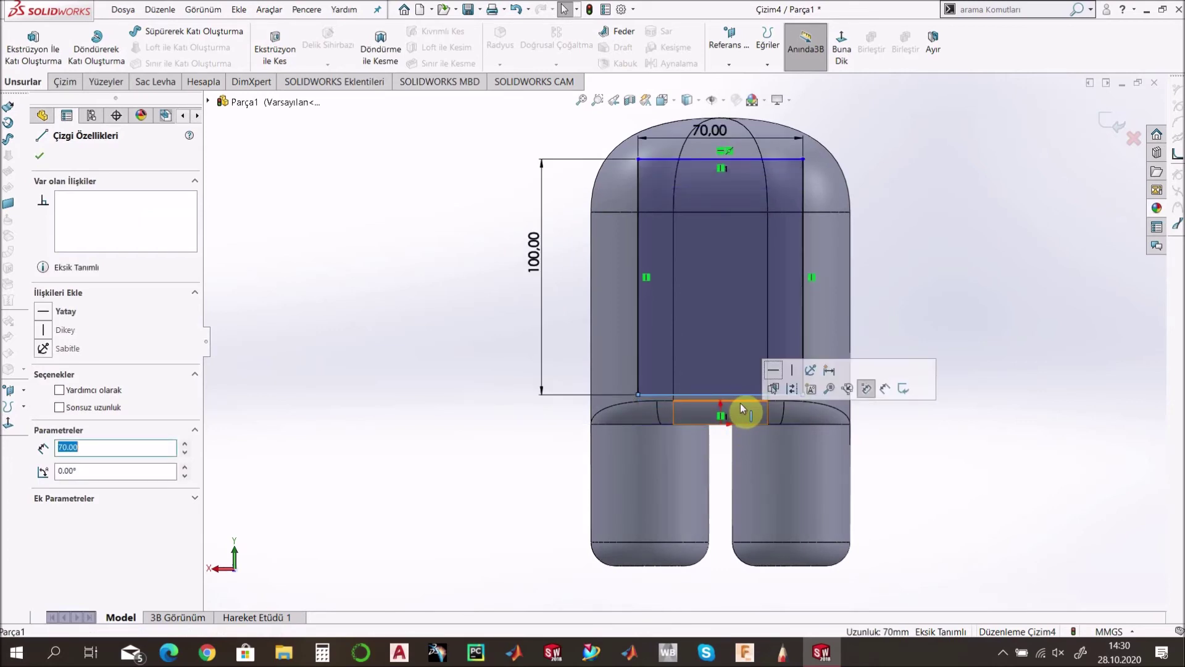
key("Escape")
left_click(739, 403)
left_click(737, 394, "ctrl")
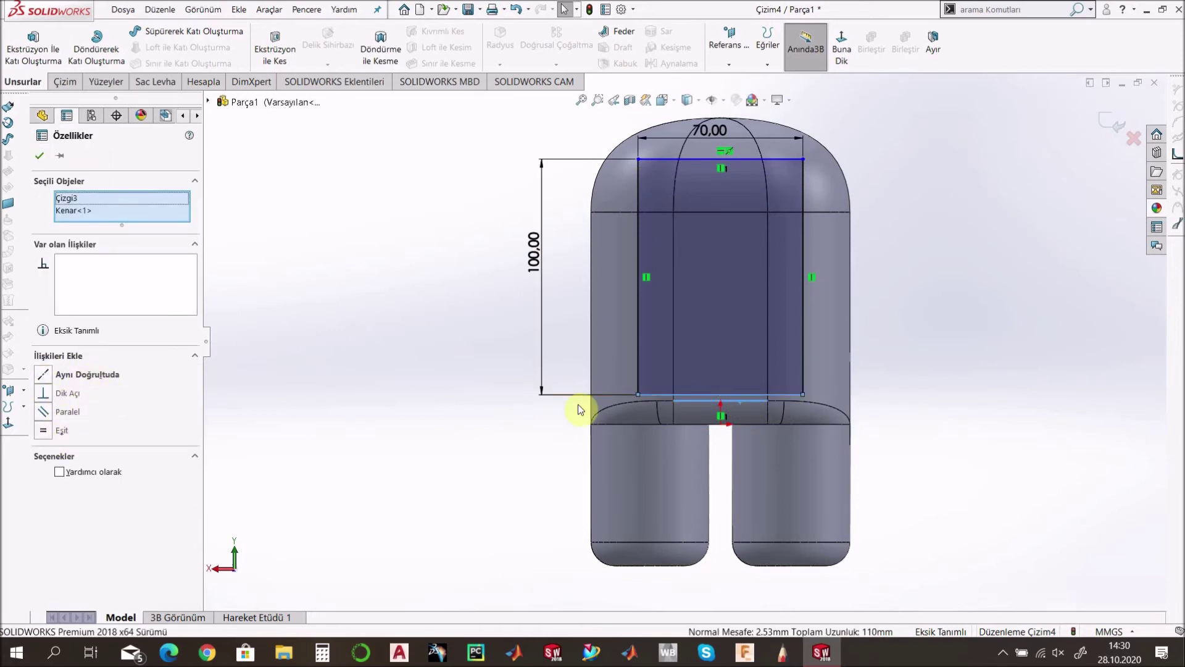
key("Escape")
Dimension the distance between the rectangle's bottom edge and the upper edge of the body's lower fillet, and set it to 0 mm
mouse_move(737, 394)
left_mouse_down()
mouse_move(736, 405)
mouse_move(734, 393)
left_mouse_up()
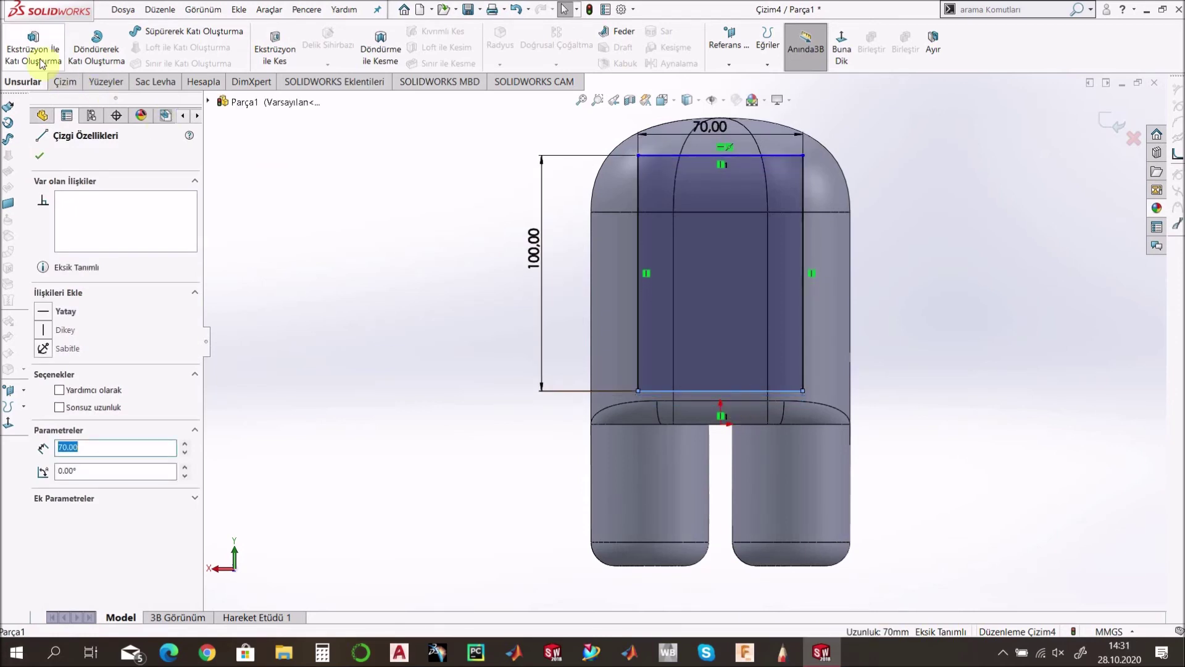
left_click(59, 84)
key("Escape")
scroll(759, 414, "down", 3)
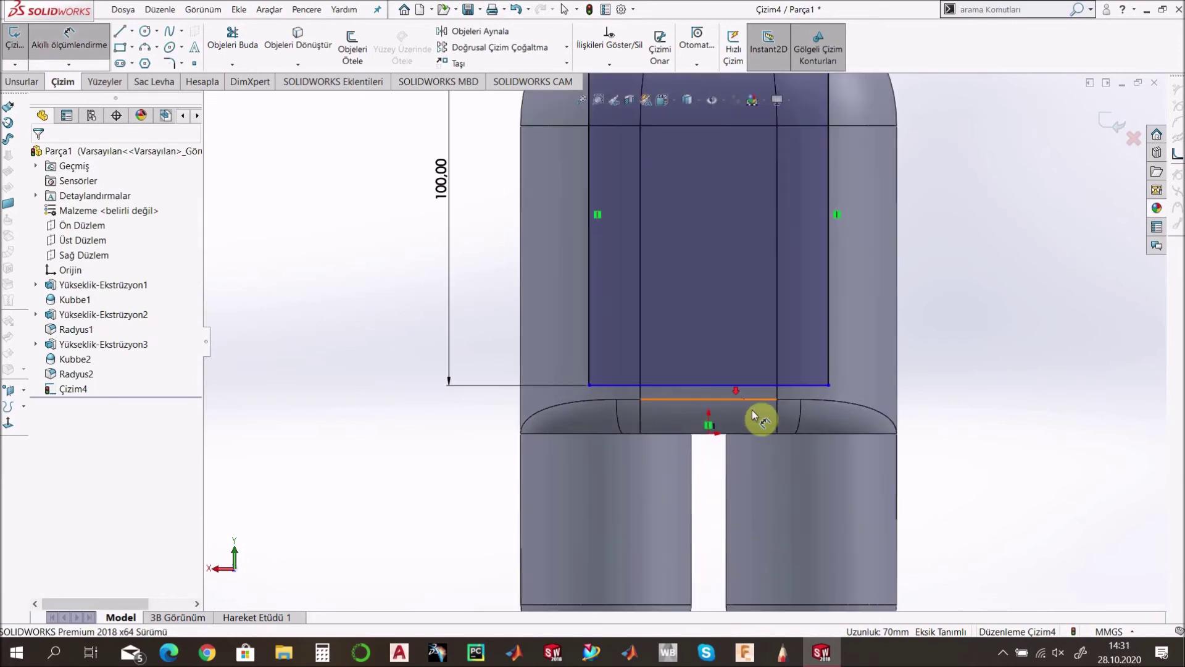
left_click(748, 396)
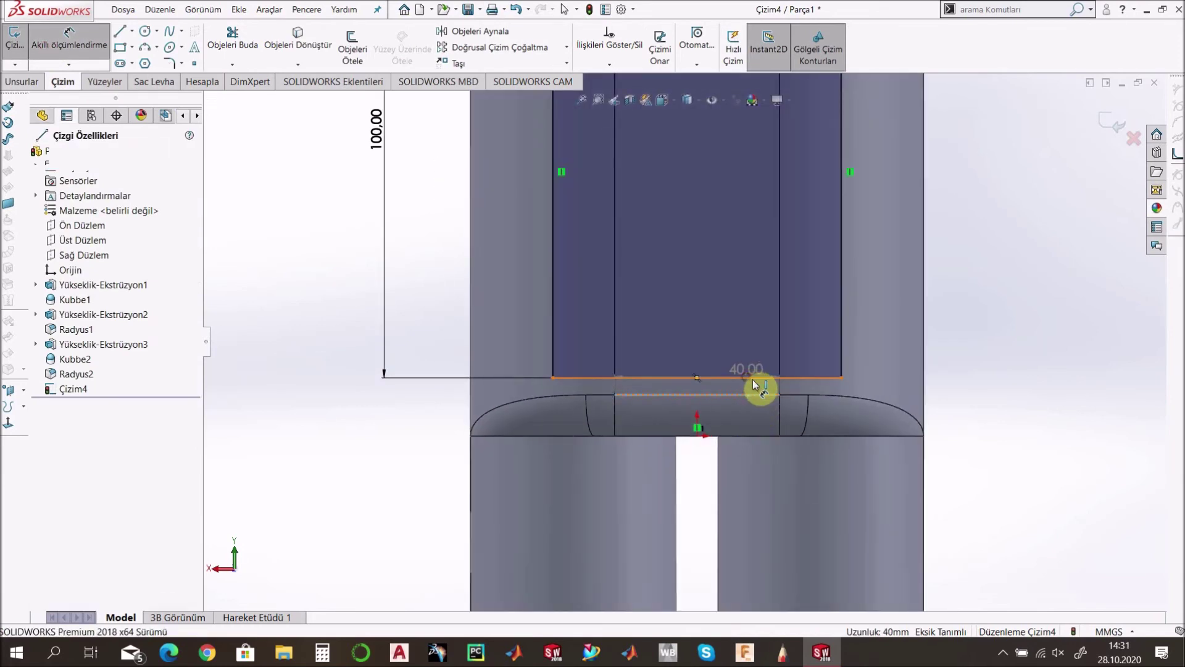
left_click(753, 378)
left_click(955, 388)
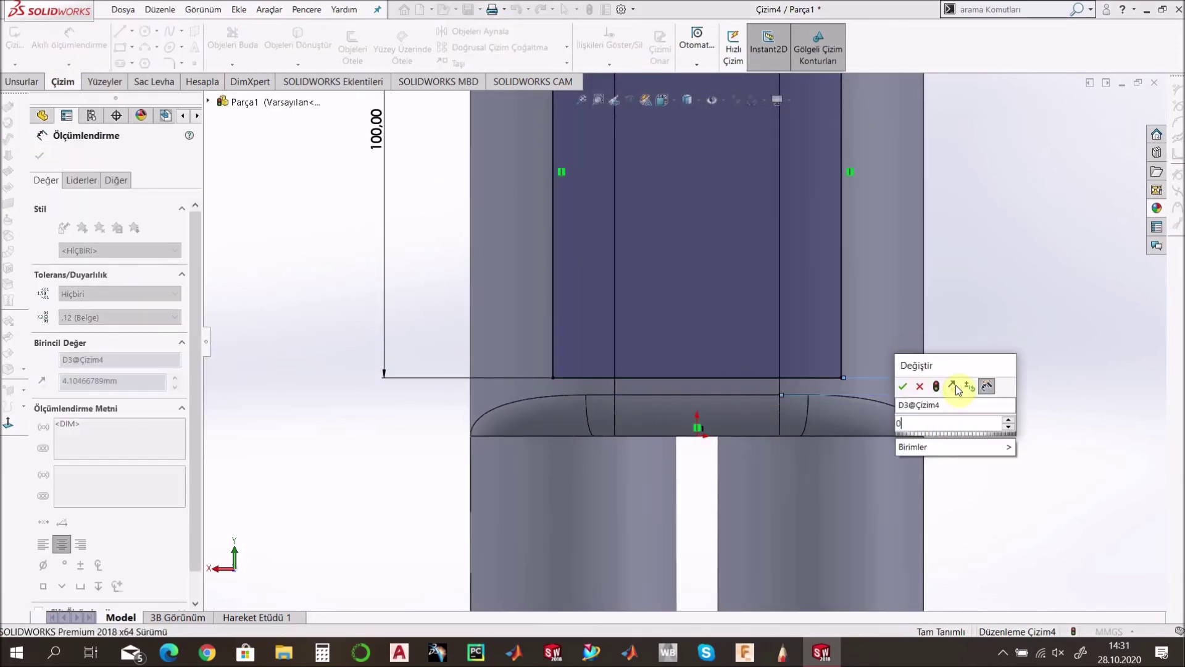
type("0")
key("Return")
Set the back rectangle's height to 90 mm, finish dimensioning and exit the sketch
scroll(908, 333, "up", 4)
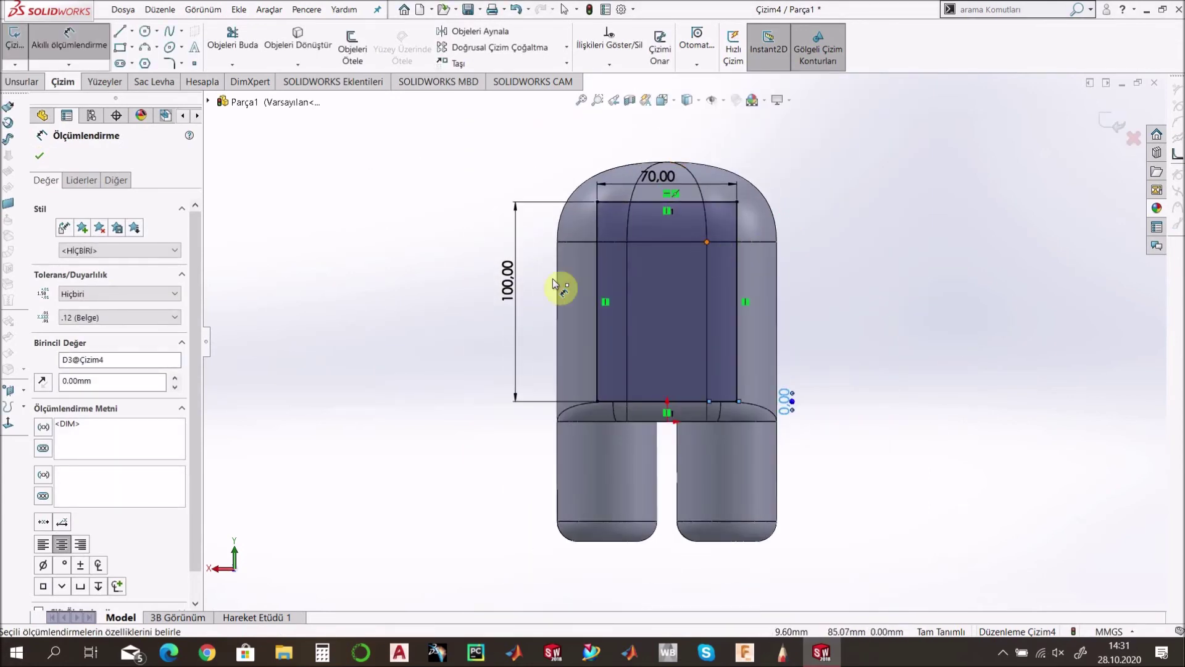
double_click(509, 283)
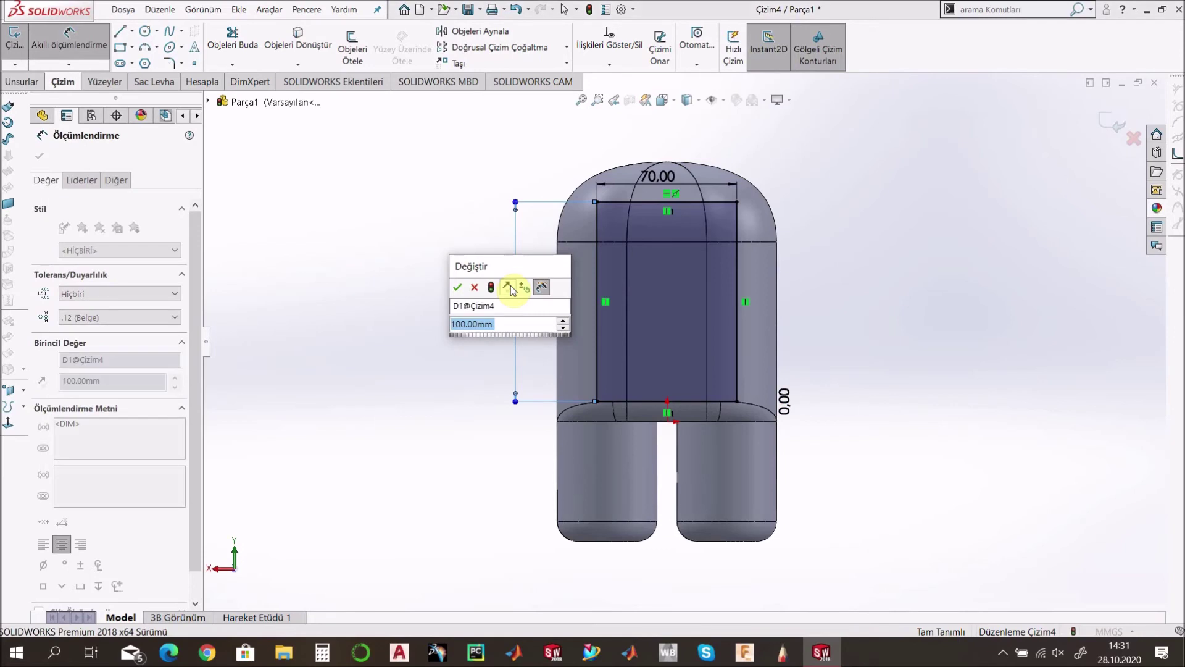
key("Return")
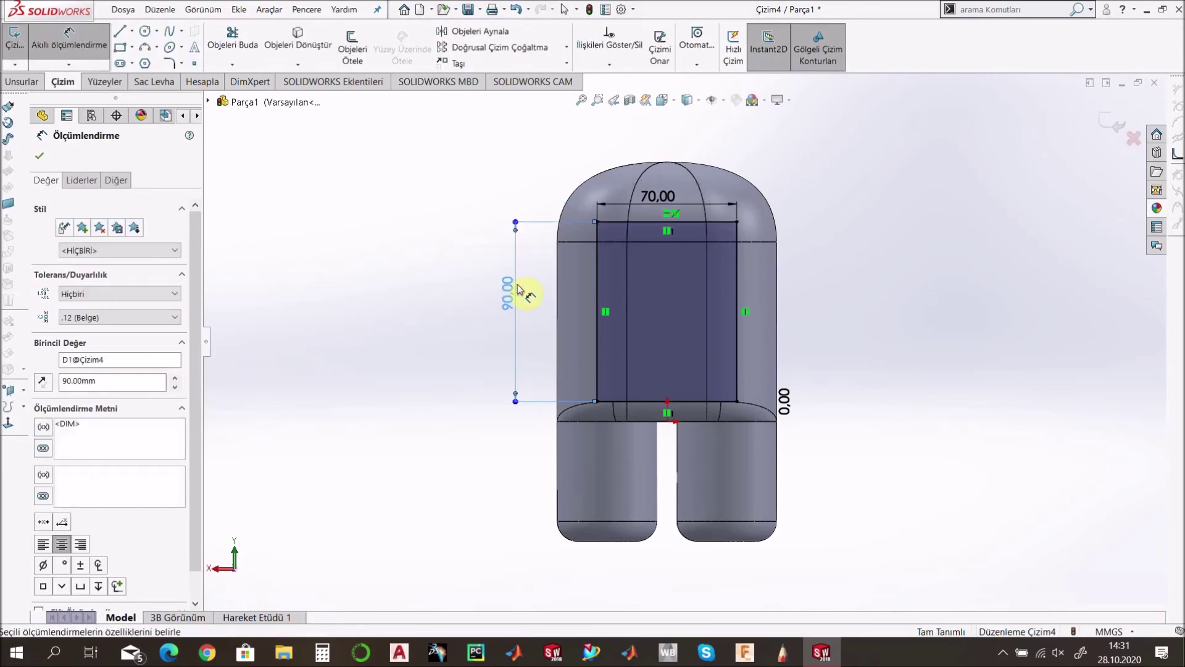
mouse_move(847, 296)
middle_mouse_down()
mouse_move(749, 286)
mouse_move(837, 300)
middle_mouse_up()
left_click(39, 156)
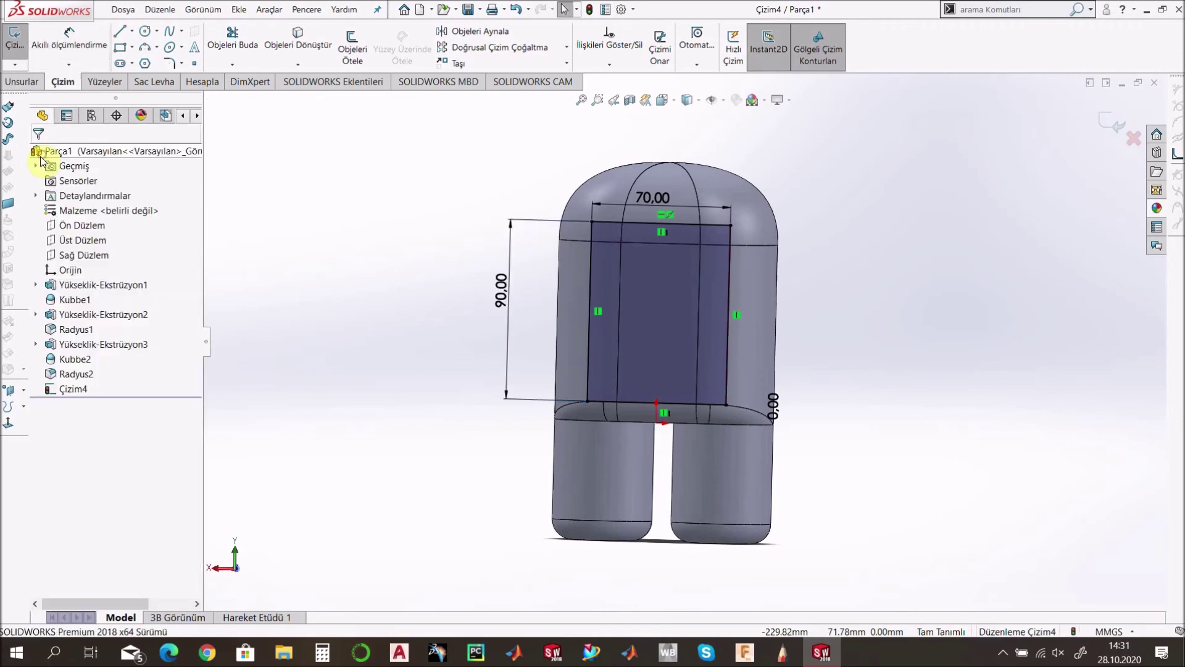
left_click(1108, 121)
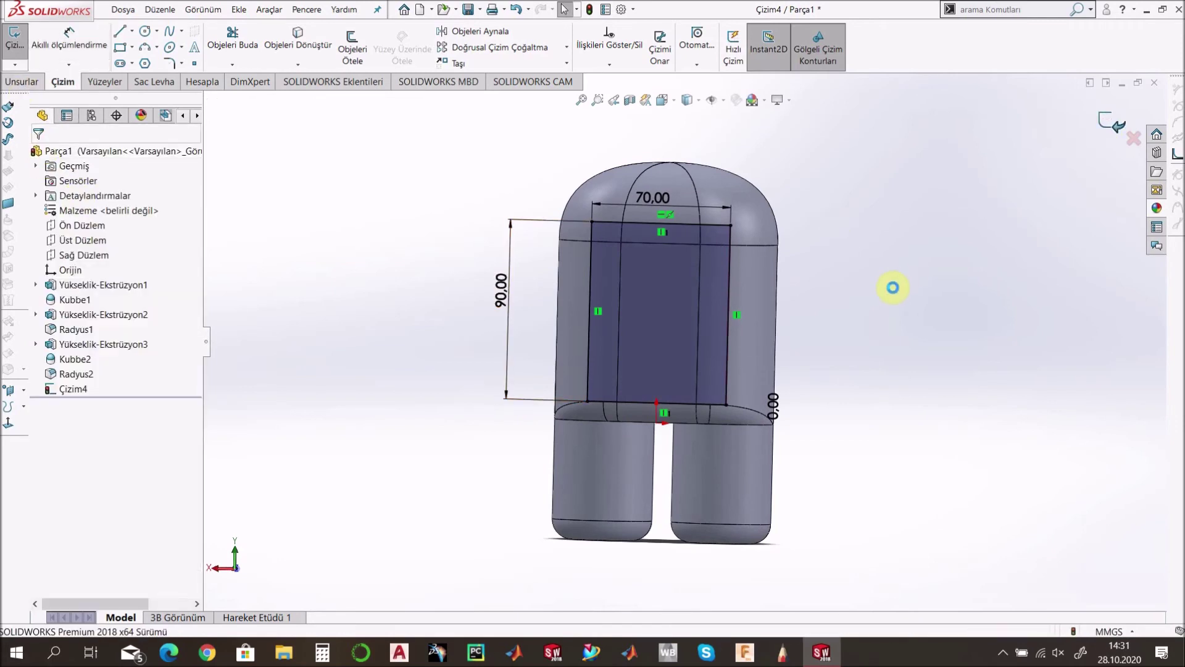
left_click(843, 297)
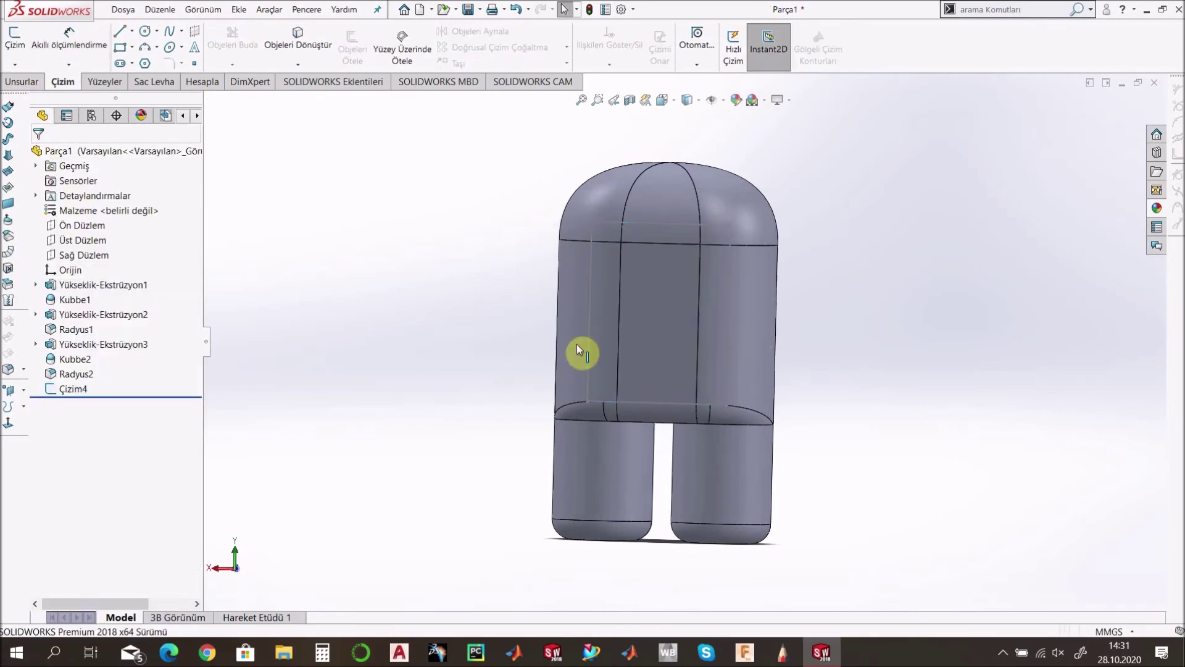
Reopen the back rectangle's sketch and set up a blind boss extrusion of 25 mm outward from the body
left_click(82, 391)
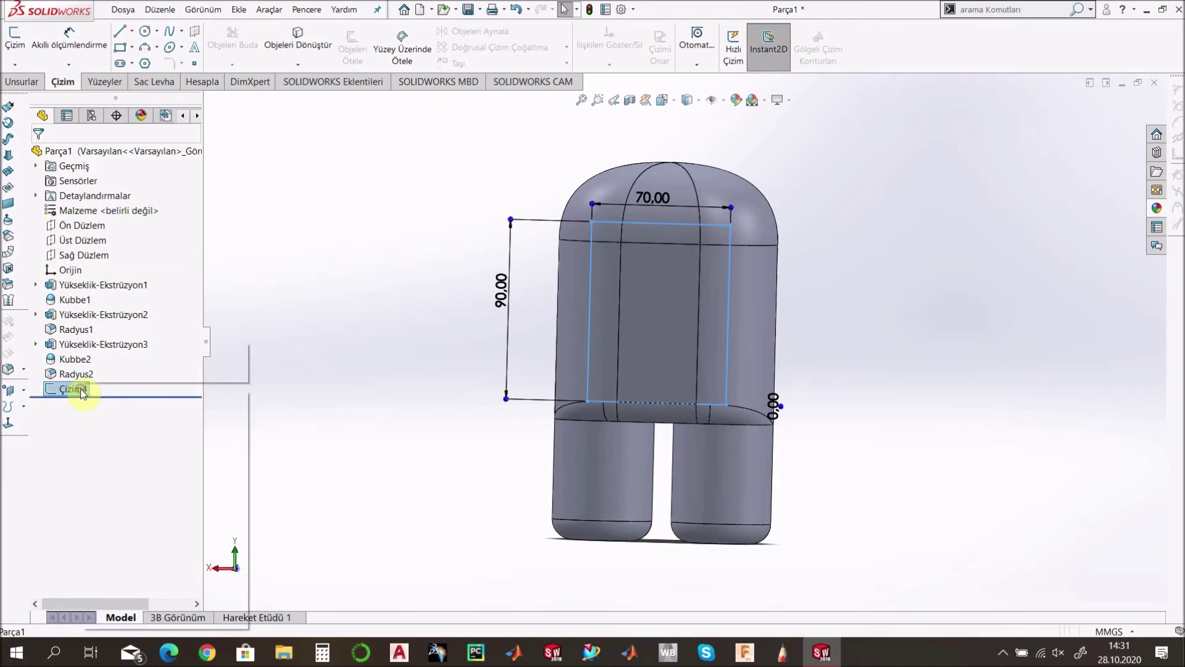
right_click(82, 391)
left_click(98, 367)
middle_click_drag(357, 289, 265, 300)
left_click(25, 81)
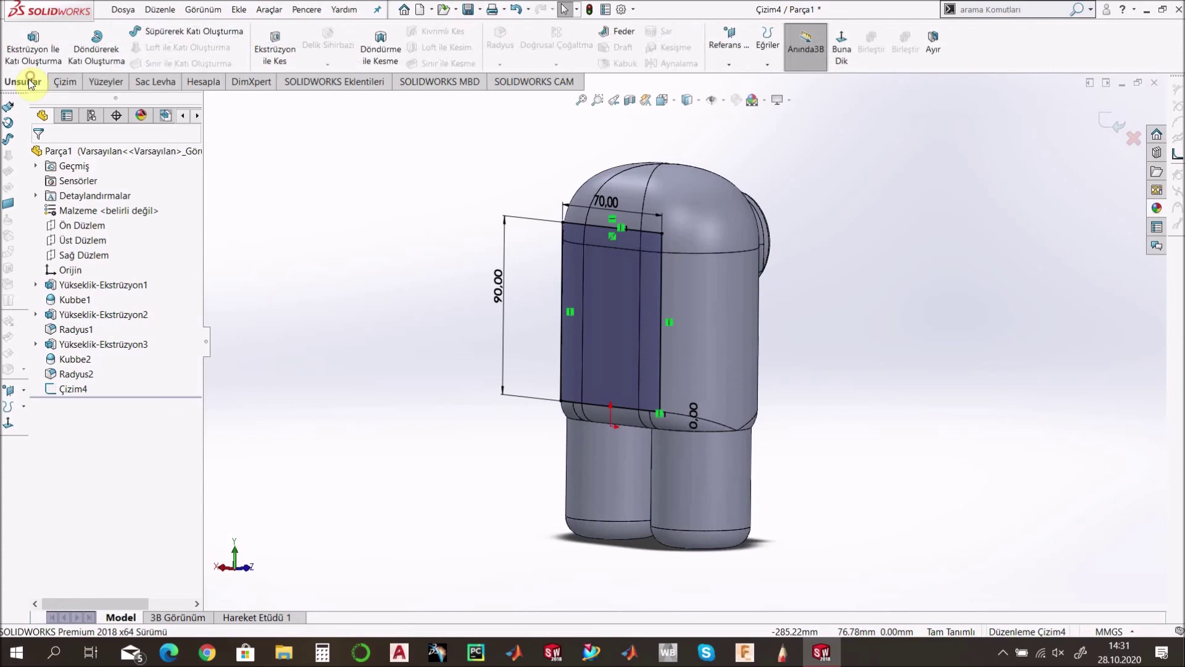
left_click(35, 56)
middle_click_drag(813, 405, 752, 385)
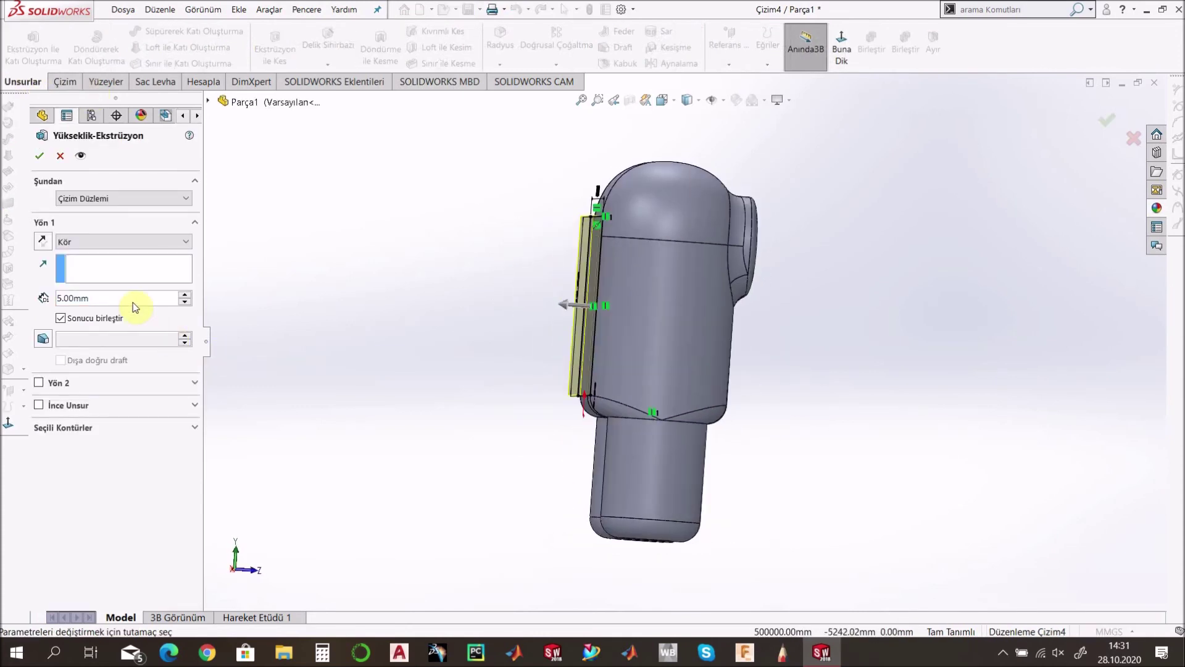
type("25")
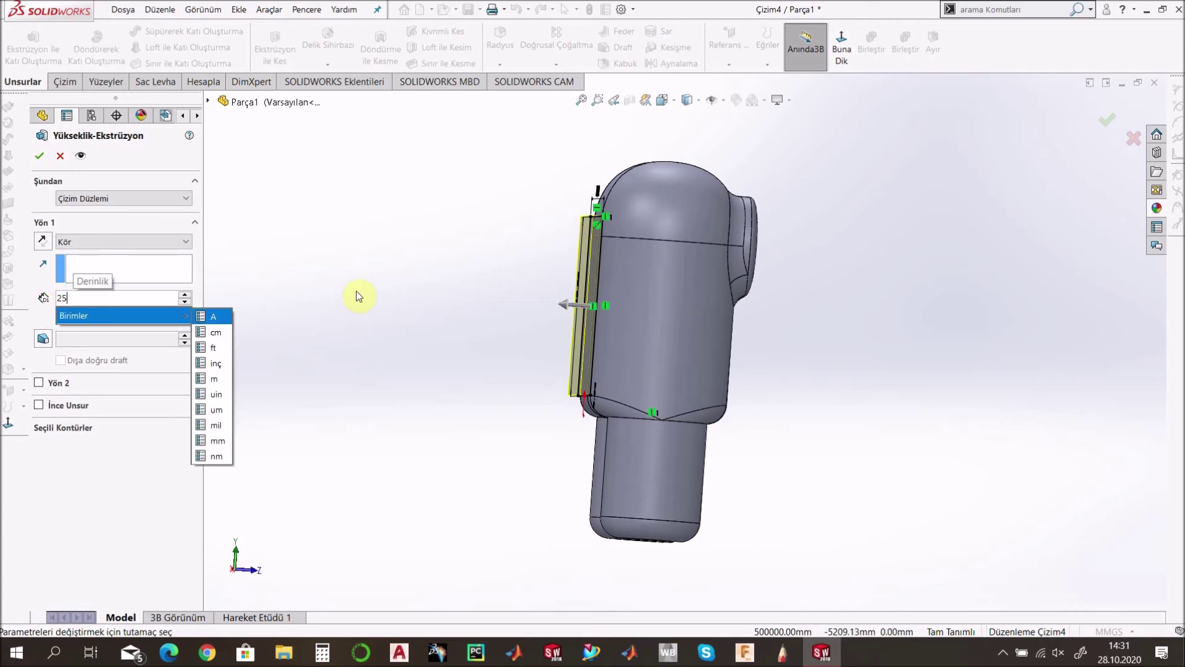
key("Return")
middle_click_drag(442, 312, 424, 339)
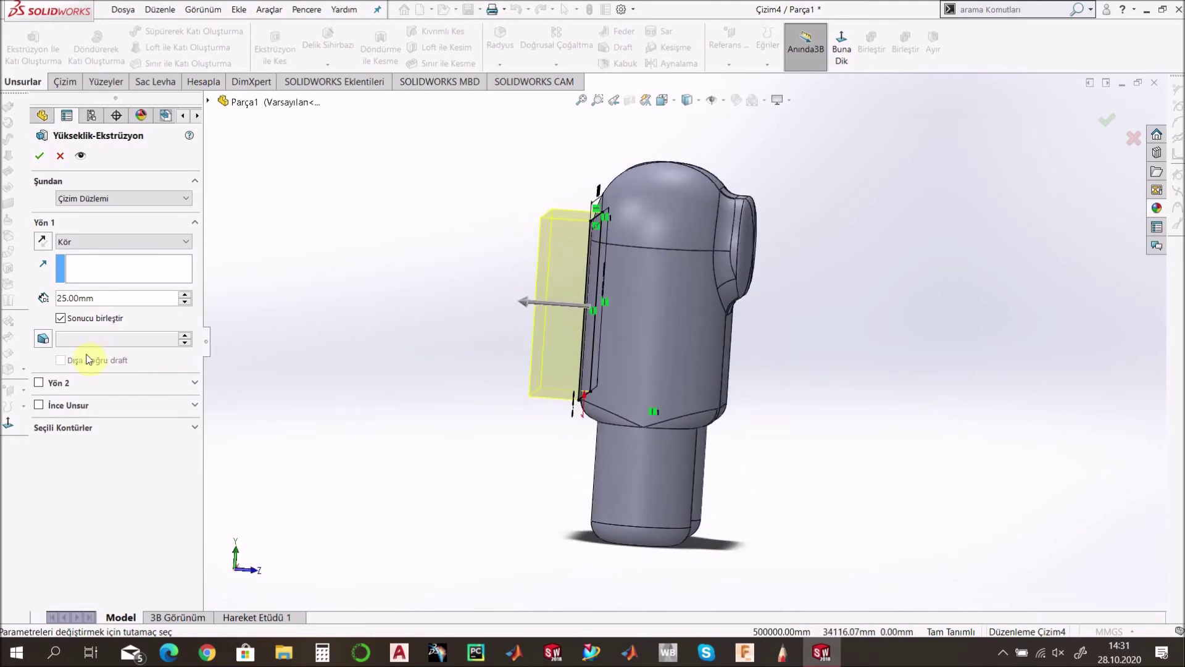
Add a second extrusion direction with the Up To Next end condition and finish the backpack extrusion
left_click(38, 383)
left_click(177, 405)
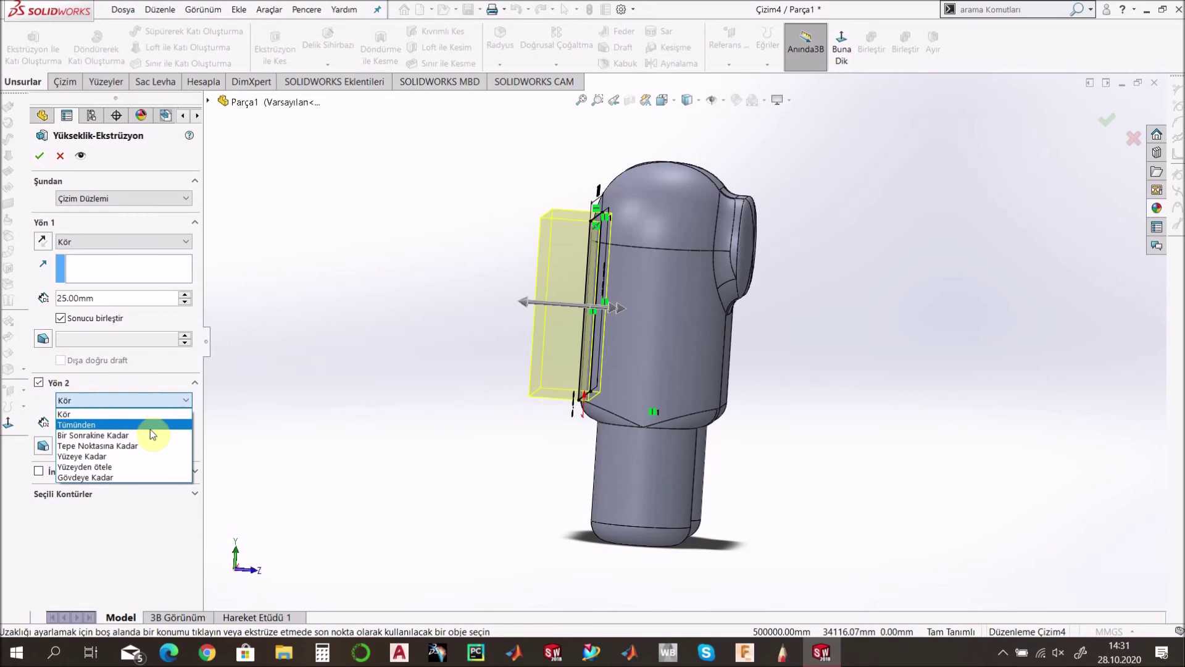
left_click(150, 433)
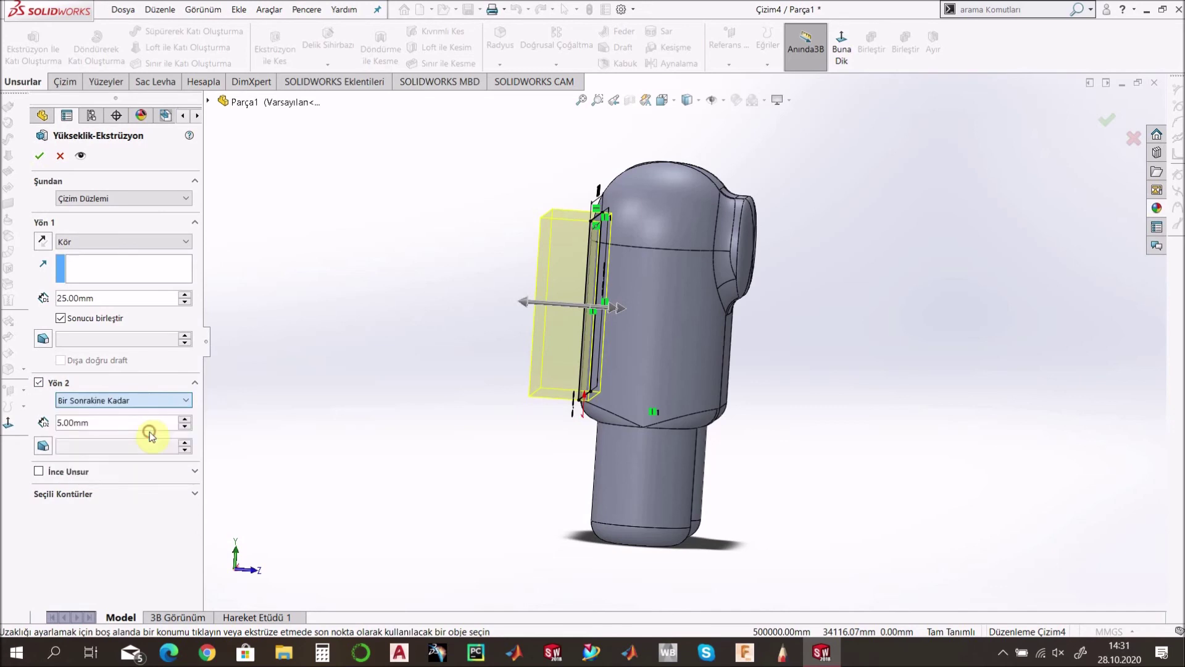
left_click(39, 158)
Fillet the backpack's outer vertical edges, outer top edge and top side edges with a 15 mm radius
middle_click_drag(439, 316, 483, 347)
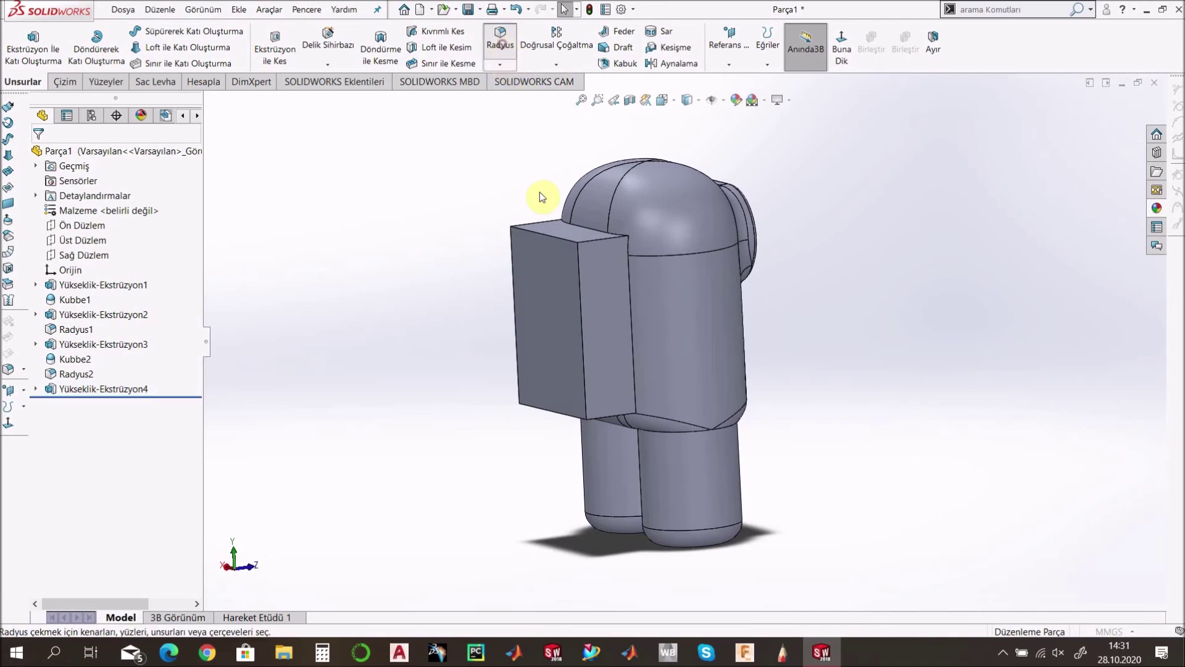
type("15")
left_click(244, 426)
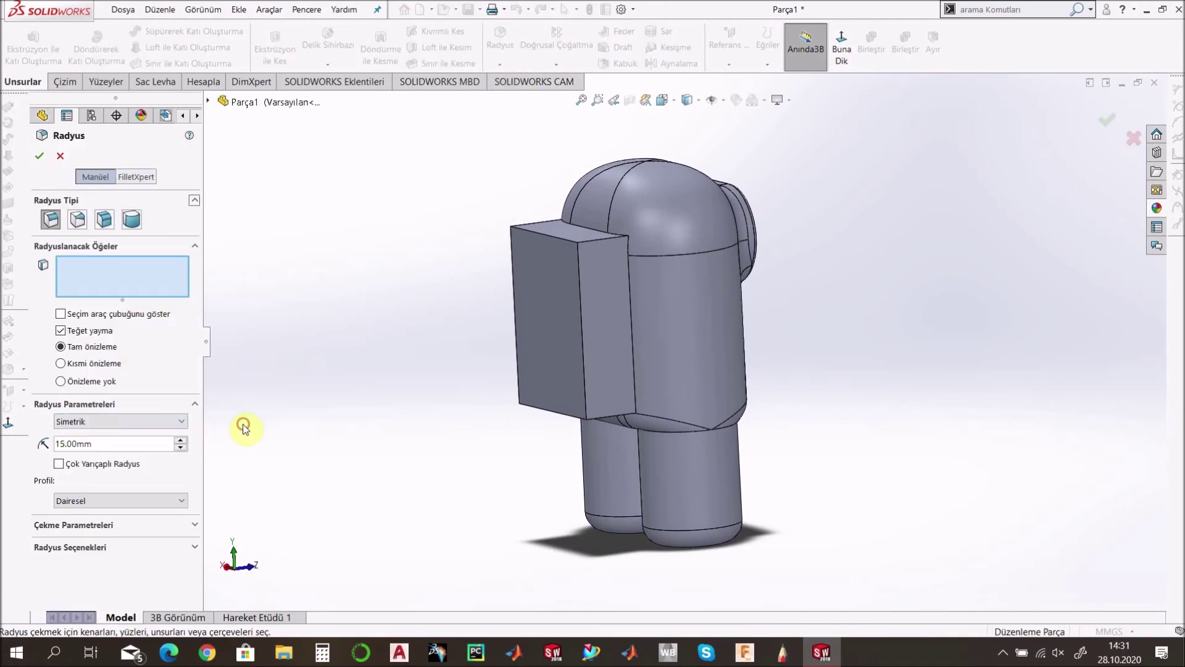
left_click(580, 299)
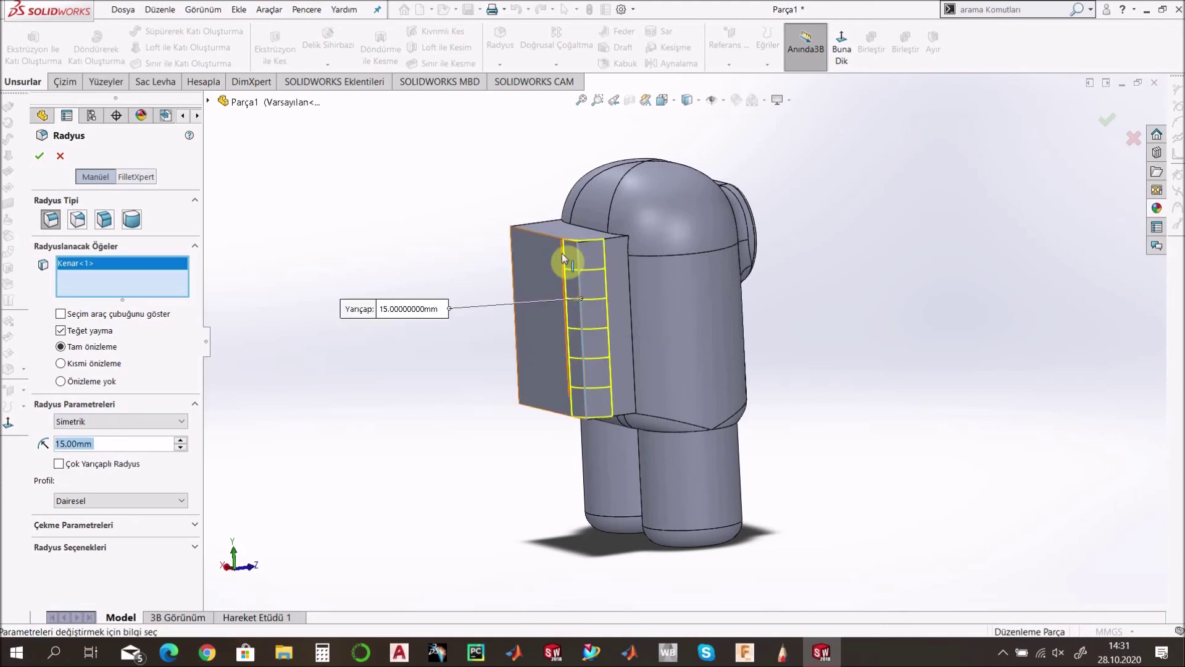
left_click(547, 241)
middle_click_drag(547, 241, 517, 351)
left_click(671, 287)
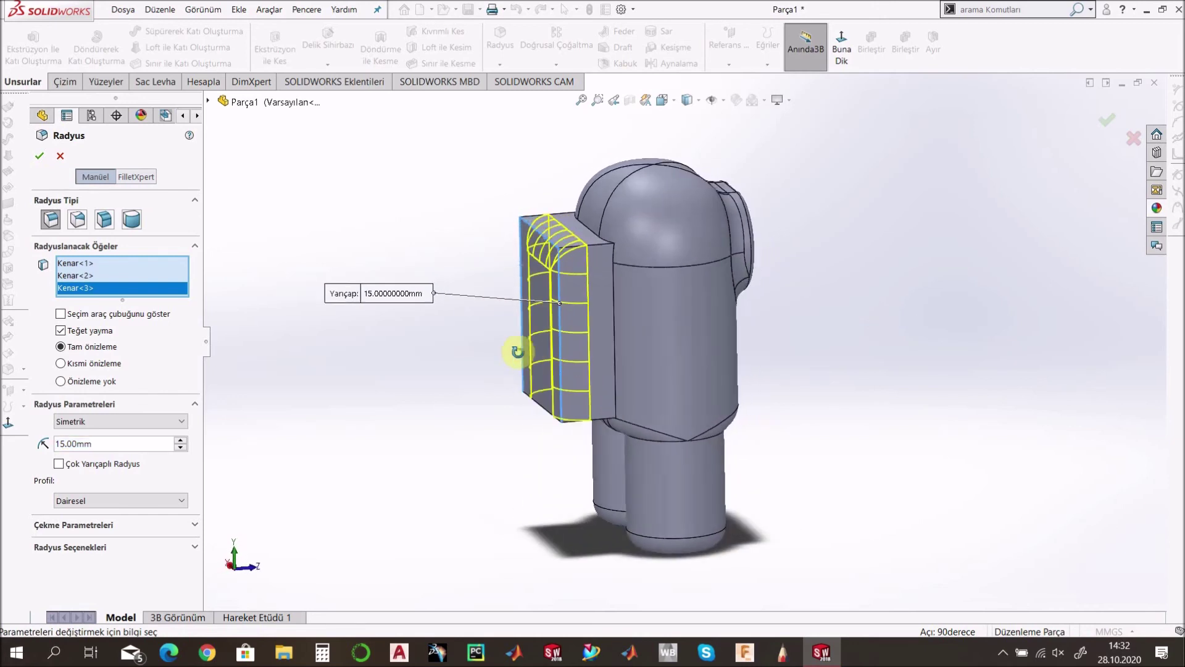
left_click(601, 246)
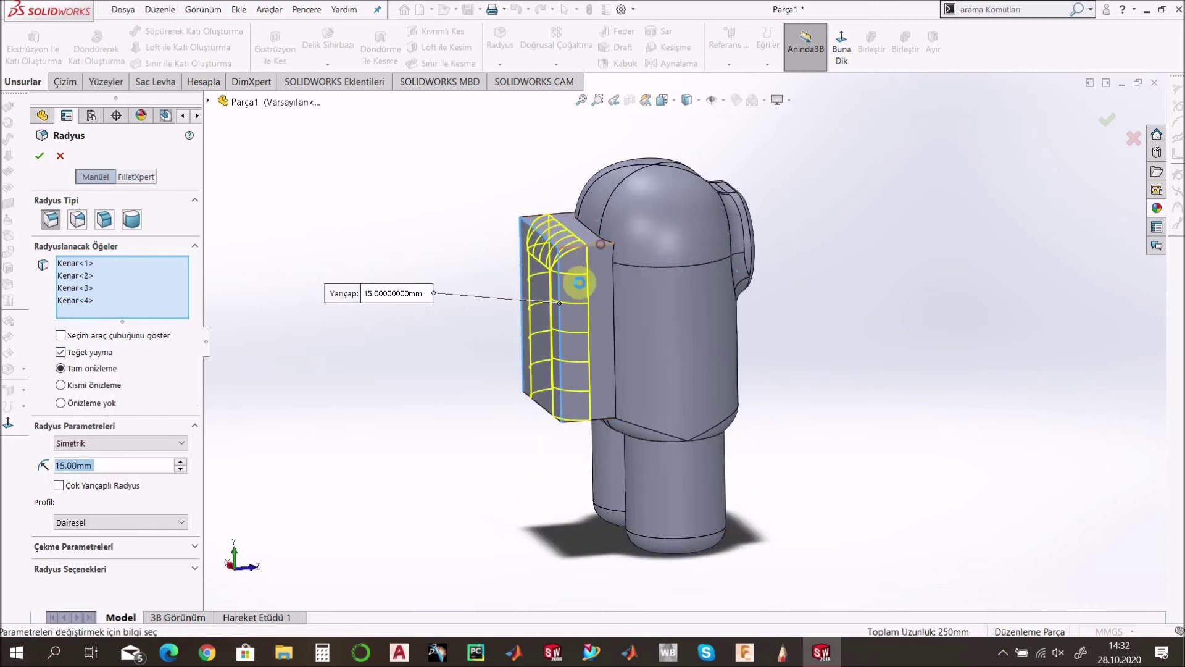
middle_click_drag(519, 270, 717, 288)
left_click(695, 287)
left_click(39, 154)
Apply the black spray paint appearance from the Painted category to the four domed visor faces
left_click(716, 286)
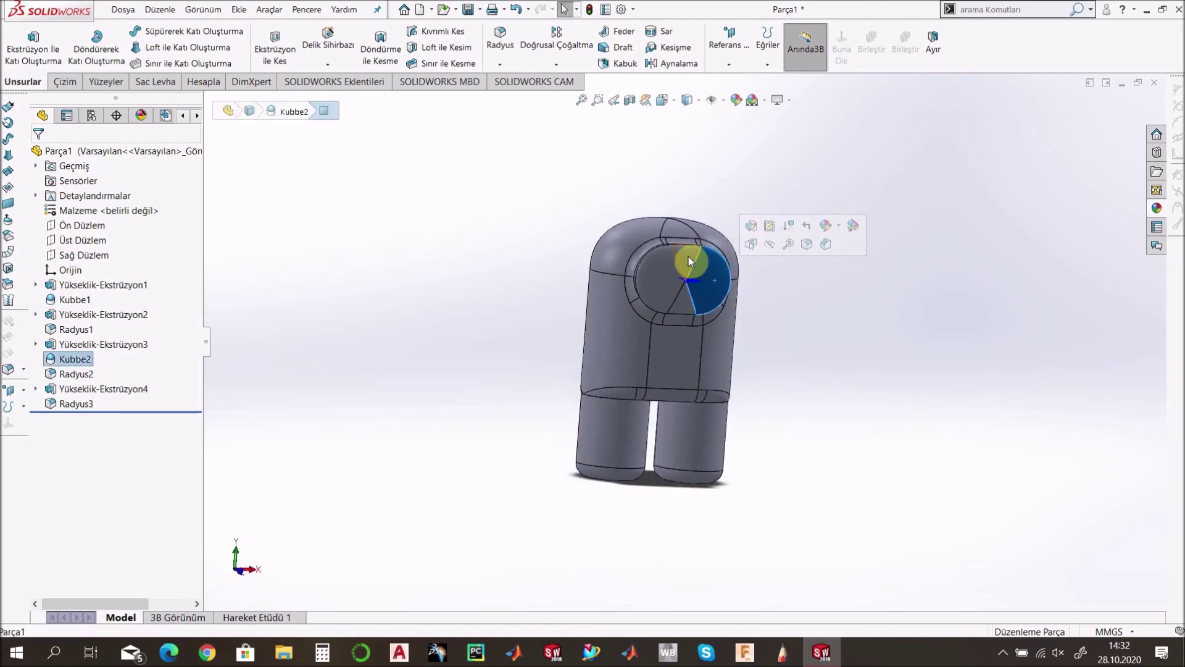
left_click(685, 300, "ctrl")
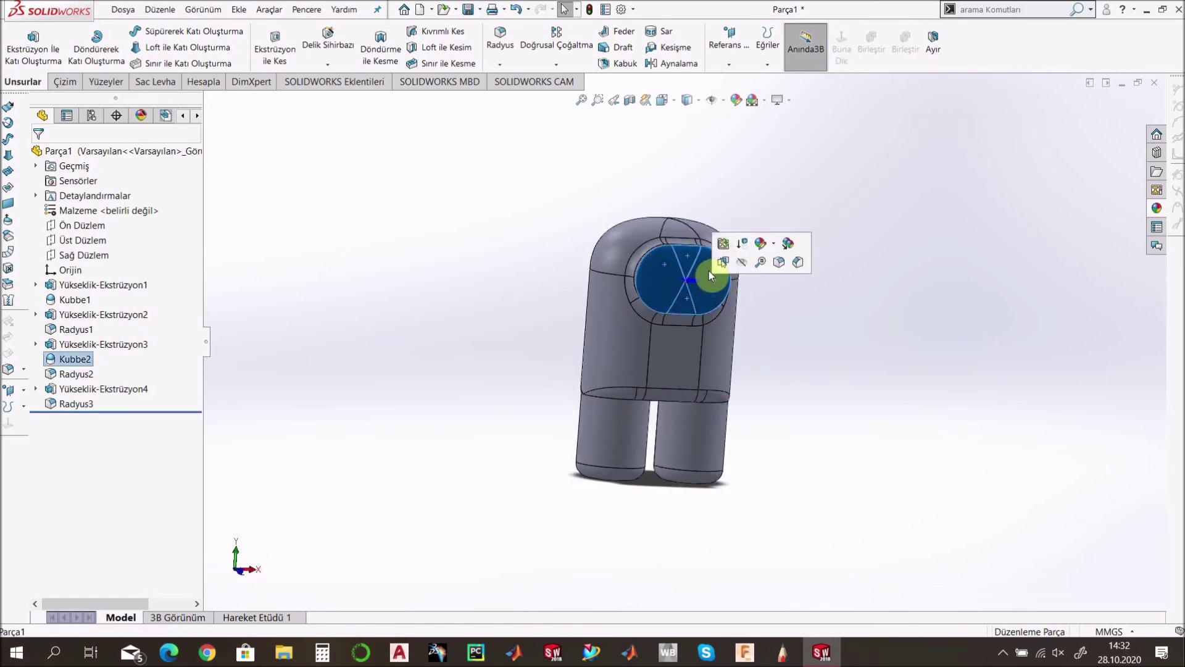
left_click(775, 246)
left_click(778, 278)
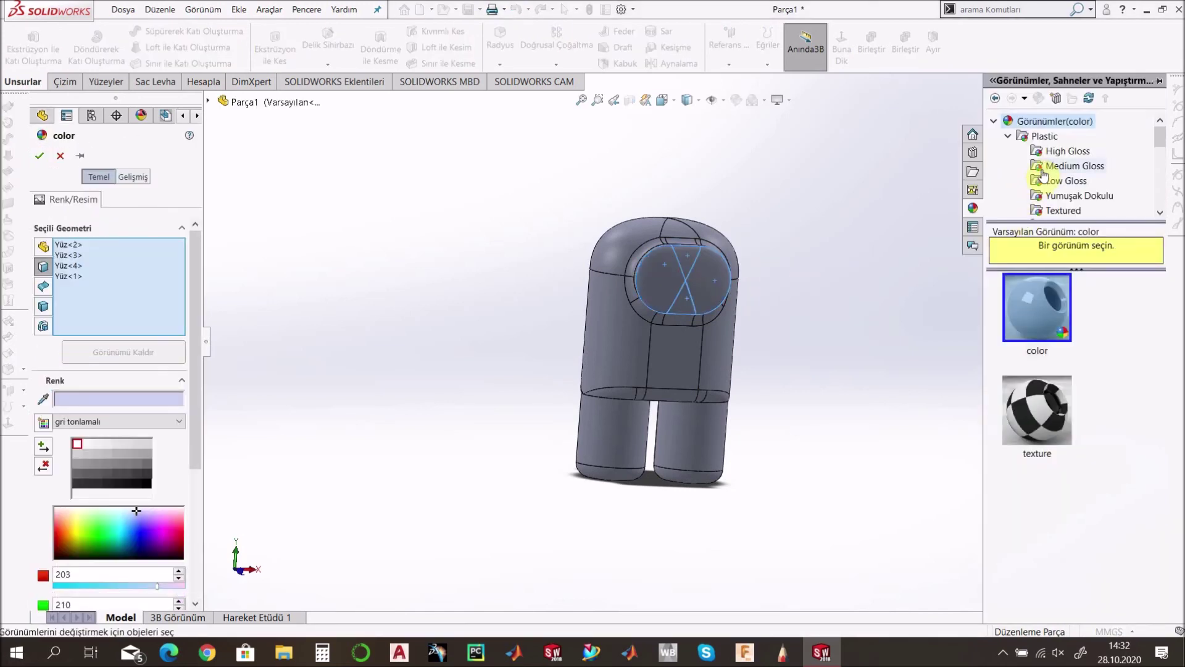
scroll(1047, 175, "down", 3)
scroll(1059, 178, "down", 2)
left_click(1037, 167)
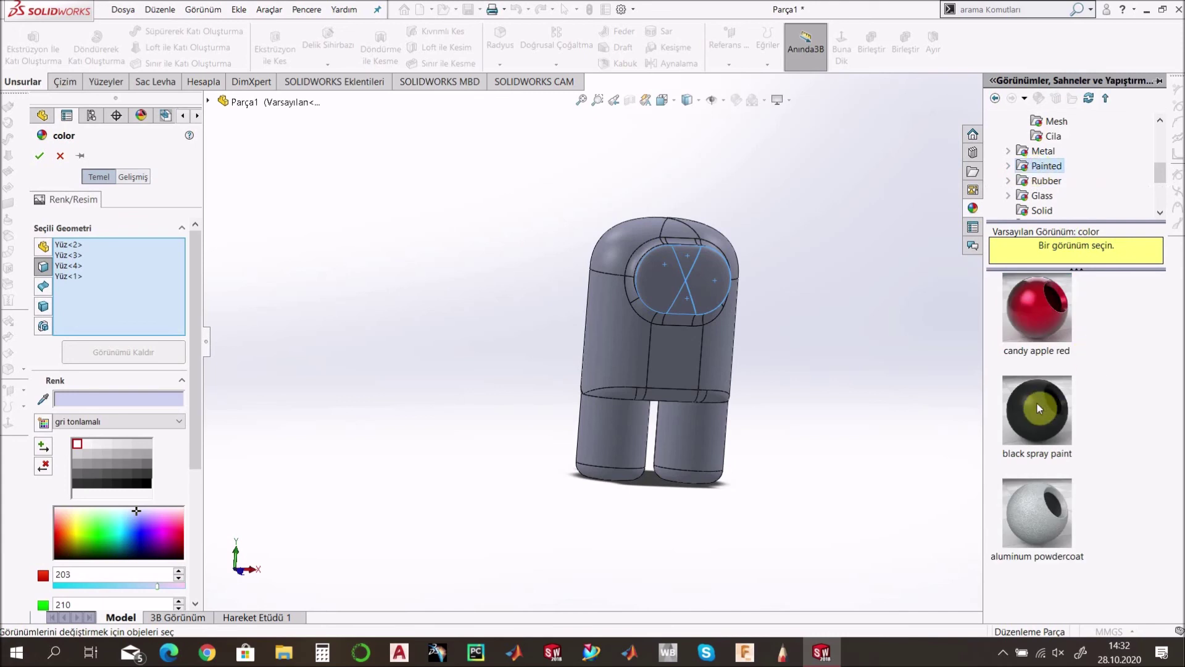
left_click(1038, 406)
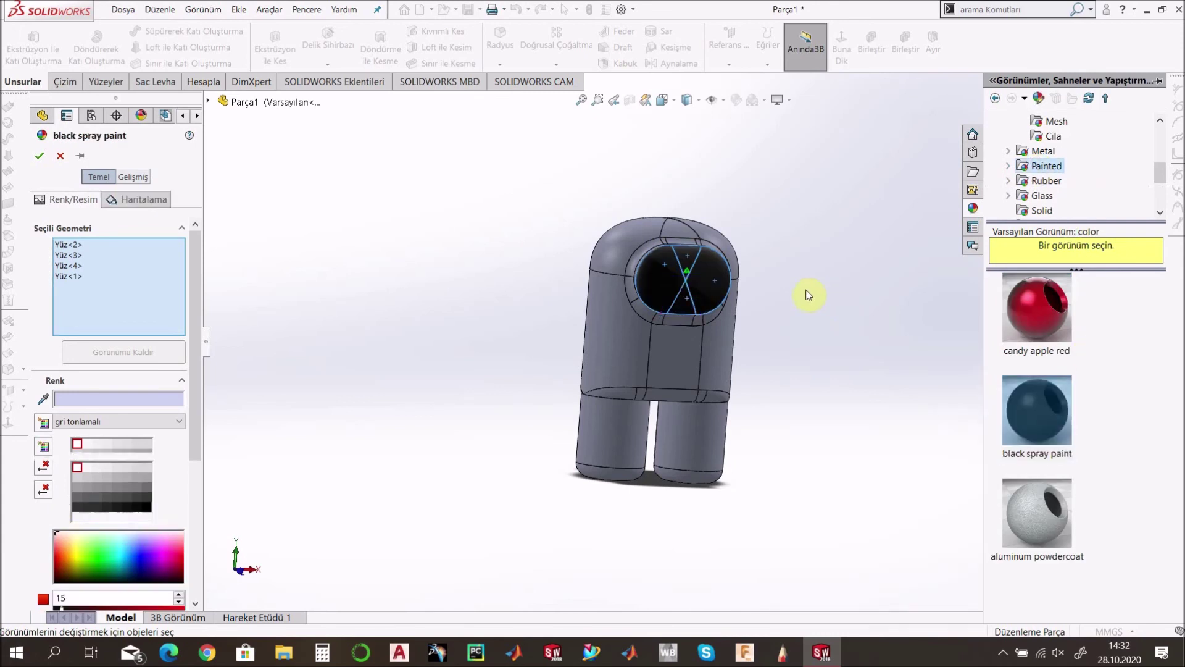
middle_click_drag(786, 282, 679, 271)
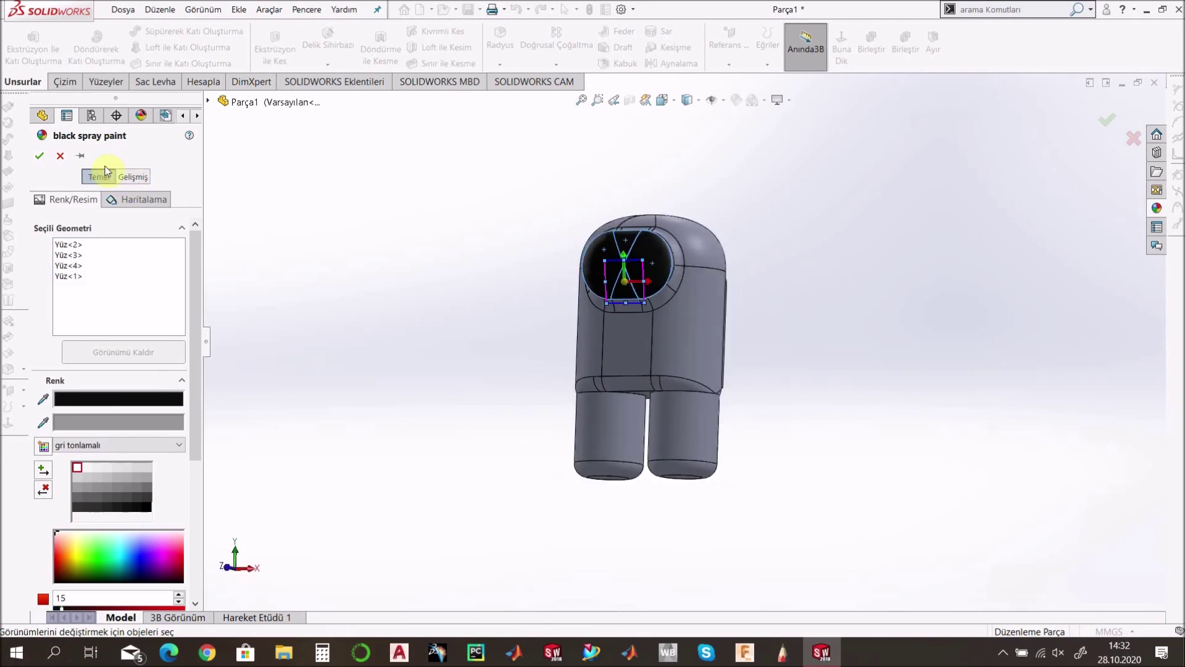
left_click(39, 156)
Edit the appearance of the whole part and apply the light grey high gloss plastic material
left_click(702, 332)
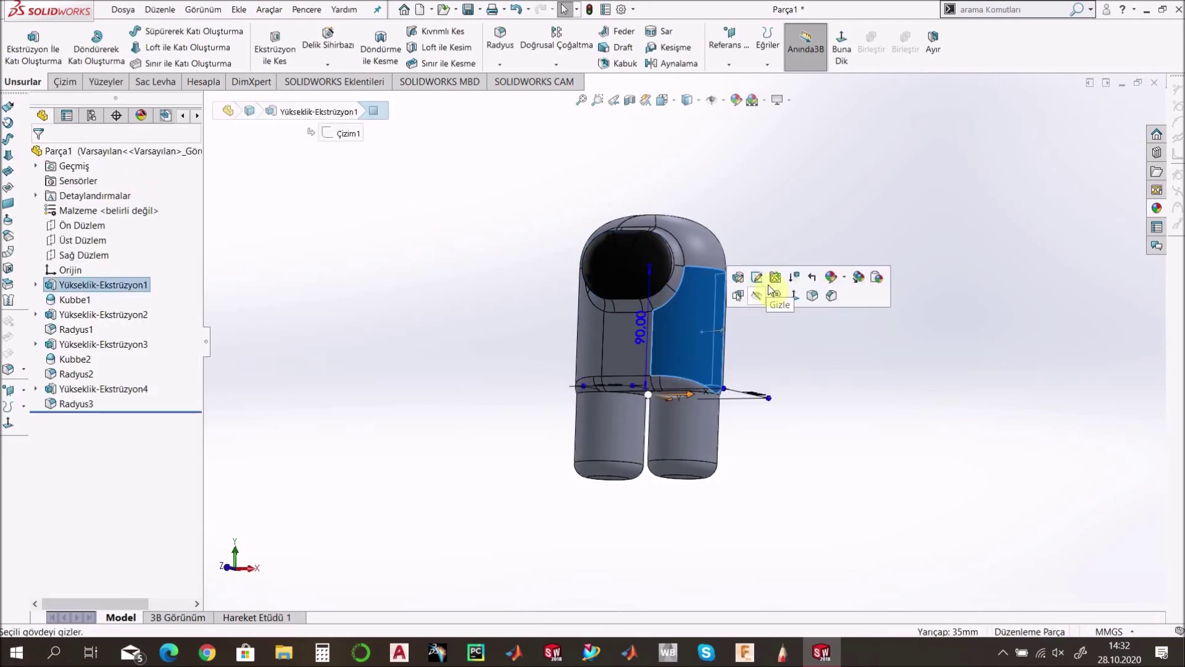
left_click(844, 278)
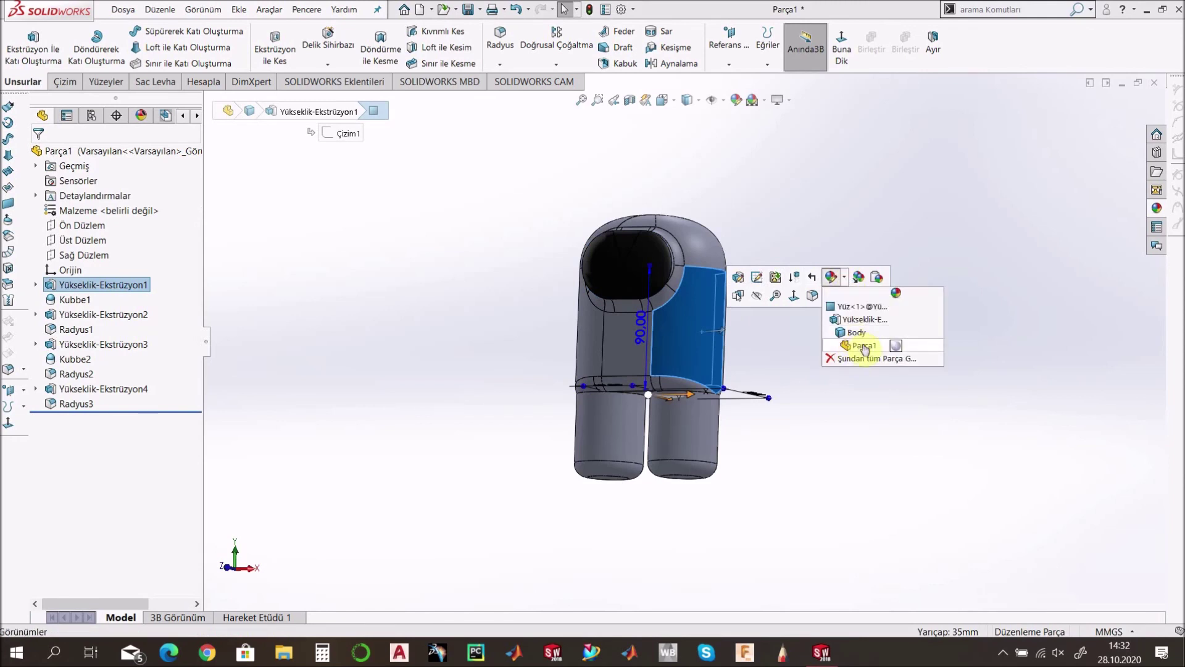
left_click(864, 346)
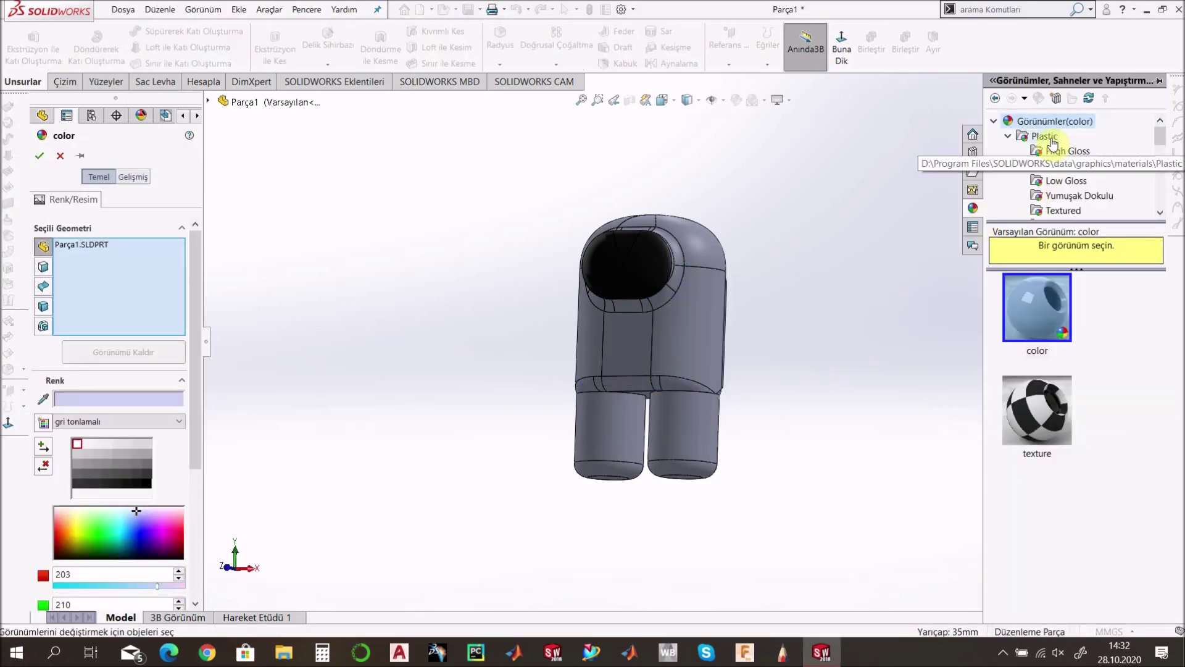
left_click(1049, 137)
left_click(1065, 153)
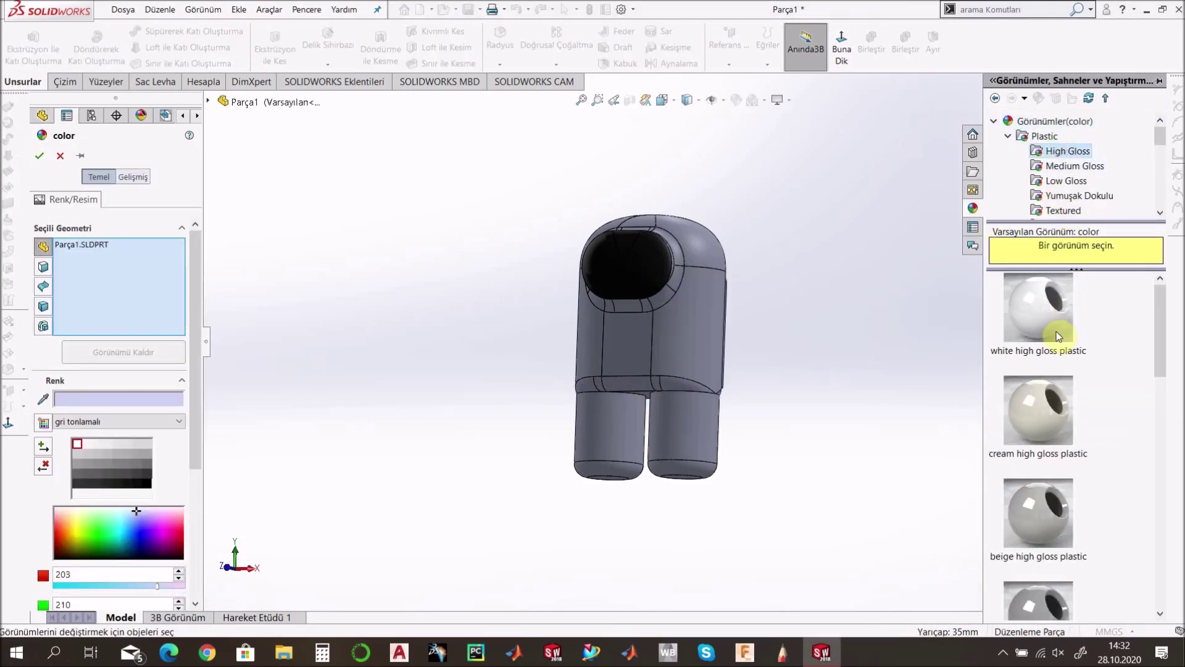
mouse_move(1058, 335)
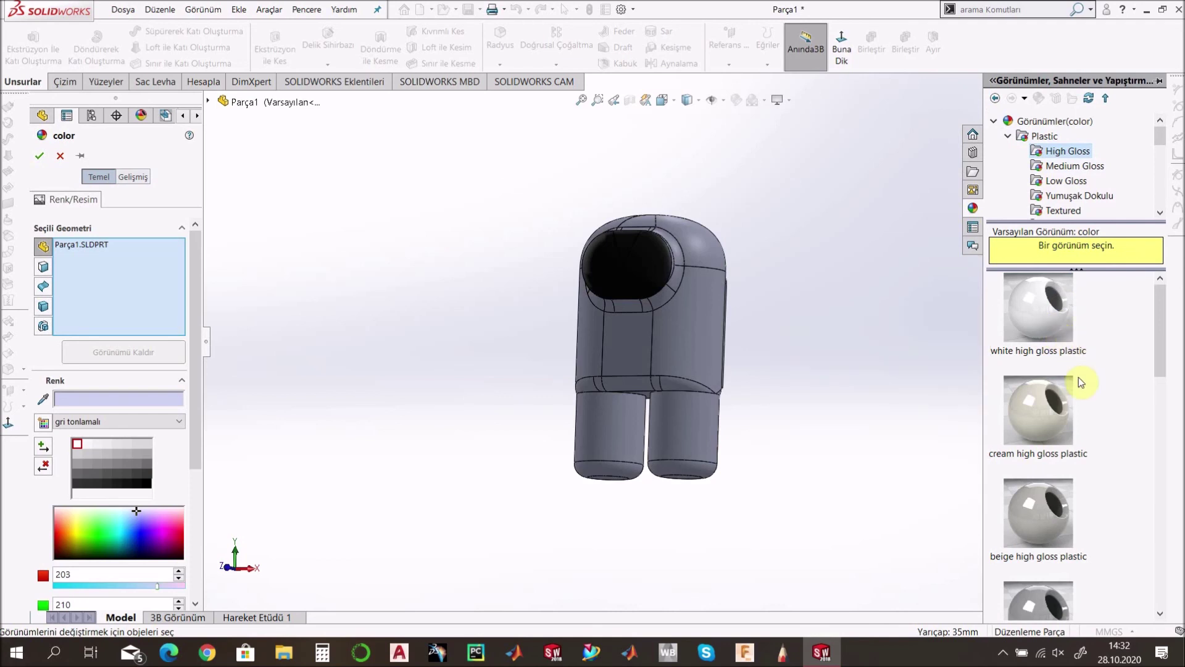
scroll(1083, 385, "down", 3)
scroll(1084, 386, "up", 3)
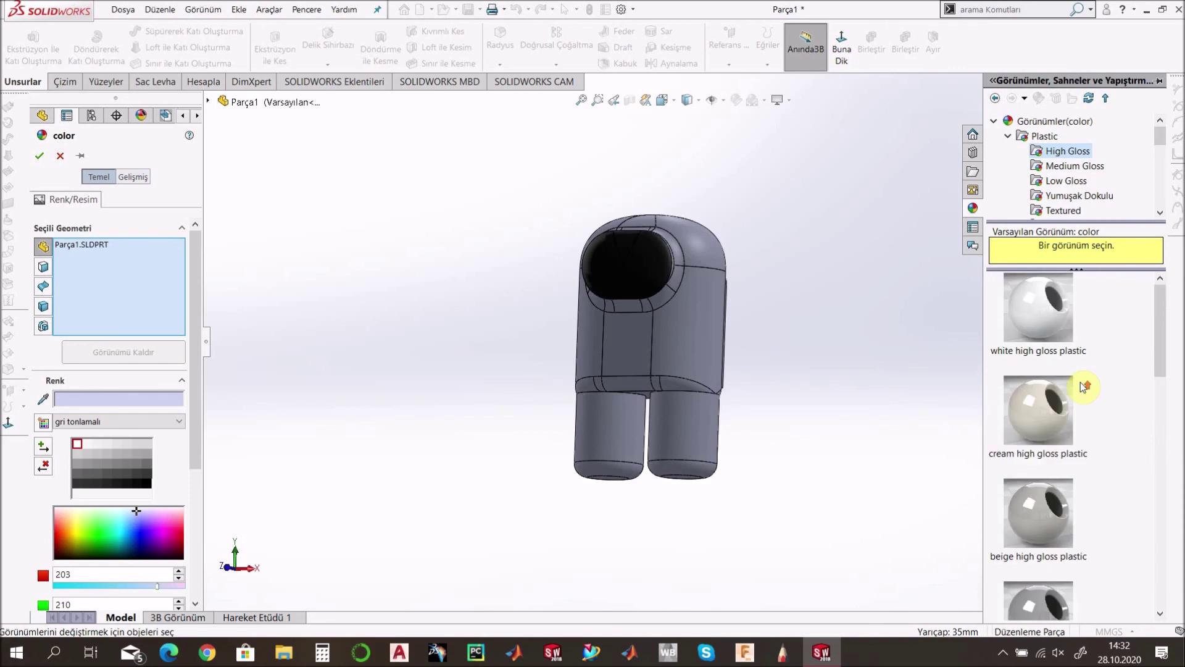
left_click(1044, 136)
left_click(1052, 318)
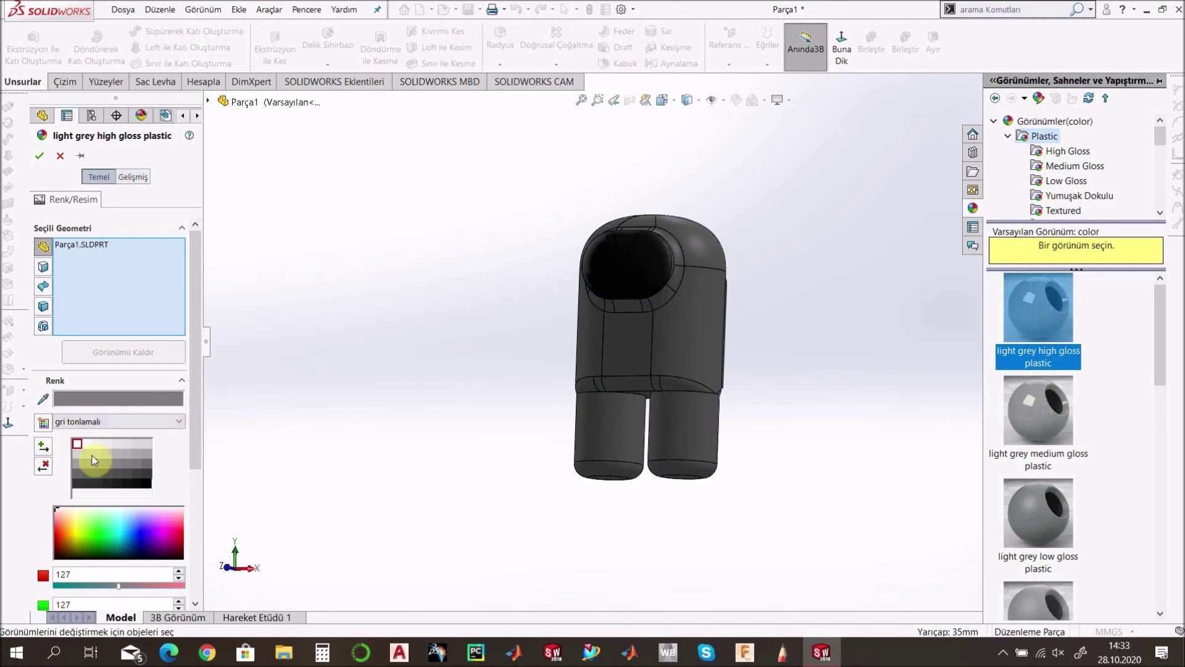
Change the whole part's appearance color to bright red and accept it
left_click(56, 533)
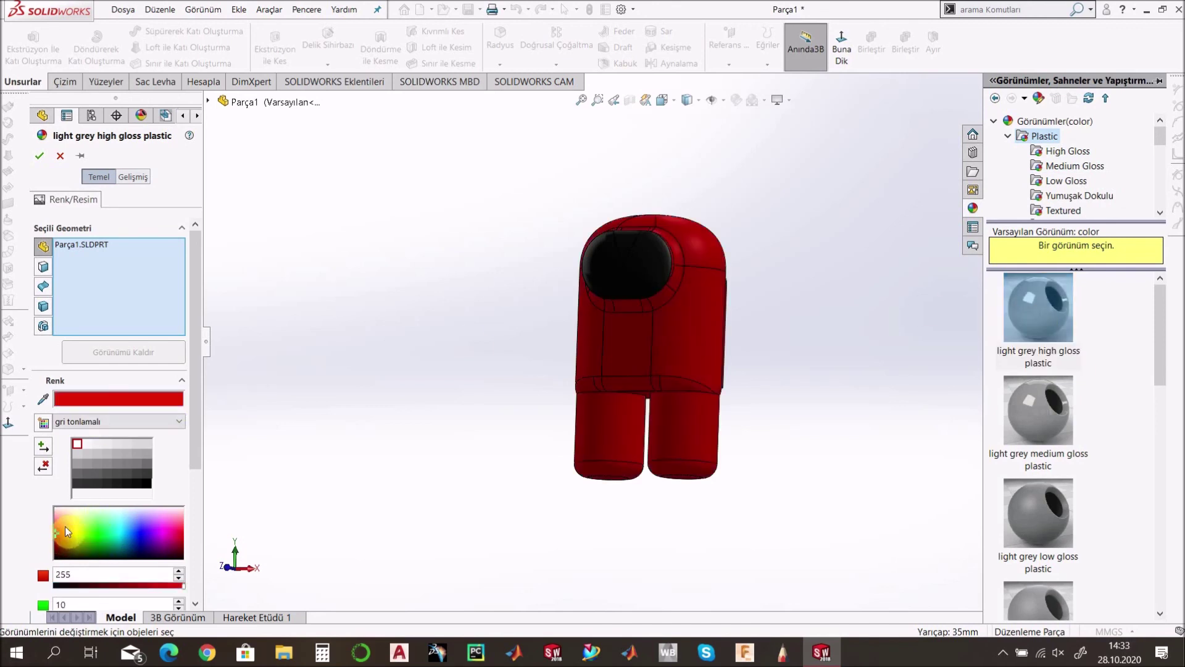
middle_click_drag(476, 335, 474, 375)
left_click(39, 155)
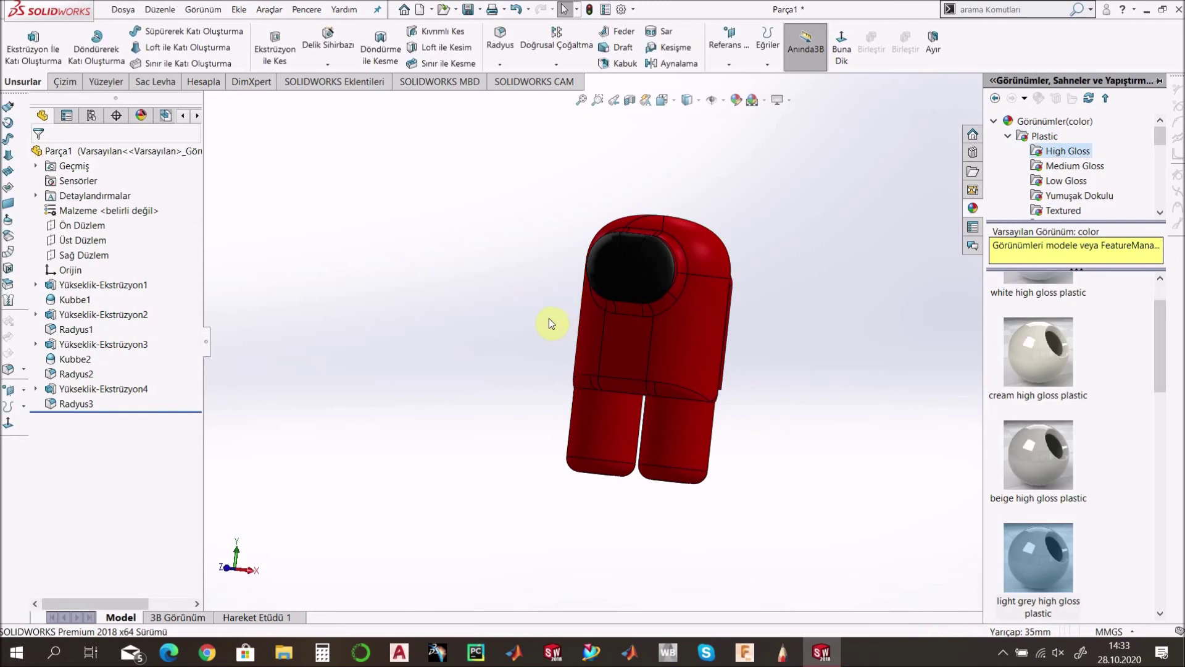
middle_click_drag(684, 245, 621, 318)
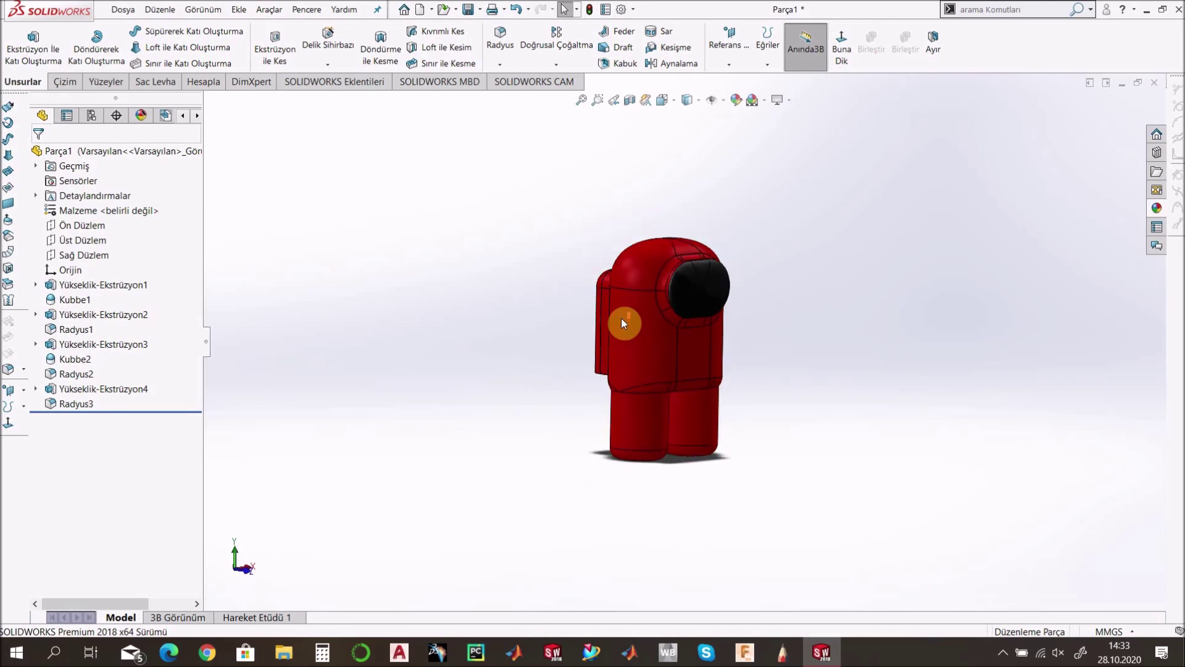
scroll(622, 317, "up", 2)
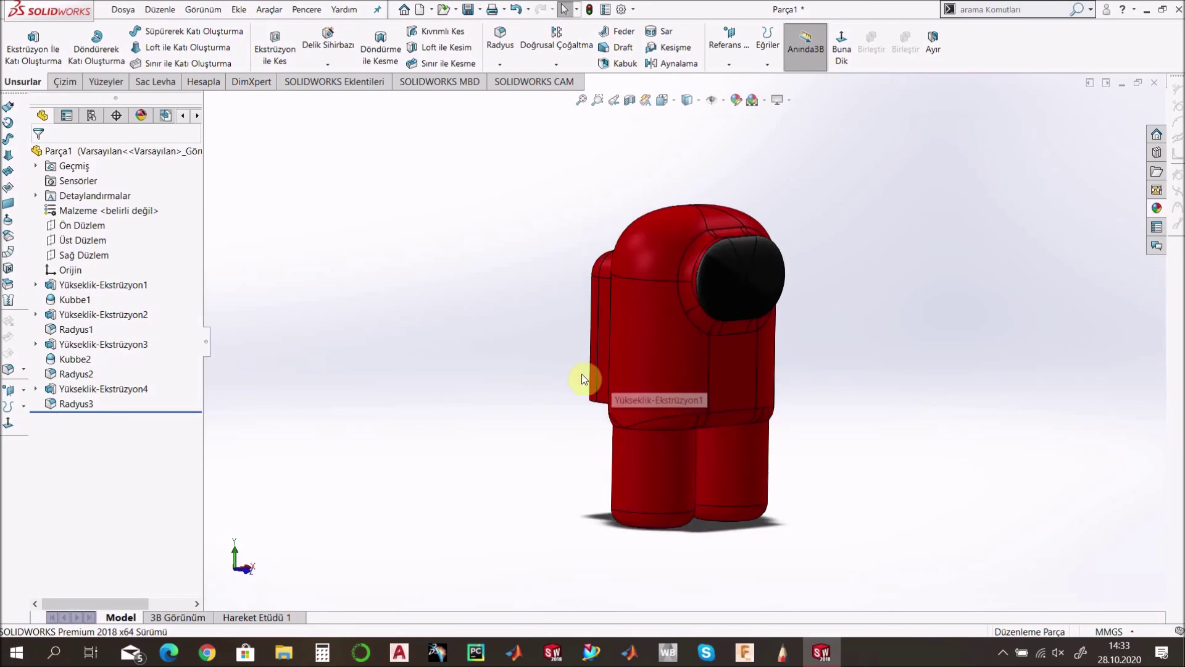